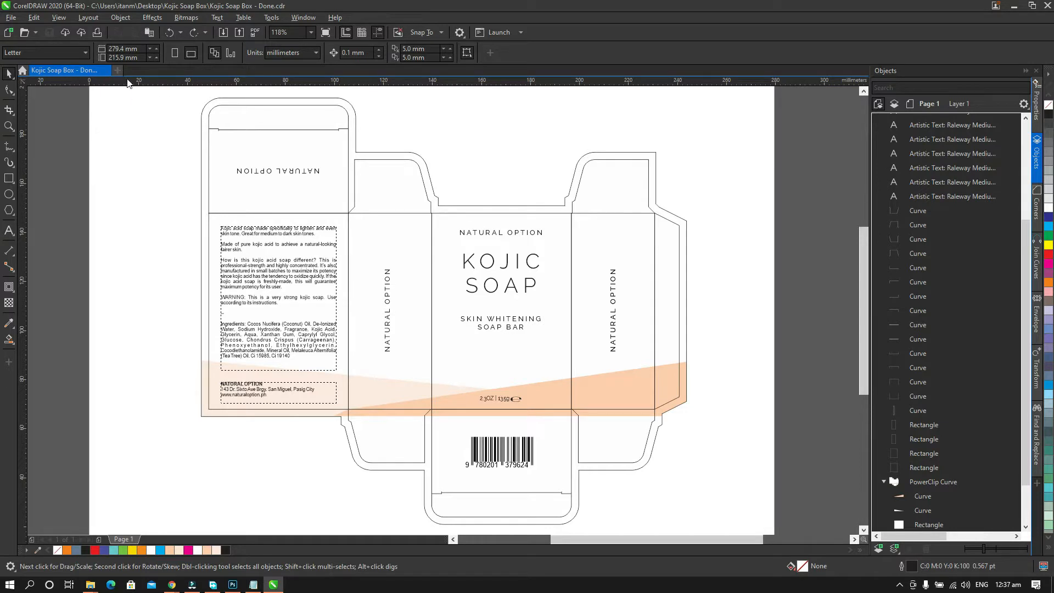
Open the "Kojic Soap Box - Diecut" drawing from the Kojic Soap Box folder and select all of its die lines.
{"action": "left_click", "coordinate": [25, 33]}
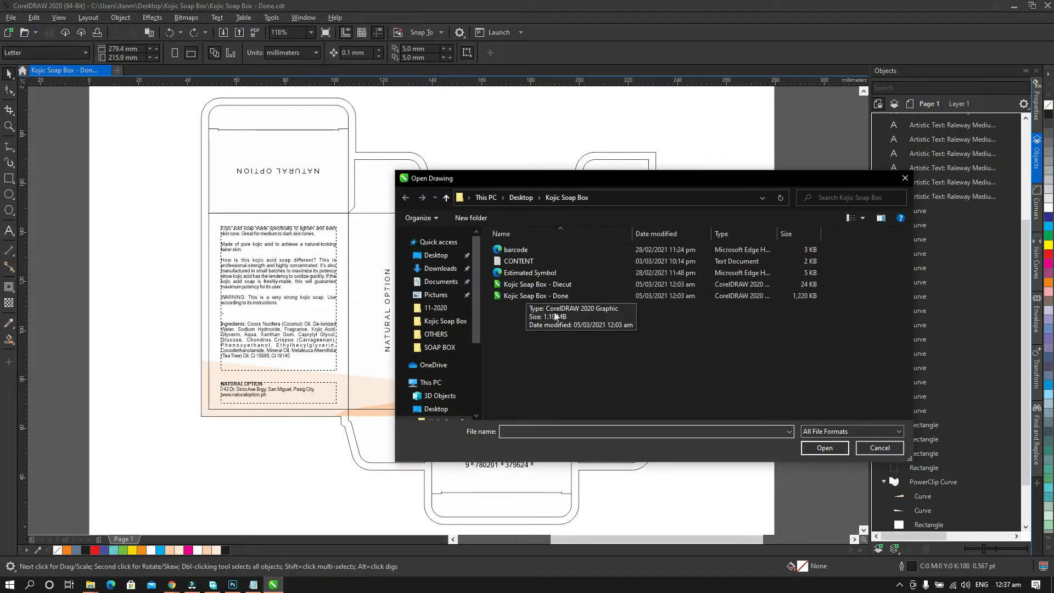
{"action": "left_click", "coordinate": [562, 284]}
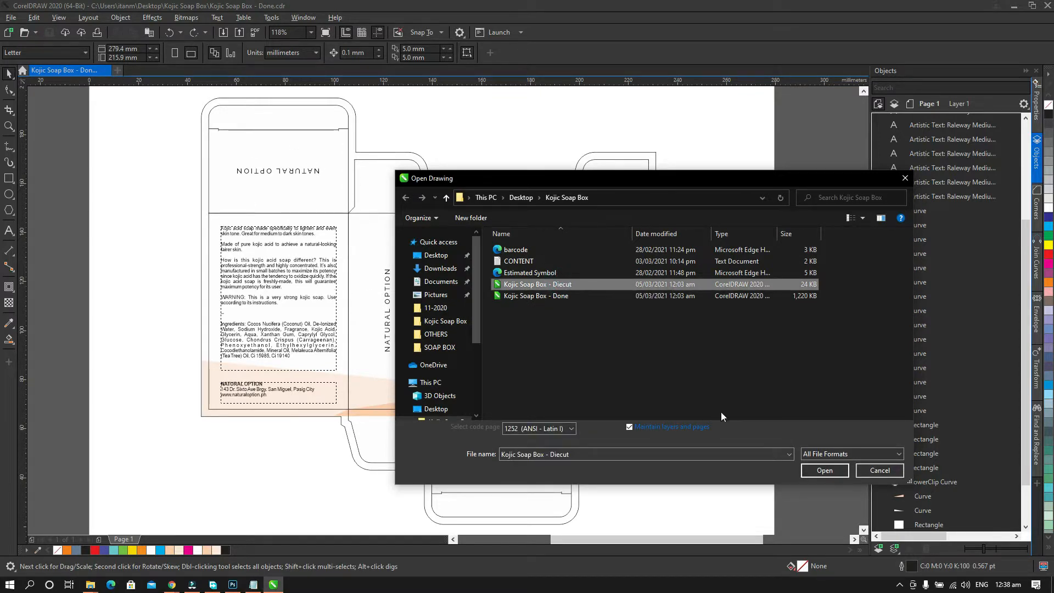
{"action": "left_click", "coordinate": [813, 469]}
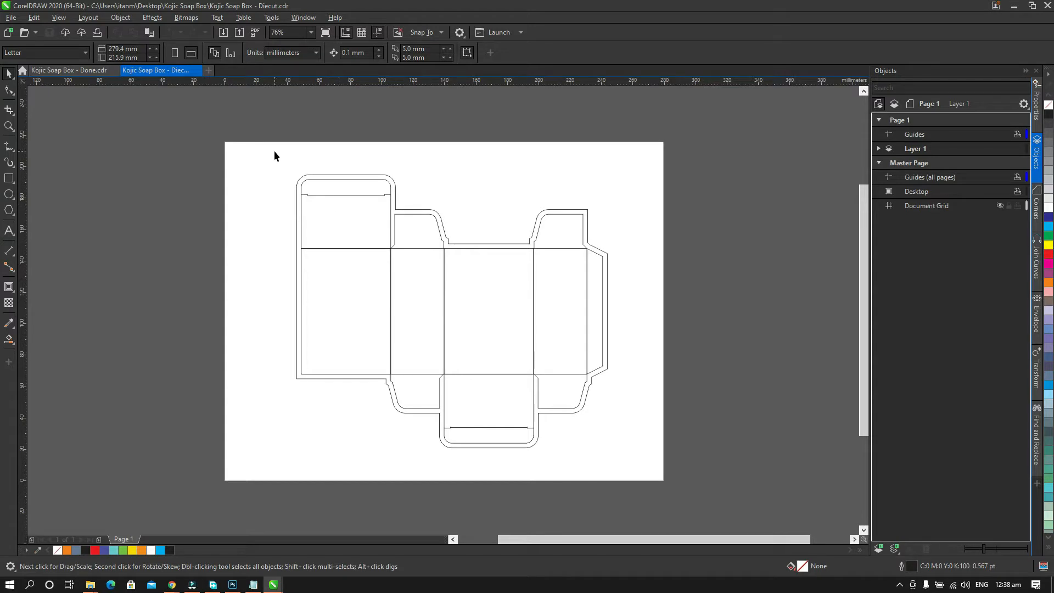
{"action": "left_click_drag", "start_coordinate": [267, 157], "coordinate": [639, 463]}
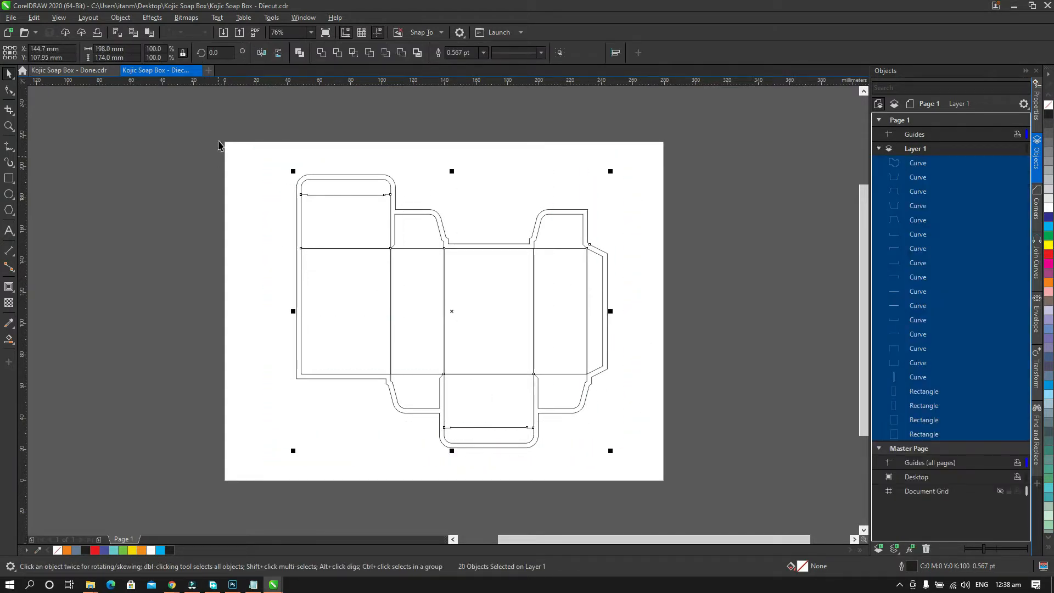
In the "Kojic Soap Box - Done" drawing, remove the outlines of the slit lines on the top and bottom tuck flaps.
{"action": "left_click", "coordinate": [68, 69]}
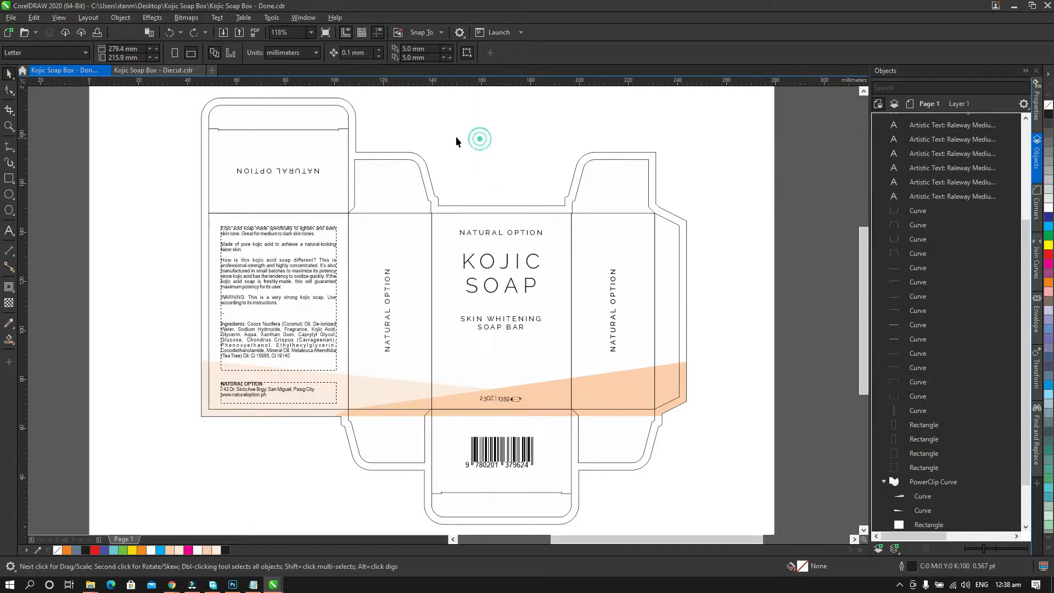
{"action": "left_click", "coordinate": [261, 129]}
{"action": "left_click", "coordinate": [407, 118]}
{"action": "left_click_drag", "start_coordinate": [188, 110], "coordinate": [362, 138]}
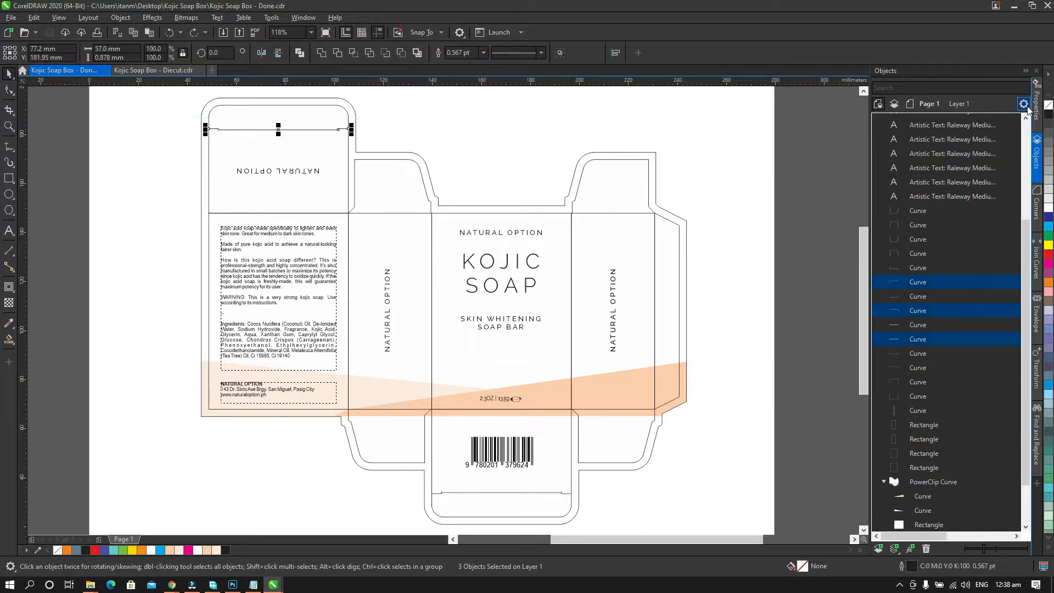
{"action": "right_click", "coordinate": [1047, 104]}
{"action": "left_click", "coordinate": [647, 495]}
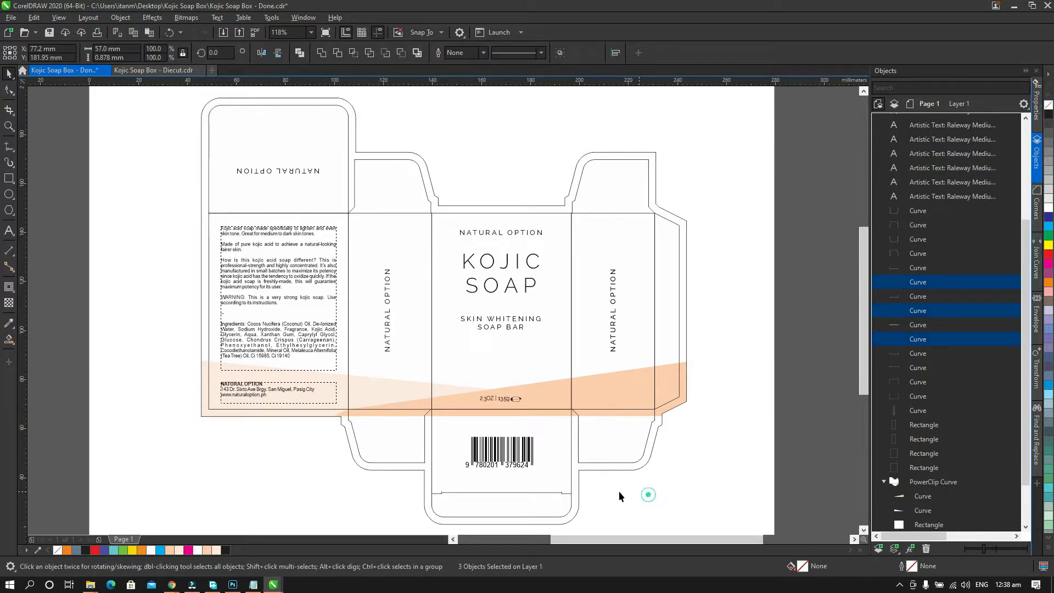
{"action": "left_click_drag", "start_coordinate": [608, 487], "coordinate": [417, 505]}
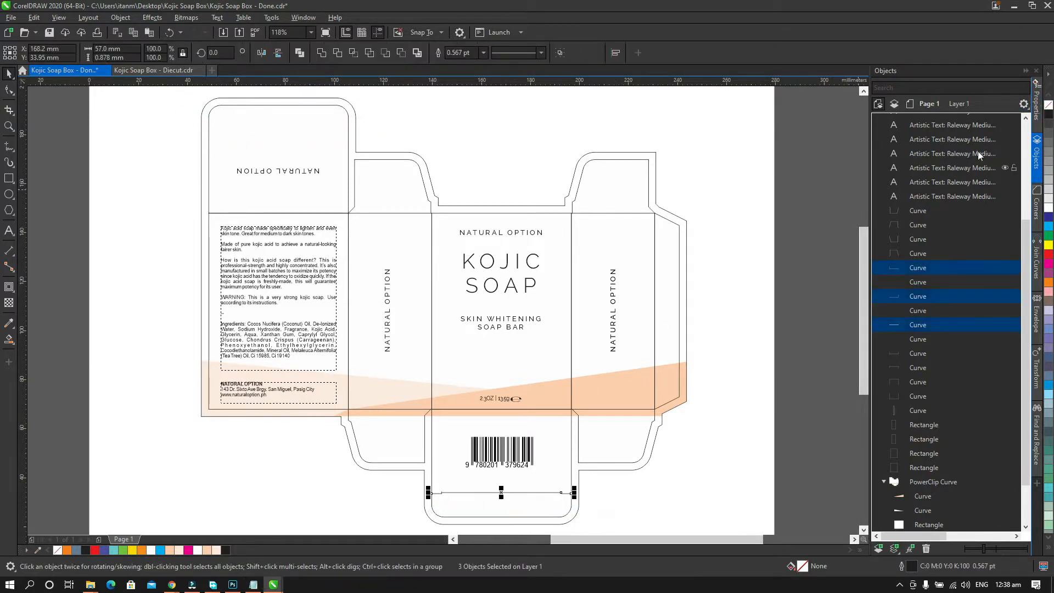
{"action": "left_click", "coordinate": [694, 194]}
Remove the outlines of the upper flaps' inner curves and the four main panel rectangles.
{"action": "left_click", "coordinate": [348, 137]}
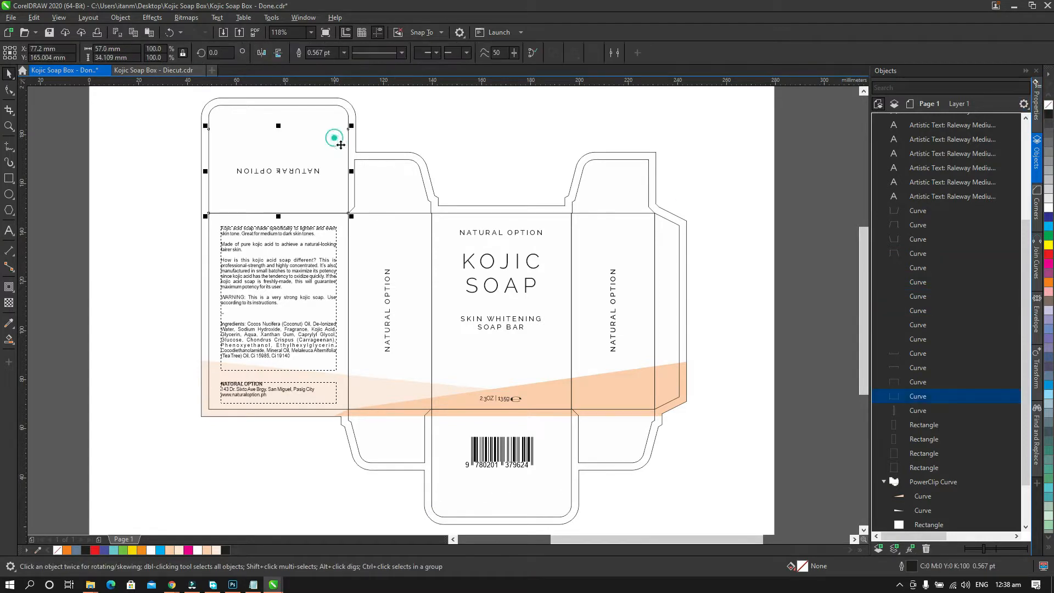
{"action": "left_click", "coordinate": [345, 112]}
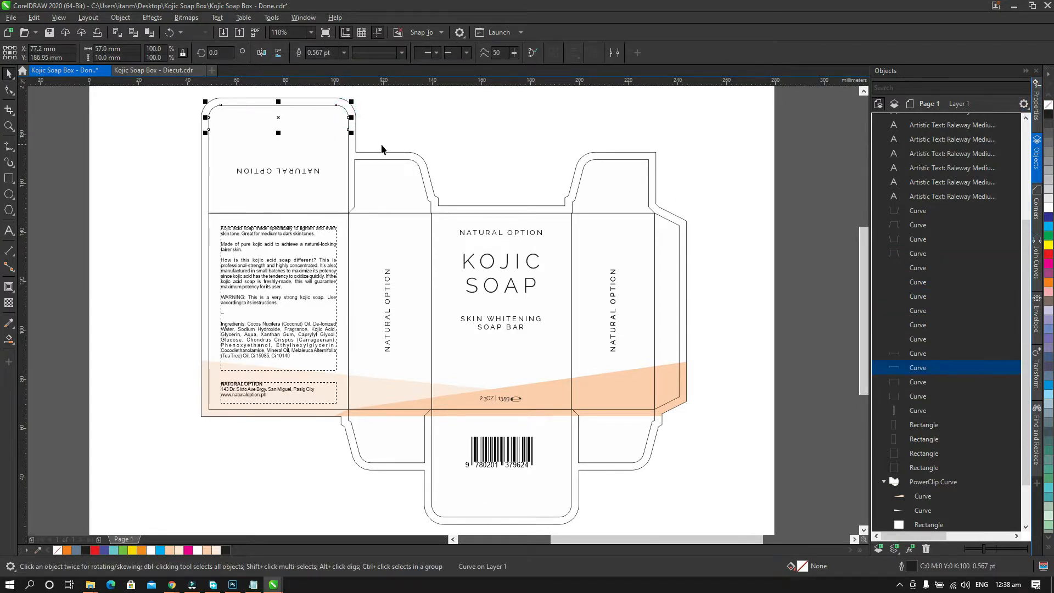
{"action": "left_click", "coordinate": [345, 170], "text": "shift"}
{"action": "left_click", "coordinate": [381, 172], "text": "shift"}
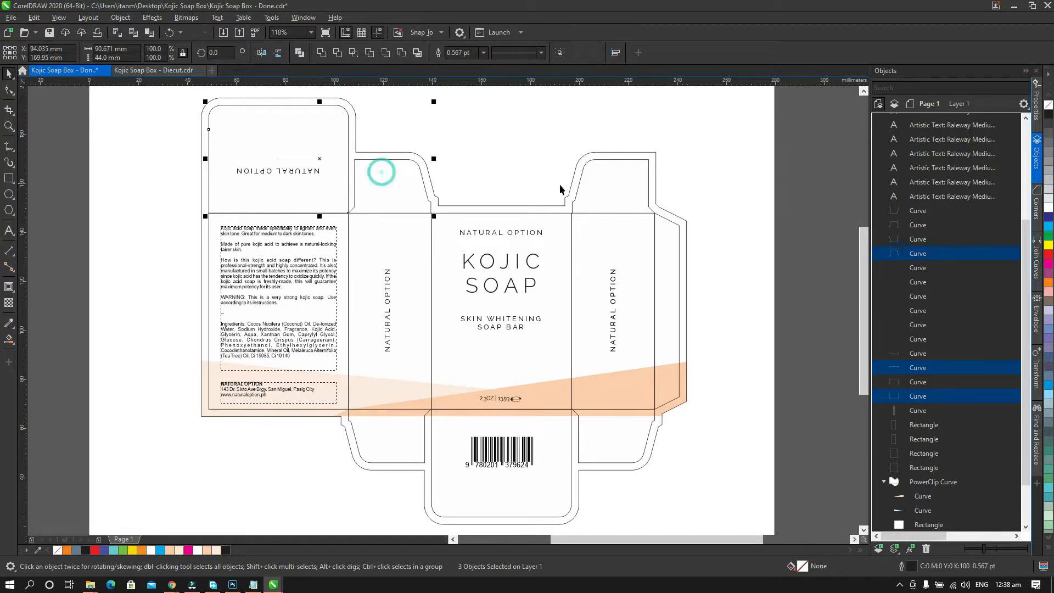
{"action": "left_click", "coordinate": [610, 180], "text": "shift"}
{"action": "left_click", "coordinate": [607, 242], "text": "shift"}
{"action": "left_click", "coordinate": [555, 243], "text": "shift"}
{"action": "left_click", "coordinate": [418, 236], "text": "shift"}
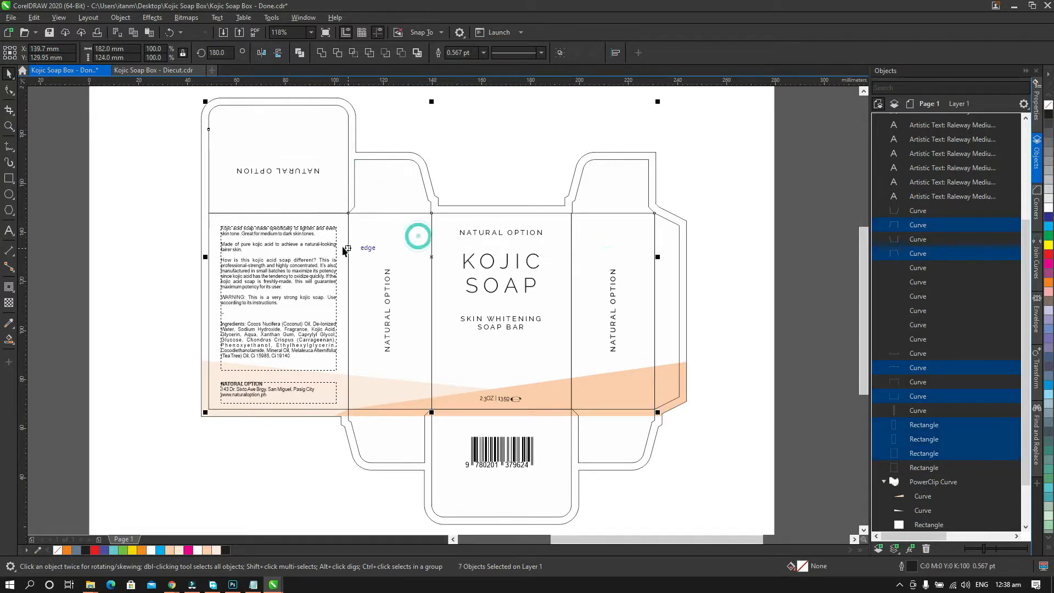
{"action": "left_click", "coordinate": [343, 250], "text": "shift"}
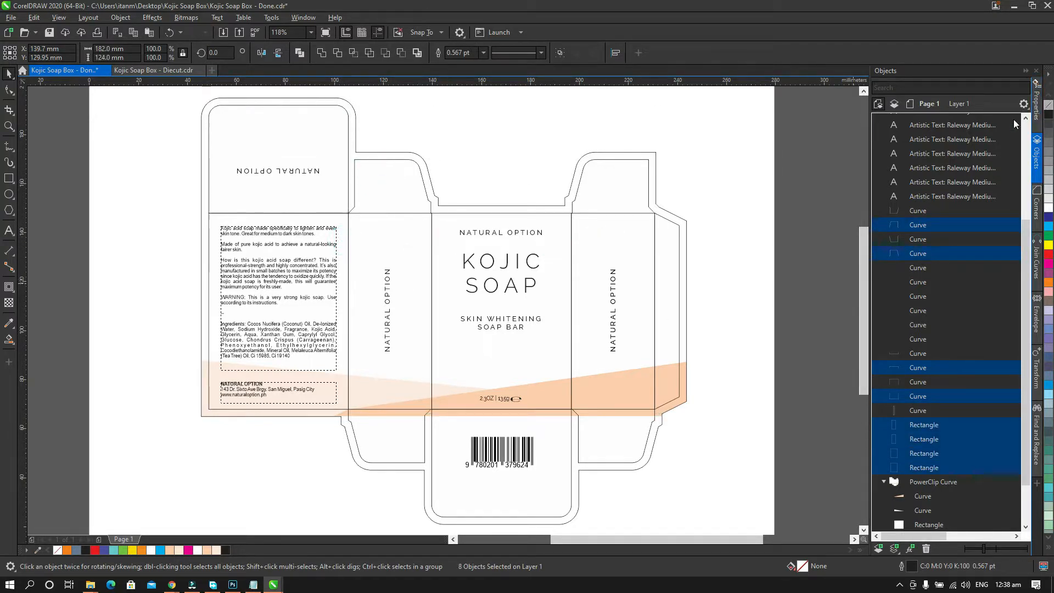
{"action": "right_click", "coordinate": [1048, 104]}
{"action": "left_click", "coordinate": [750, 261]}
Remove the outlines of the glue flap and the lower flaps' inner curves, including the bottom tuck flap, keeping only the outer contour.
{"action": "left_click", "coordinate": [676, 241]}
{"action": "left_click", "coordinate": [554, 422], "text": "shift"}
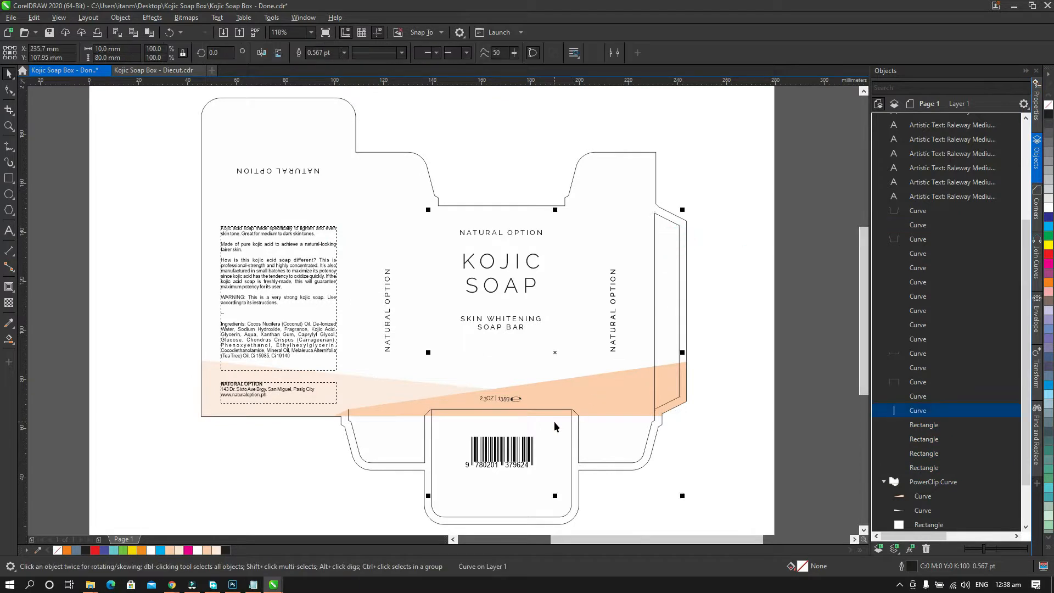
{"action": "left_click", "coordinate": [623, 439], "text": "shift"}
{"action": "left_click", "coordinate": [388, 429], "text": "shift"}
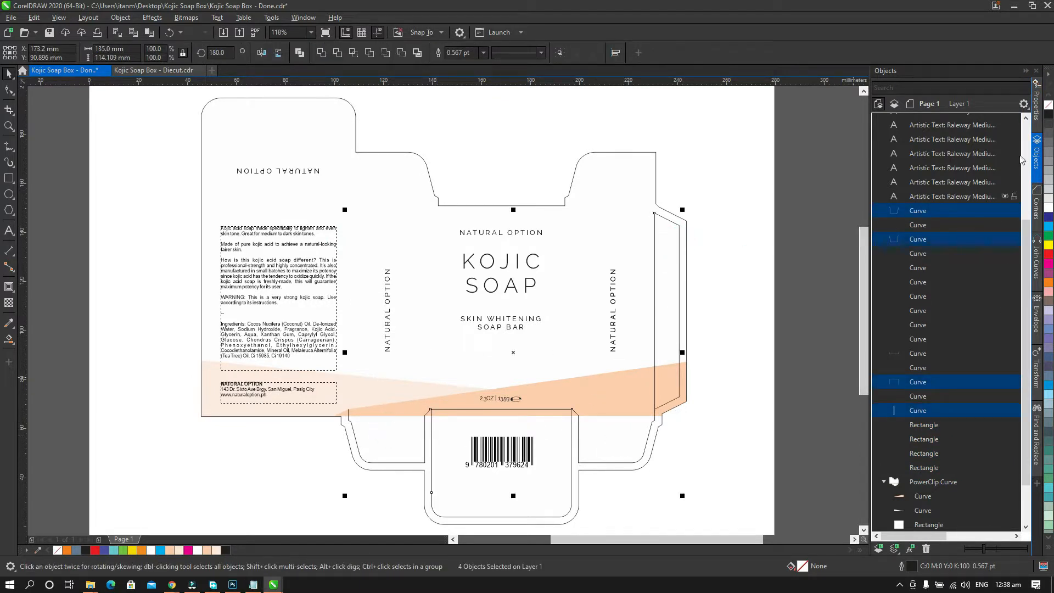
{"action": "right_click", "coordinate": [1049, 105]}
{"action": "left_click", "coordinate": [762, 411]}
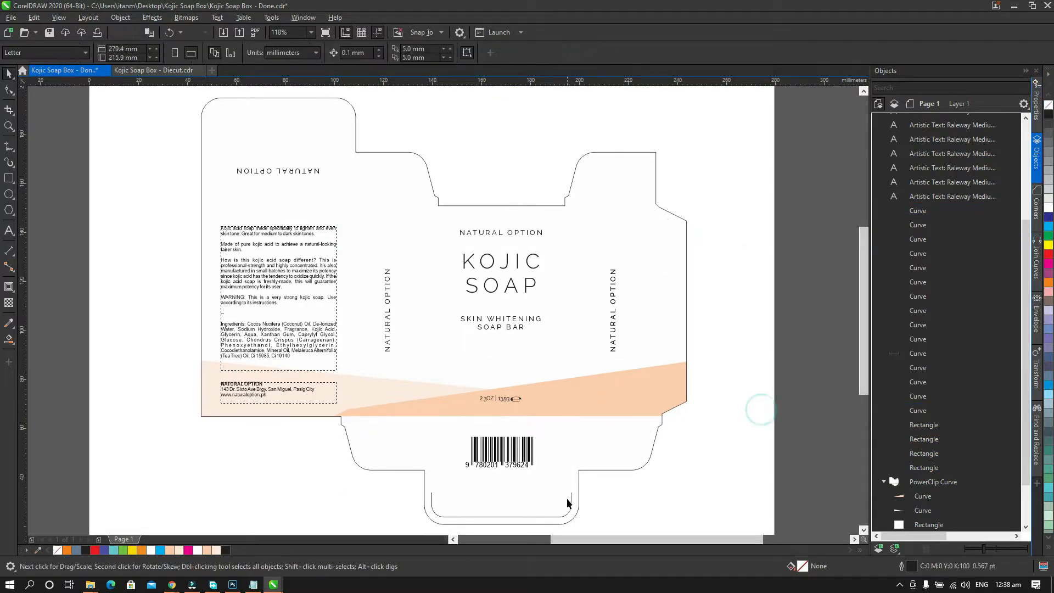
{"action": "left_click_drag", "start_coordinate": [604, 476], "coordinate": [421, 486]}
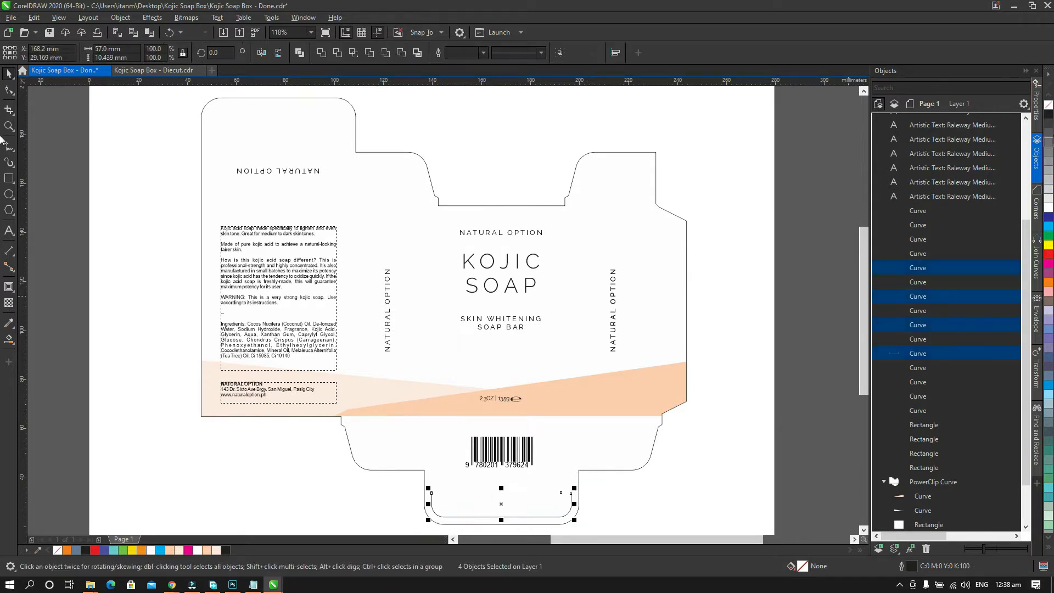
{"action": "right_click", "coordinate": [1049, 105]}
{"action": "left_click", "coordinate": [801, 305]}
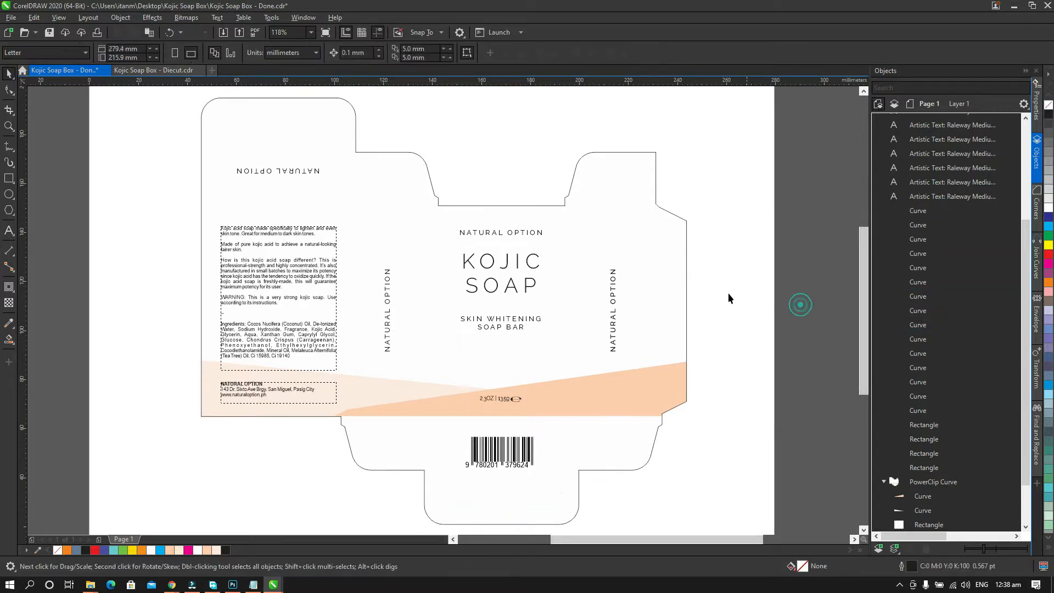
Export the entire box artwork to the Kojic Soap Box folder as a Photoshop PSD named "soap skin" at 300 dpi with a transparent background.
{"action": "key", "text": "h"}
{"action": "left_click_drag", "start_coordinate": [682, 227], "coordinate": [684, 228]}
{"action": "key", "text": "space"}
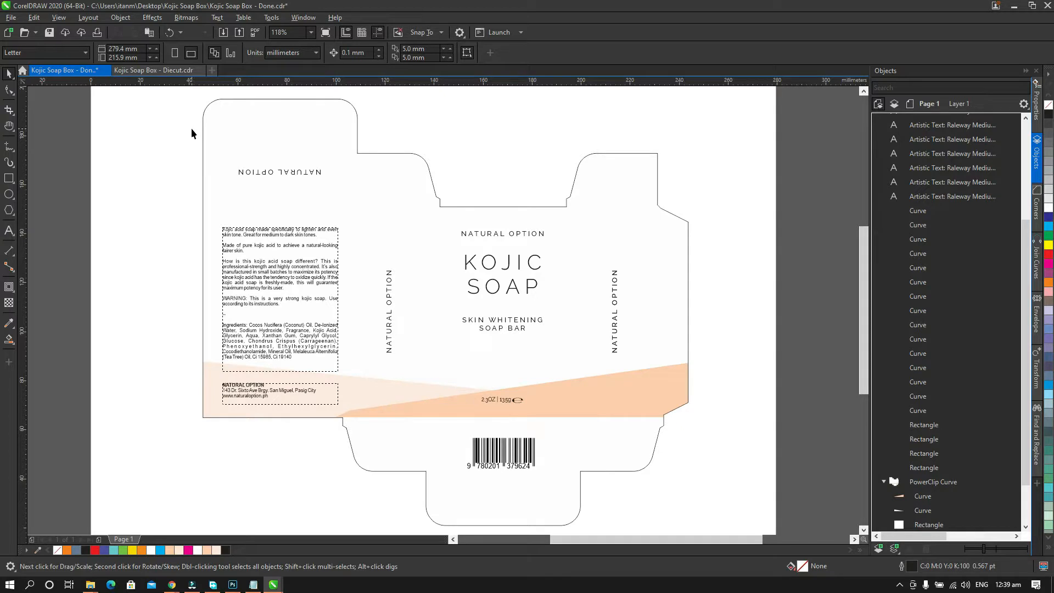
{"action": "key", "text": "ctrl+a"}
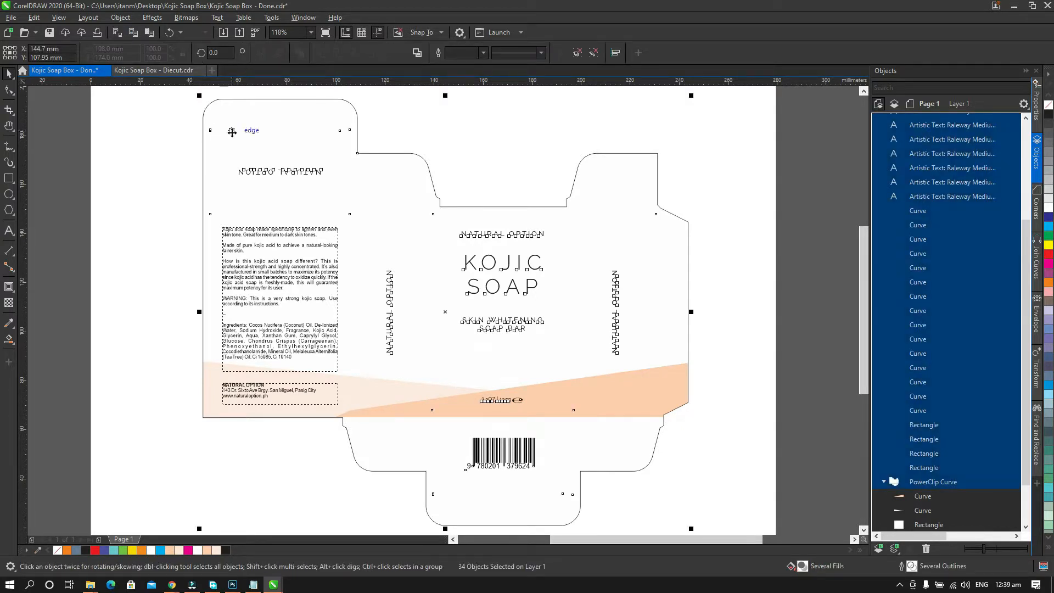
{"action": "left_click", "coordinate": [241, 31]}
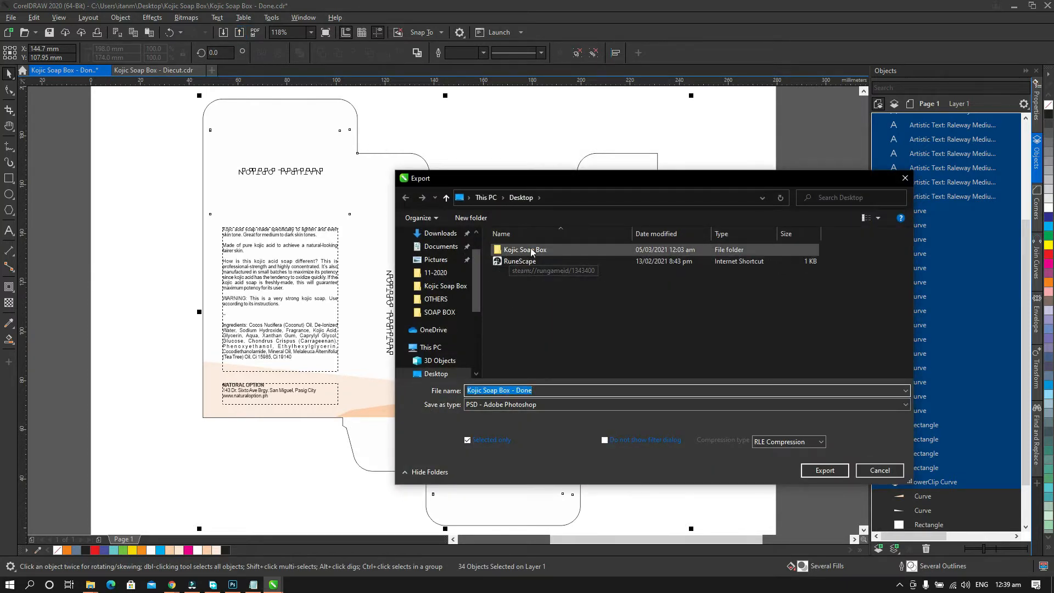
{"action": "double_click", "coordinate": [508, 251]}
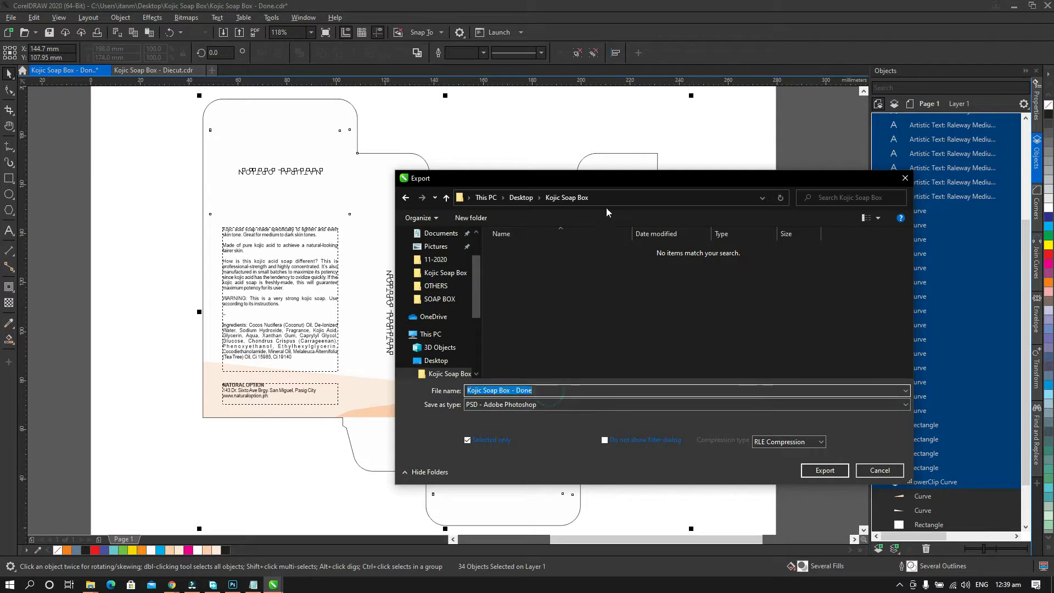
{"action": "left_click_drag", "start_coordinate": [621, 179], "coordinate": [737, 172]}
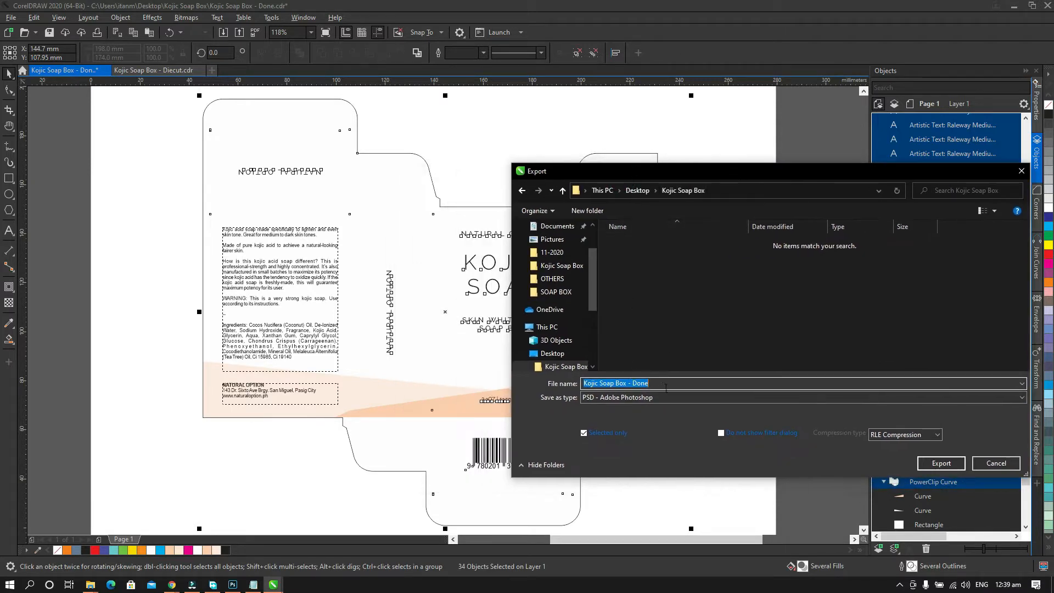
{"action": "left_click_drag", "start_coordinate": [669, 383], "coordinate": [488, 386]}
{"action": "type", "text": "soap skin"}
{"action": "key", "text": "Return"}
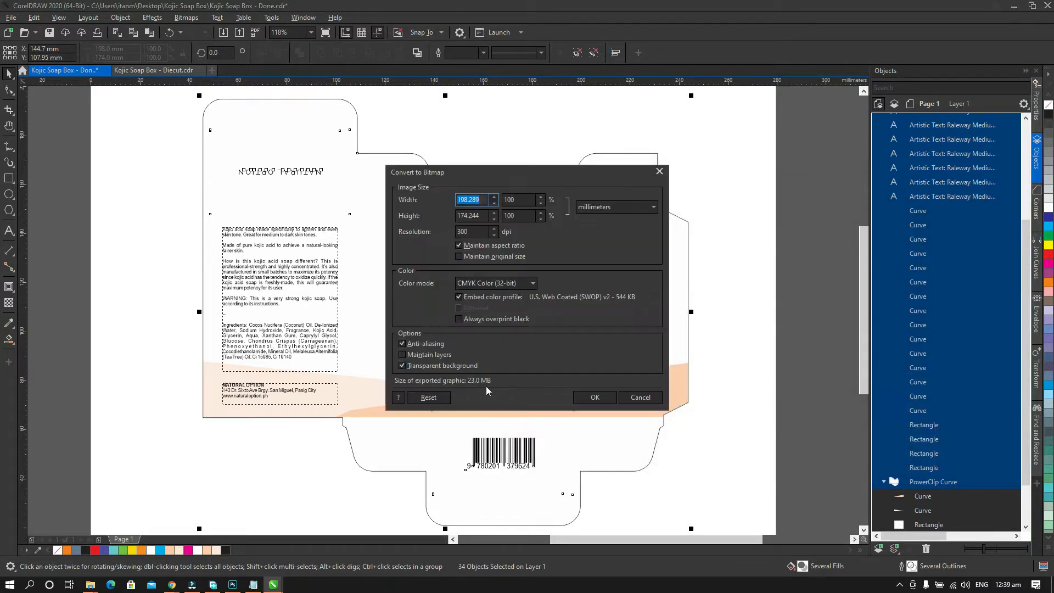
{"action": "left_click", "coordinate": [595, 397]}
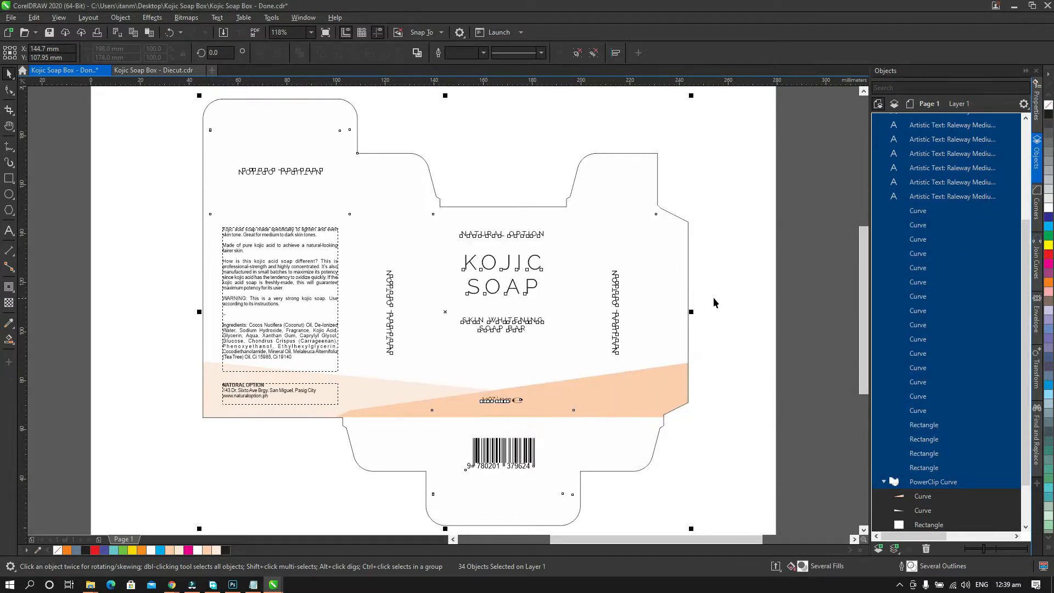
Export all lines of the die-cut drawing as a 300 dpi PSD named "Kojic Soap Box - Diecut" with a transparent background.
{"action": "left_click", "coordinate": [159, 70]}
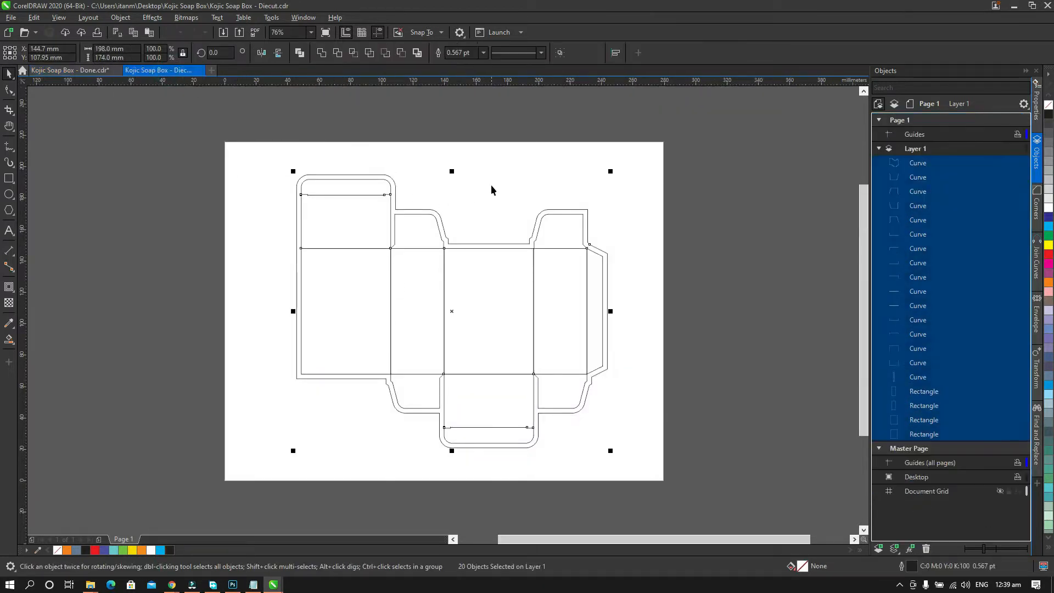
{"action": "left_click", "coordinate": [494, 199]}
{"action": "key", "text": "ctrl+a"}
{"action": "left_click", "coordinate": [239, 32]}
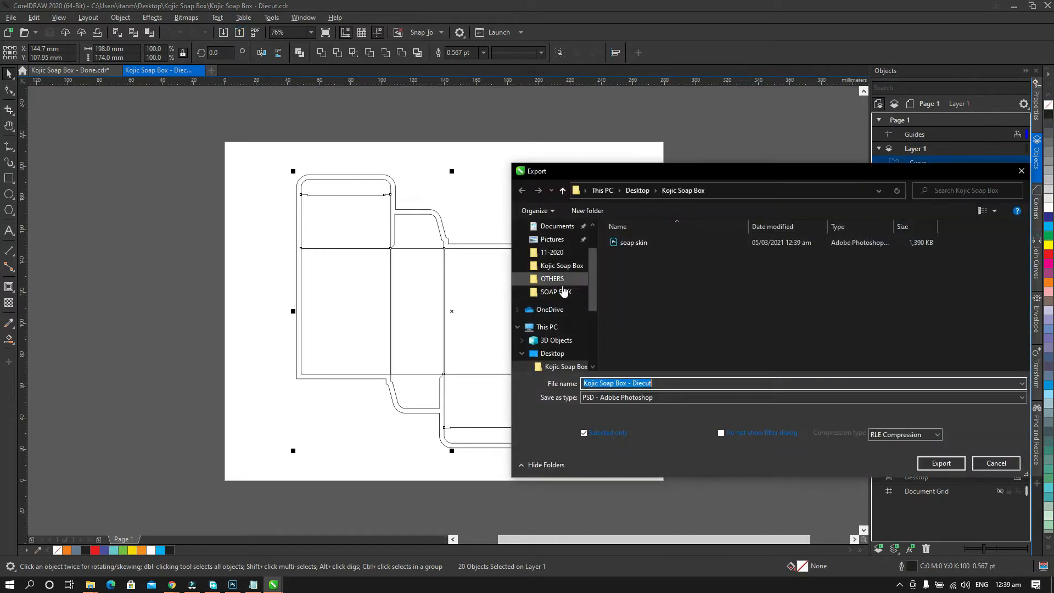
{"action": "left_click", "coordinate": [665, 384]}
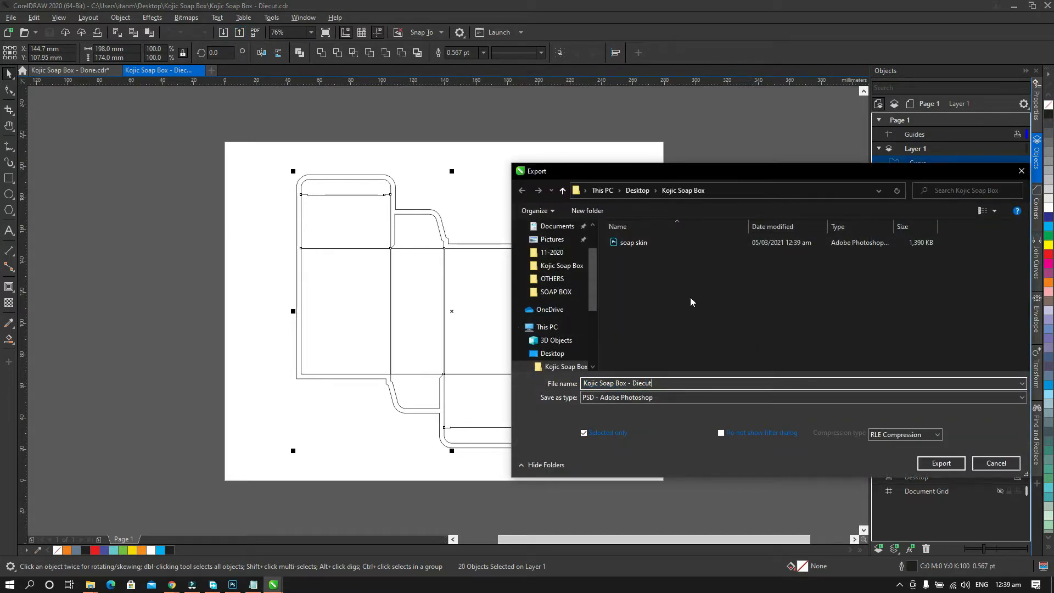
{"action": "left_click", "coordinate": [928, 463]}
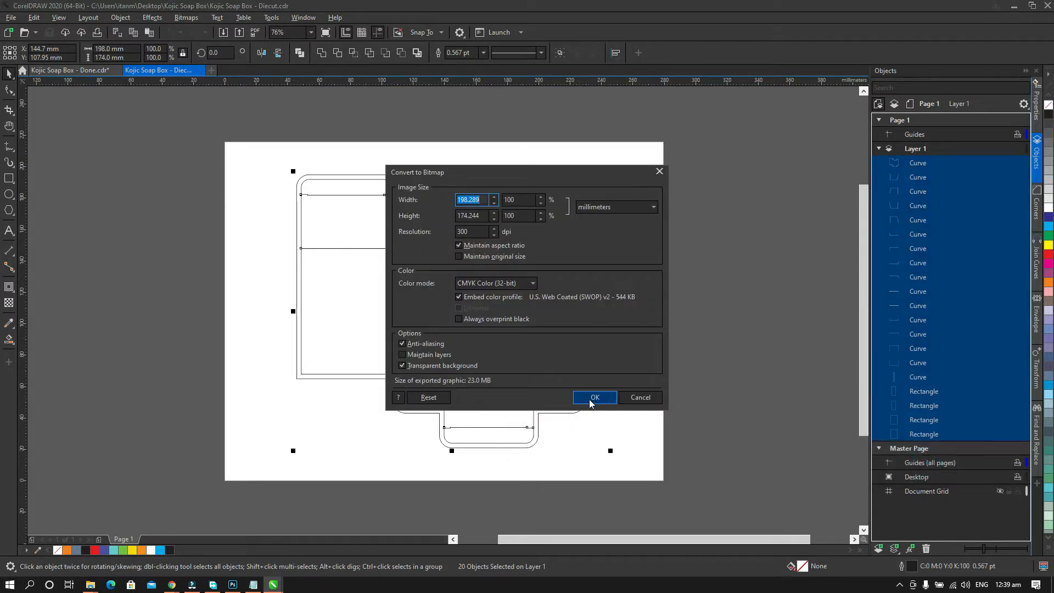
{"action": "left_click", "coordinate": [593, 397]}
{"action": "left_click", "coordinate": [658, 344]}
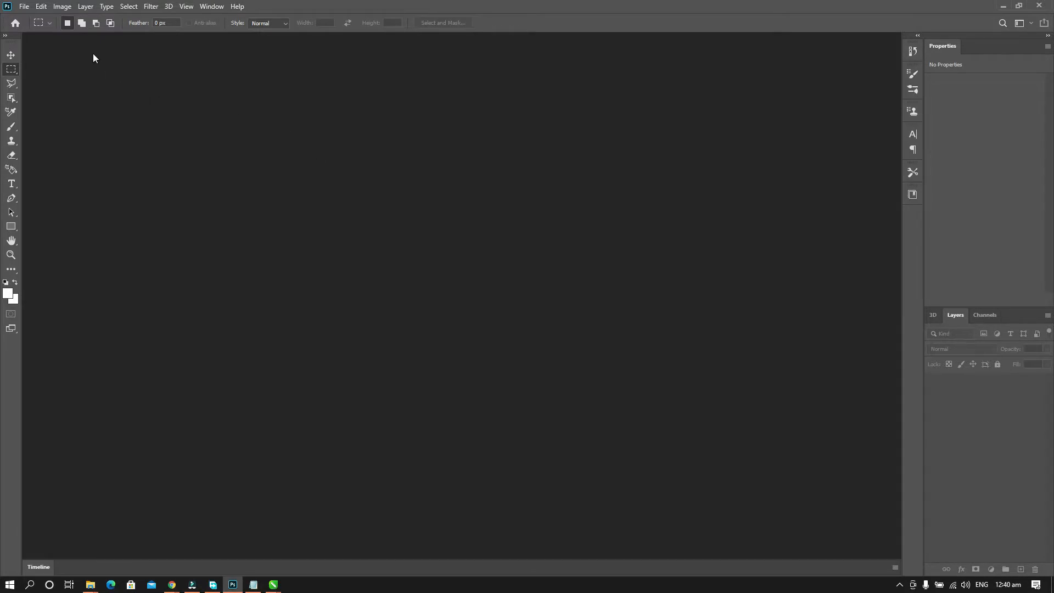
In Photoshop, open the "soap skin" and "Kojic Soap Box - Diecut" PSD files together from the Kojic Soap Box folder.
{"action": "left_click", "coordinate": [26, 9]}
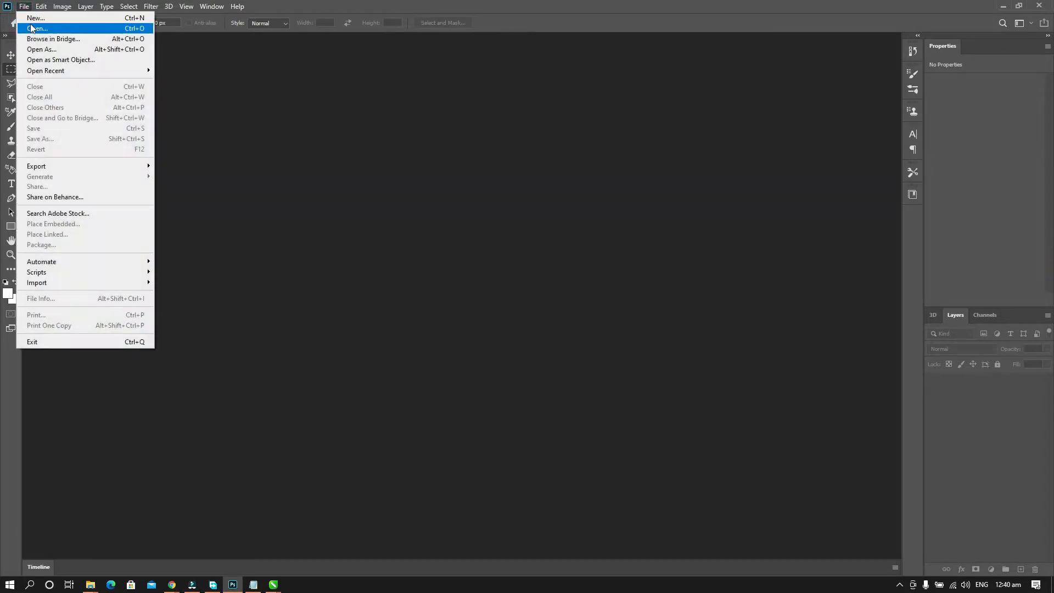
{"action": "left_click", "coordinate": [33, 28]}
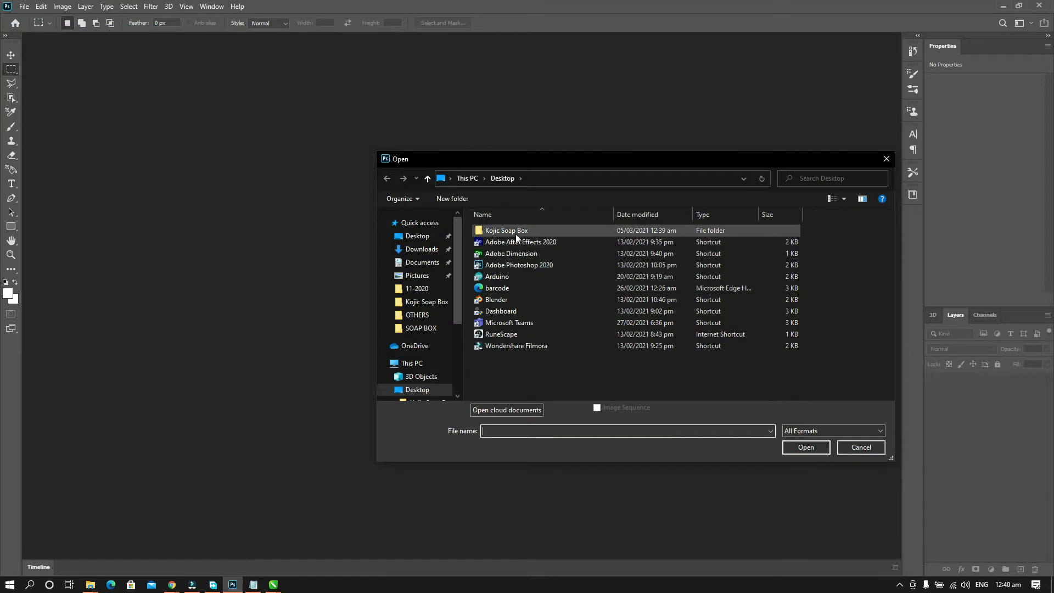
{"action": "double_click", "coordinate": [515, 232]}
{"action": "left_click", "coordinate": [525, 298]}
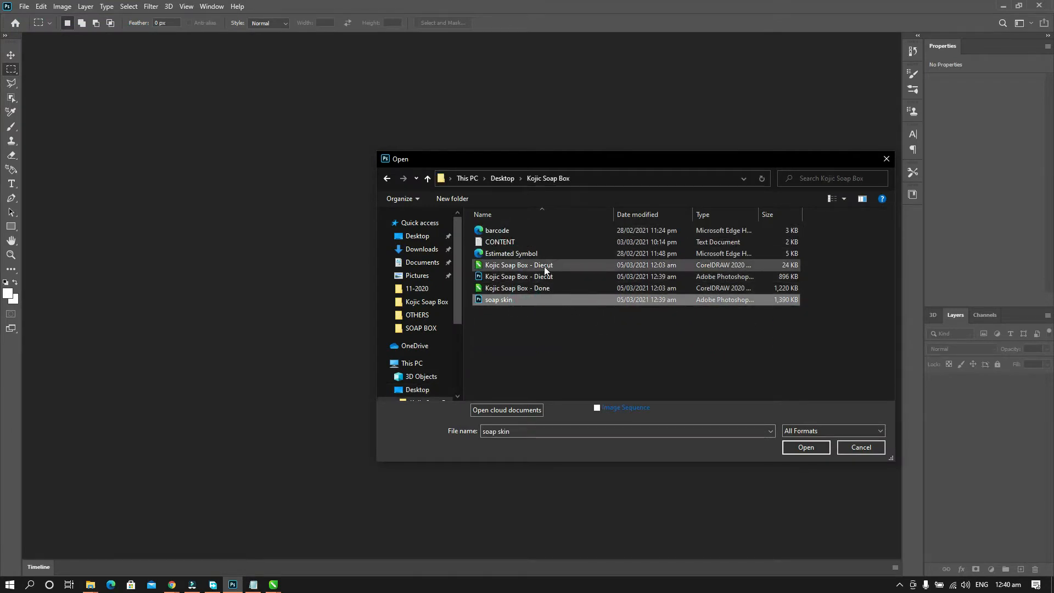
{"action": "left_click", "coordinate": [531, 277], "text": "ctrl"}
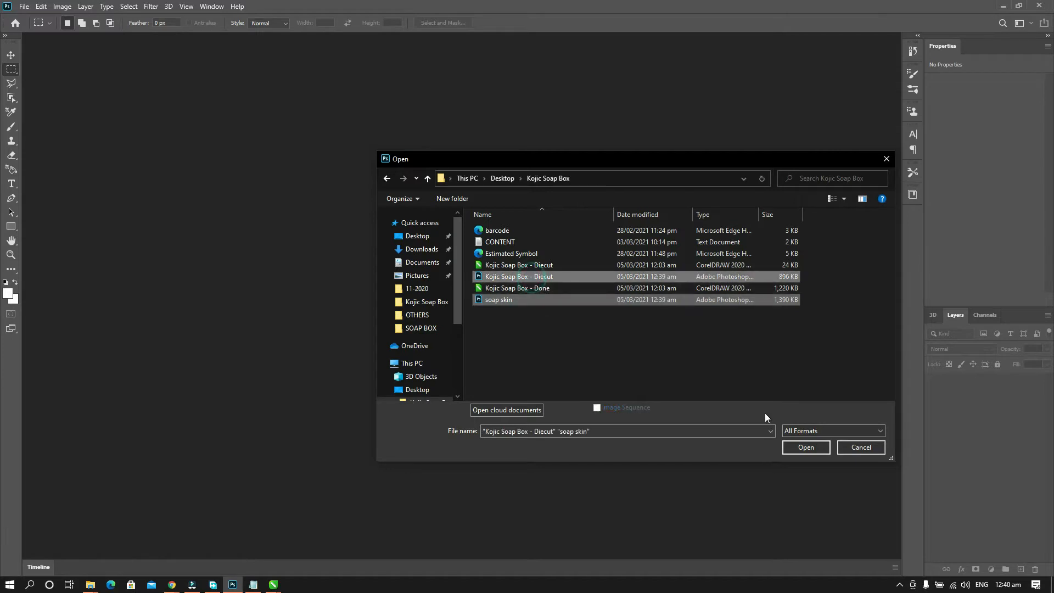
{"action": "left_click", "coordinate": [794, 446]}
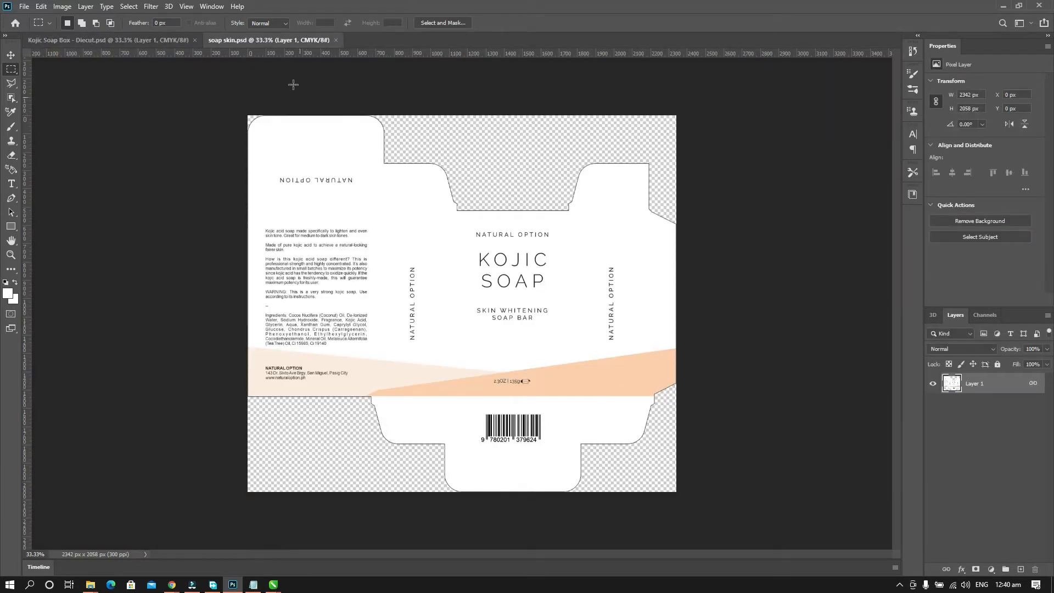
Copy the die-cut layer into the "soap skin" document, align it over the box artwork, and close the separate Diecut file.
{"action": "left_click", "coordinate": [170, 40]}
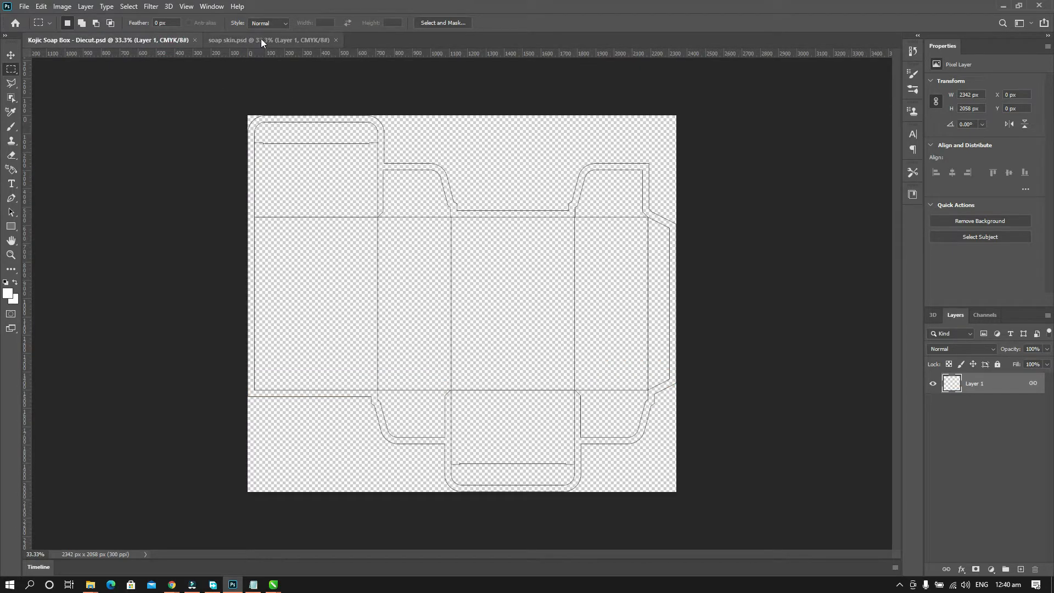
{"action": "left_click", "coordinate": [261, 40]}
{"action": "left_click_drag", "start_coordinate": [155, 41], "coordinate": [434, 157]}
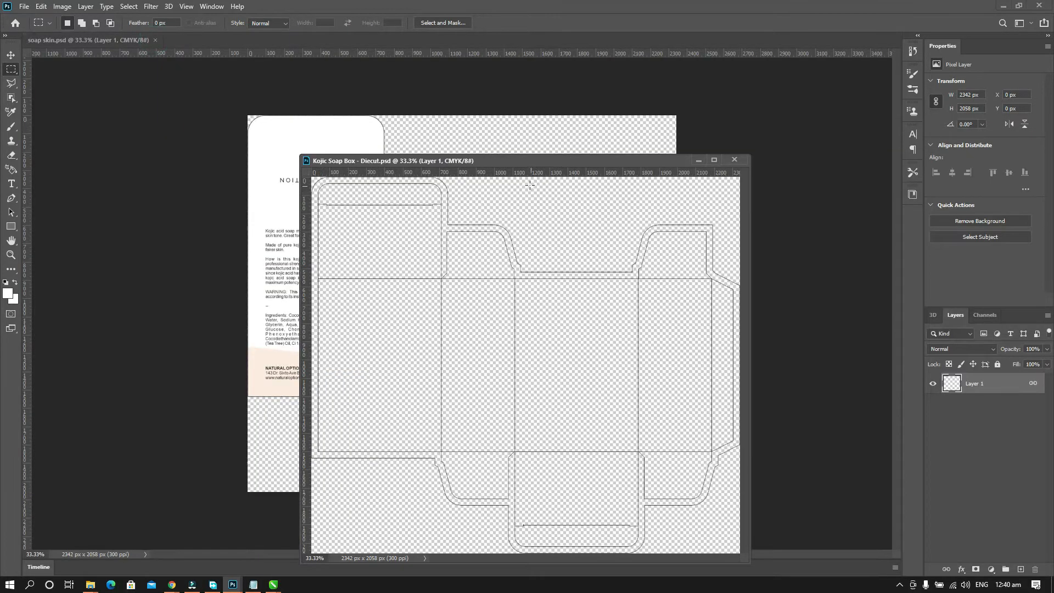
{"action": "left_click_drag", "start_coordinate": [519, 160], "coordinate": [731, 114]}
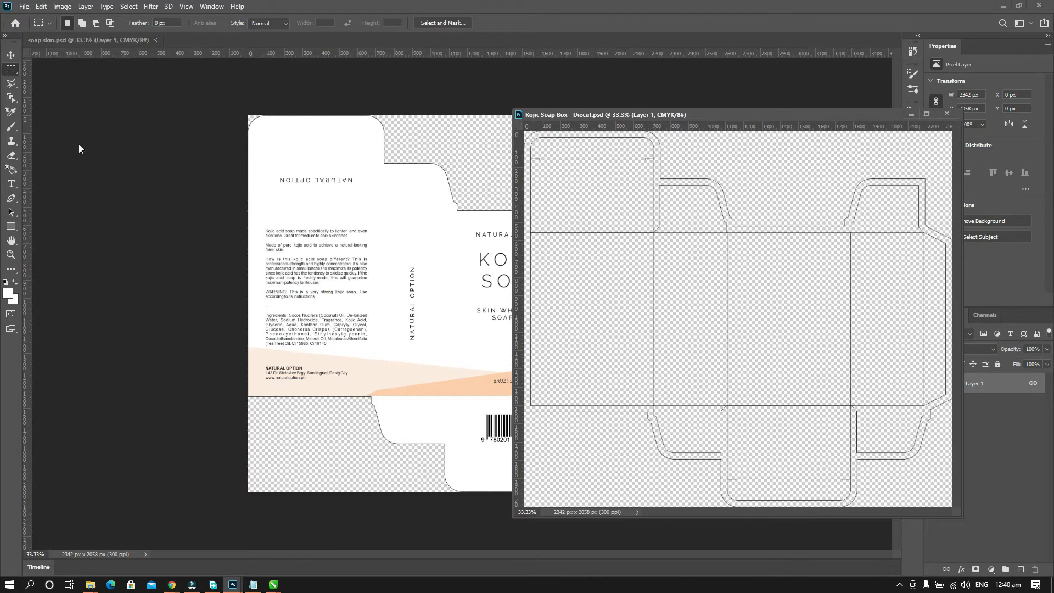
{"action": "left_click", "coordinate": [11, 55]}
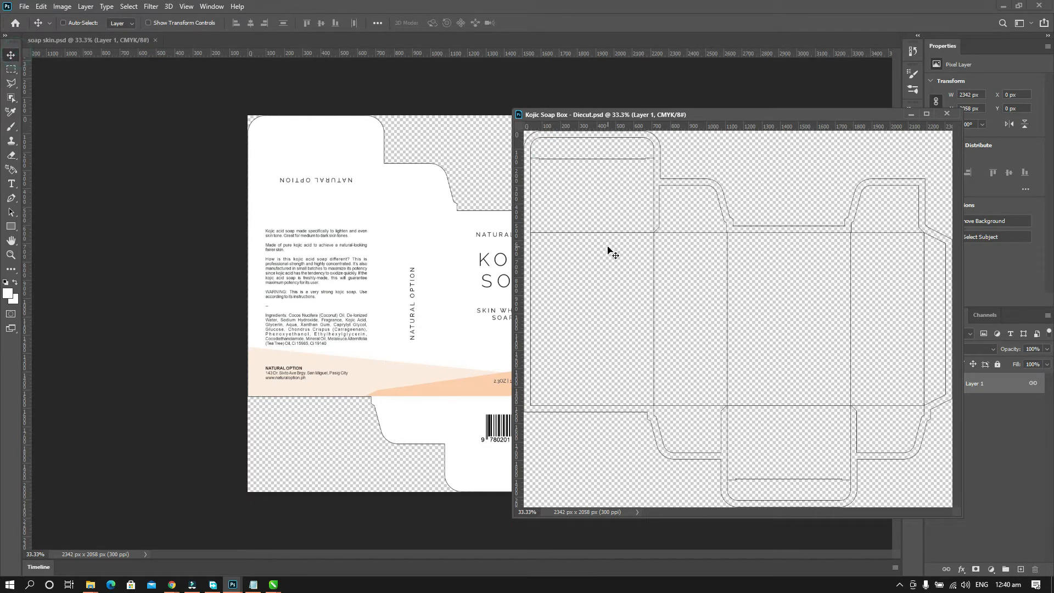
{"action": "left_click_drag", "start_coordinate": [654, 235], "coordinate": [451, 220]}
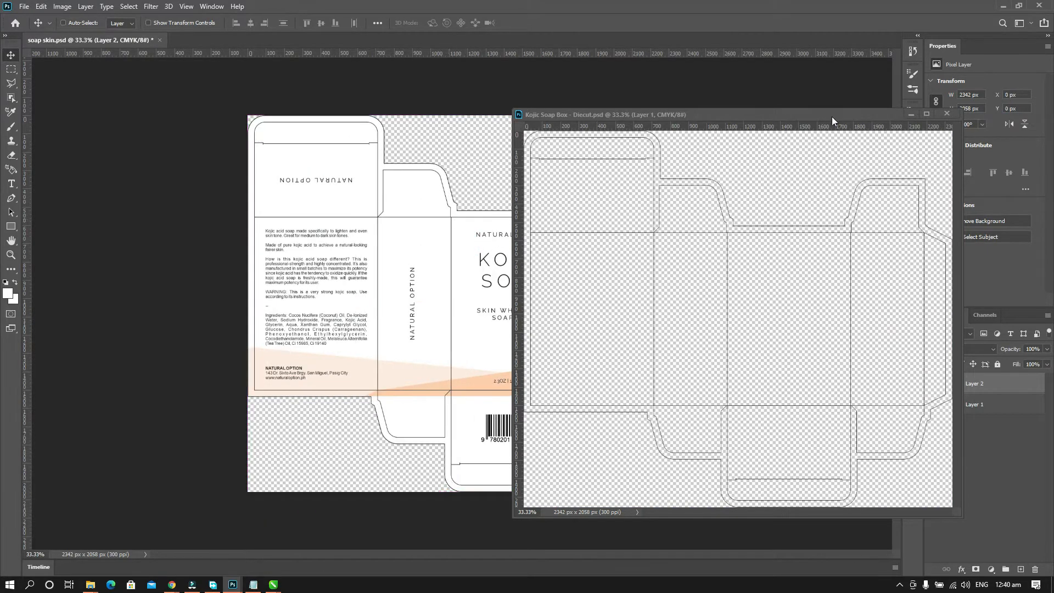
{"action": "left_click", "coordinate": [945, 113]}
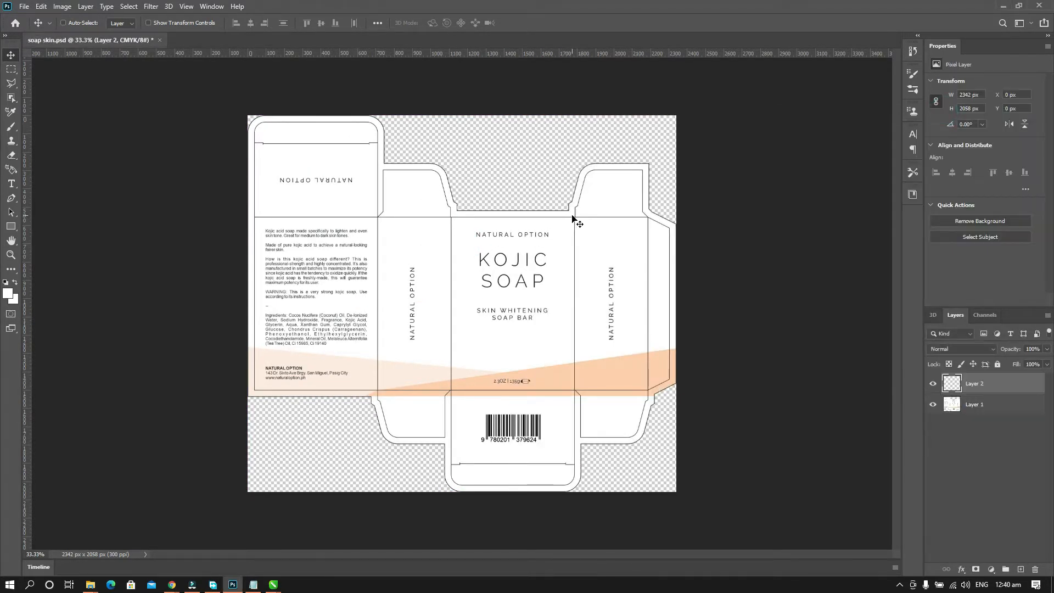
{"action": "mouse_move", "coordinate": [573, 220]}
{"action": "left_mouse_down"}
{"action": "mouse_move", "coordinate": [571, 231]}
{"action": "mouse_move", "coordinate": [582, 225]}
{"action": "mouse_move", "coordinate": [563, 226]}
{"action": "mouse_move", "coordinate": [572, 222]}
{"action": "left_mouse_up"}
Compare the box artwork with and without the die-cut lines by hiding and showing the die-cut layer.
{"action": "left_click", "coordinate": [934, 384]}
{"action": "left_click", "coordinate": [934, 384]}
{"action": "left_click", "coordinate": [933, 385]}
{"action": "left_click", "coordinate": [934, 385]}
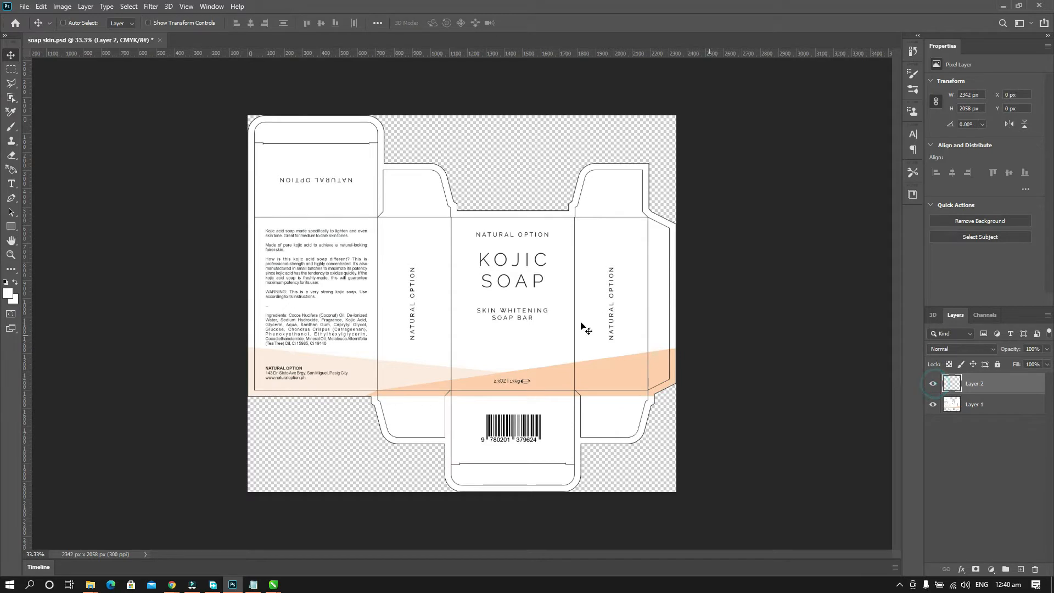
{"action": "left_click", "coordinate": [933, 385]}
{"action": "left_click", "coordinate": [934, 385]}
{"action": "left_click", "coordinate": [933, 385]}
{"action": "left_click", "coordinate": [933, 385]}
Rename the artwork layer as "main" and the die-cut line layer as "diecut".
{"action": "left_click", "coordinate": [995, 407]}
{"action": "double_click", "coordinate": [975, 408]}
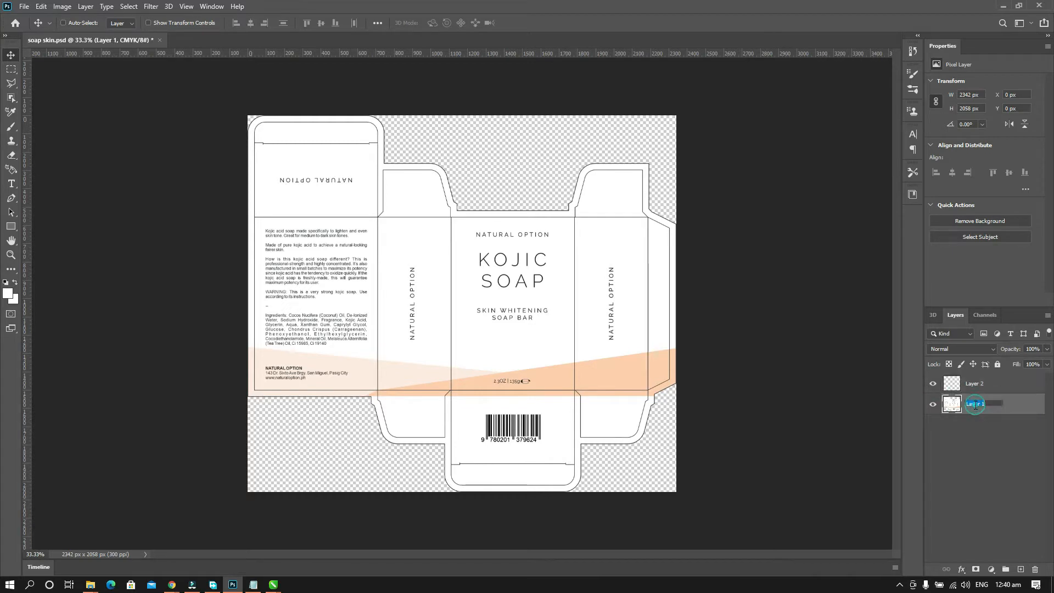
{"action": "type", "text": "main"}
{"action": "key", "text": "Return"}
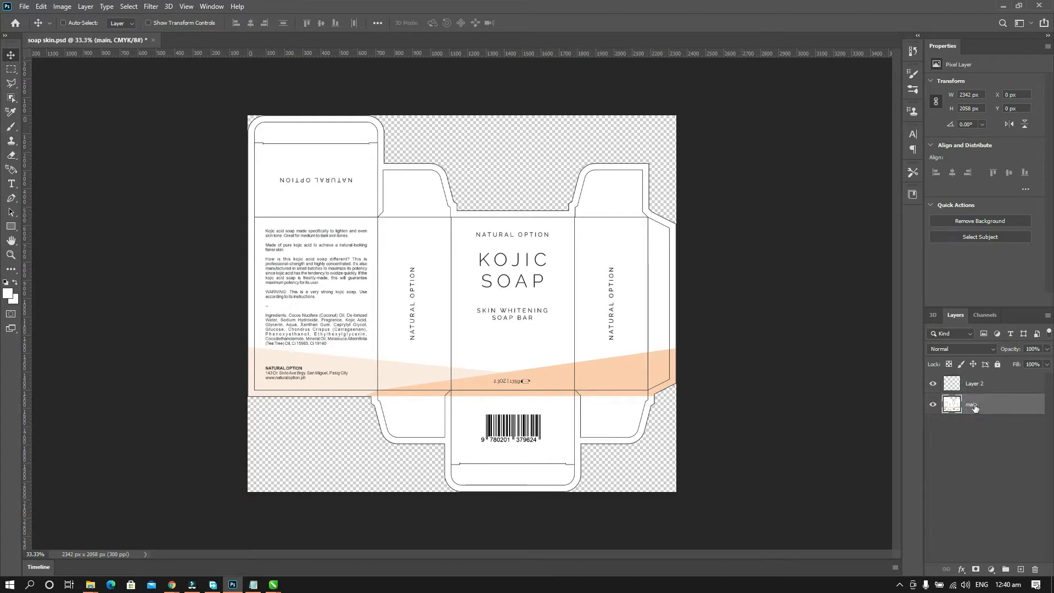
{"action": "double_click", "coordinate": [971, 383]}
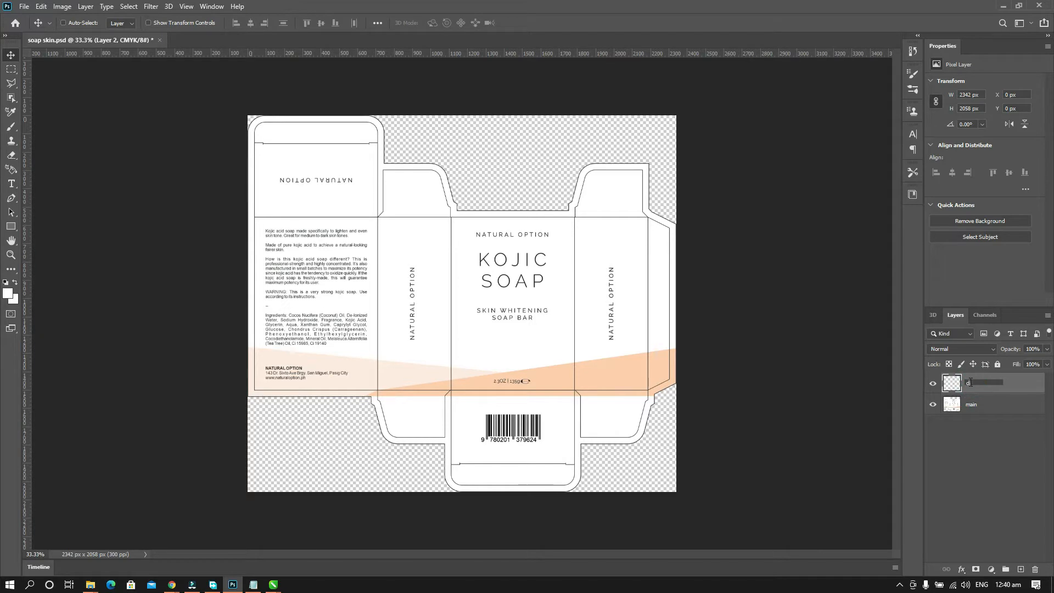
{"action": "type", "text": "diecut"}
{"action": "key", "text": "Return"}
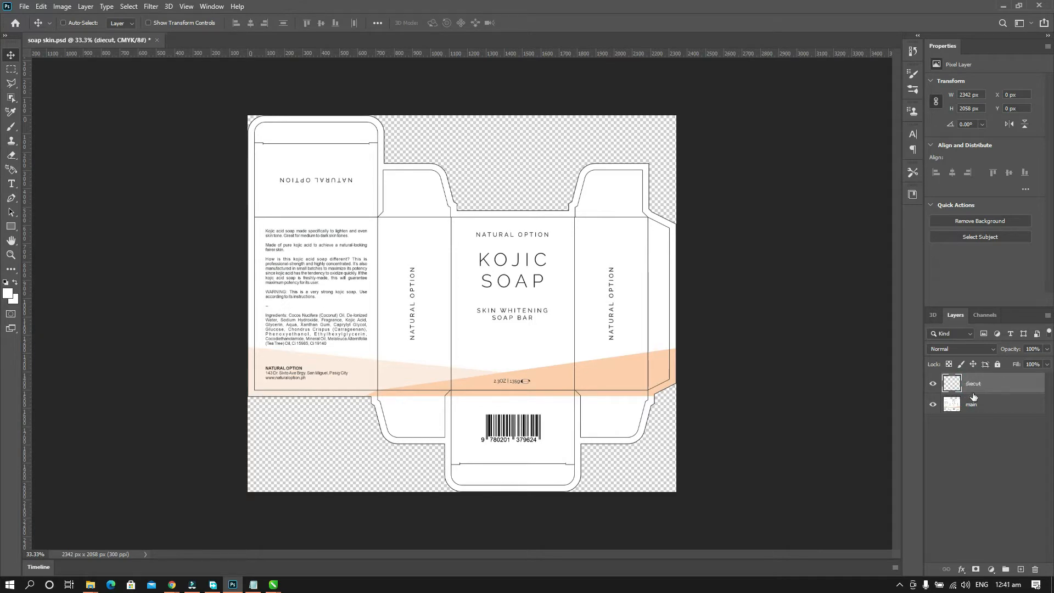
Marquee-select the back panel text area on the main layer along its fold lines, about 676 × 949 px.
{"action": "left_click", "coordinate": [971, 404]}
{"action": "key", "text": "z"}
{"action": "left_click_drag", "start_coordinate": [249, 197], "coordinate": [420, 416]}
{"action": "left_click", "coordinate": [12, 69]}
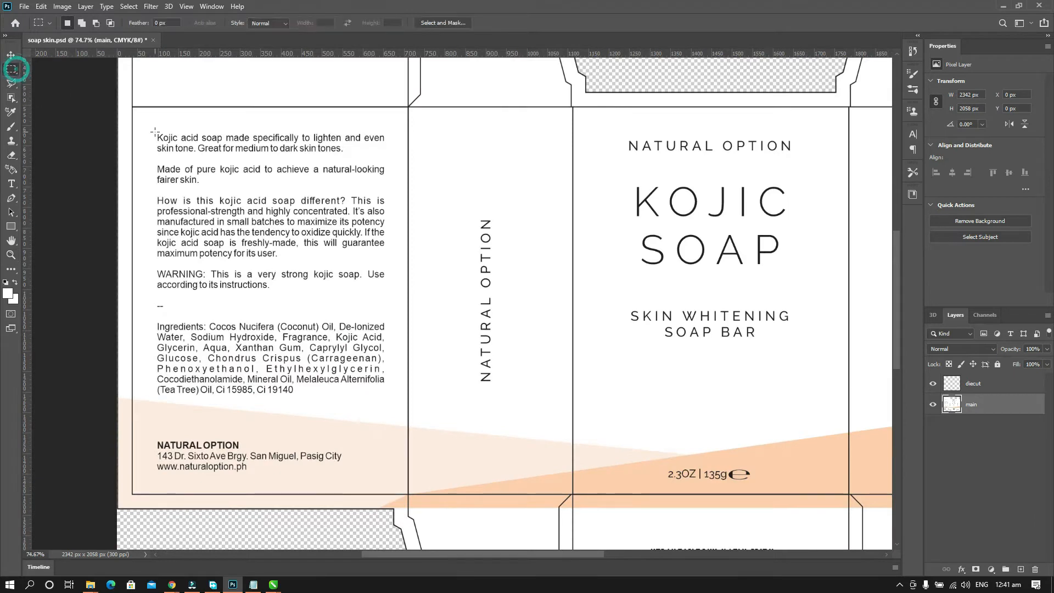
{"action": "left_click_drag", "start_coordinate": [135, 108], "coordinate": [407, 494]}
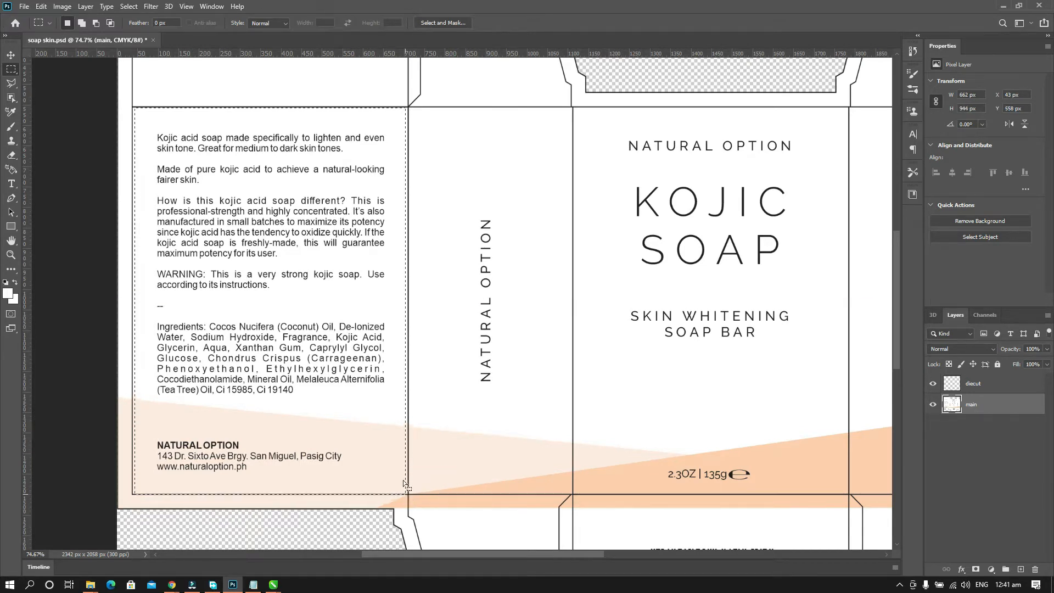
{"action": "left_click", "coordinate": [196, 198]}
{"action": "left_click_drag", "start_coordinate": [132, 105], "coordinate": [409, 494]}
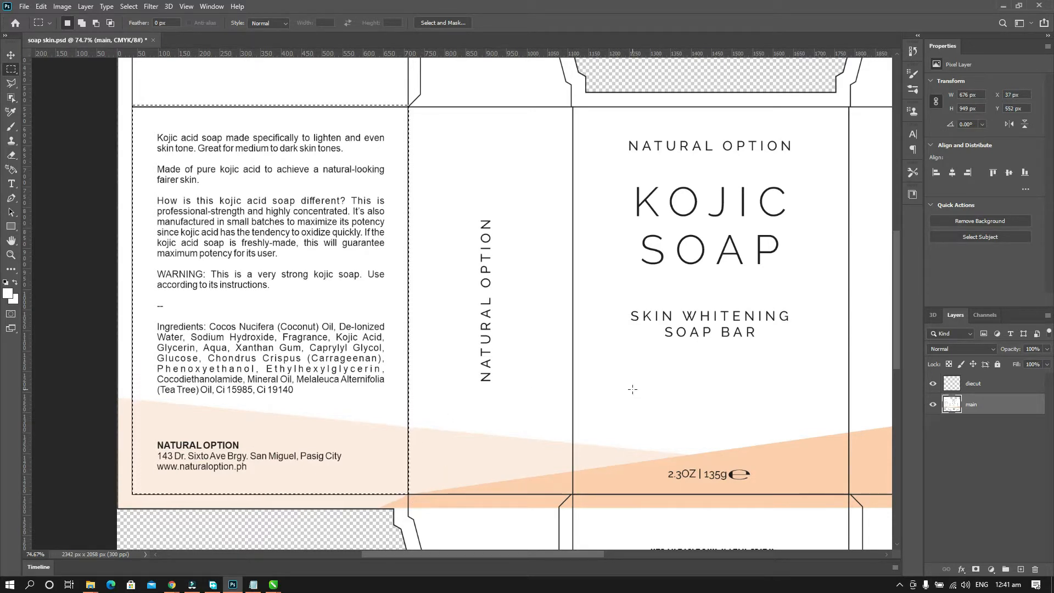
Copy the selected back panel artwork into a new 676 × 949 px, 300 ppi CMYK document named "back panel".
{"action": "key", "text": "ctrl+j"}
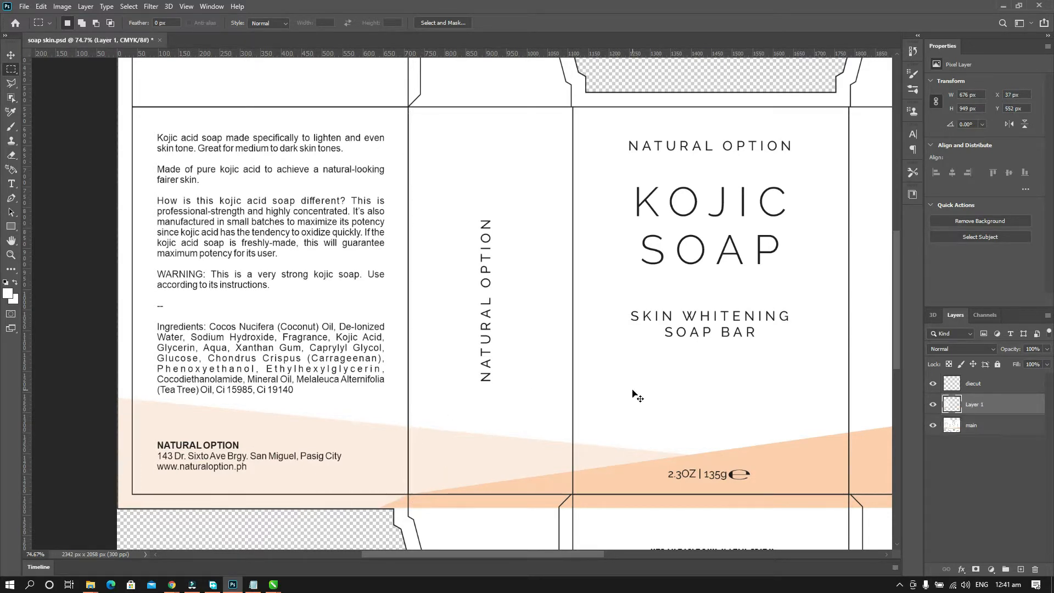
{"action": "key", "text": "ctrl+z"}
{"action": "key", "text": "ctrl+n"}
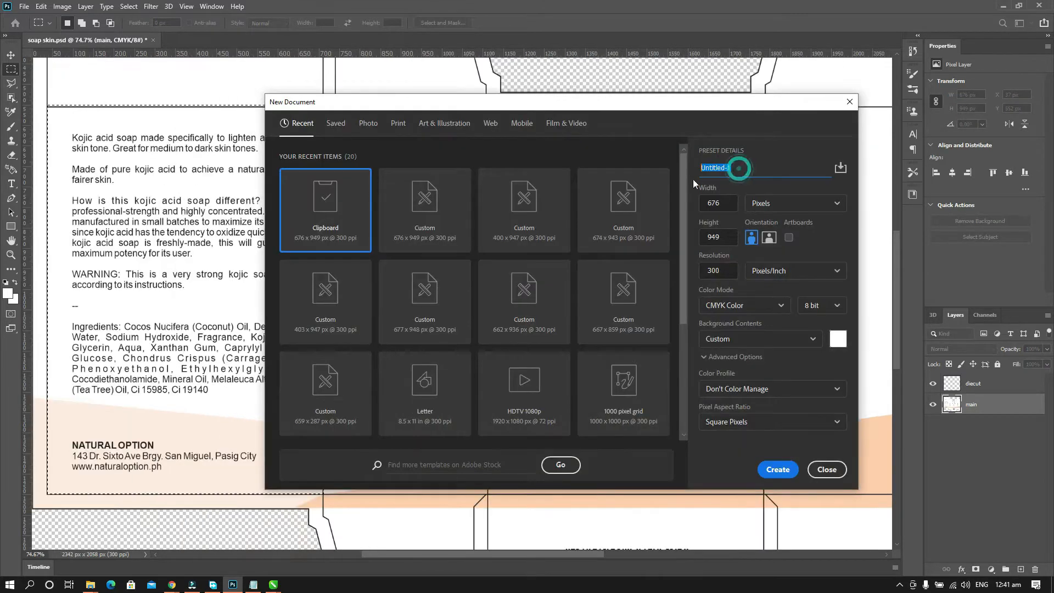
{"action": "type", "text": "asd"}
{"action": "double_click", "coordinate": [706, 168]}
{"action": "type", "text": "b"}
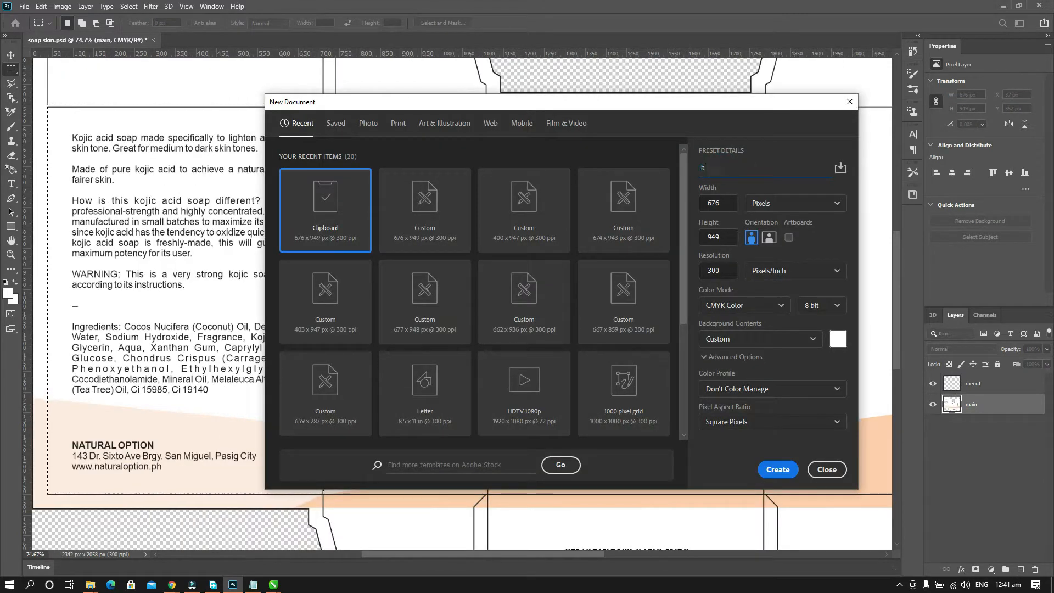
{"action": "type", "text": "ack panel"}
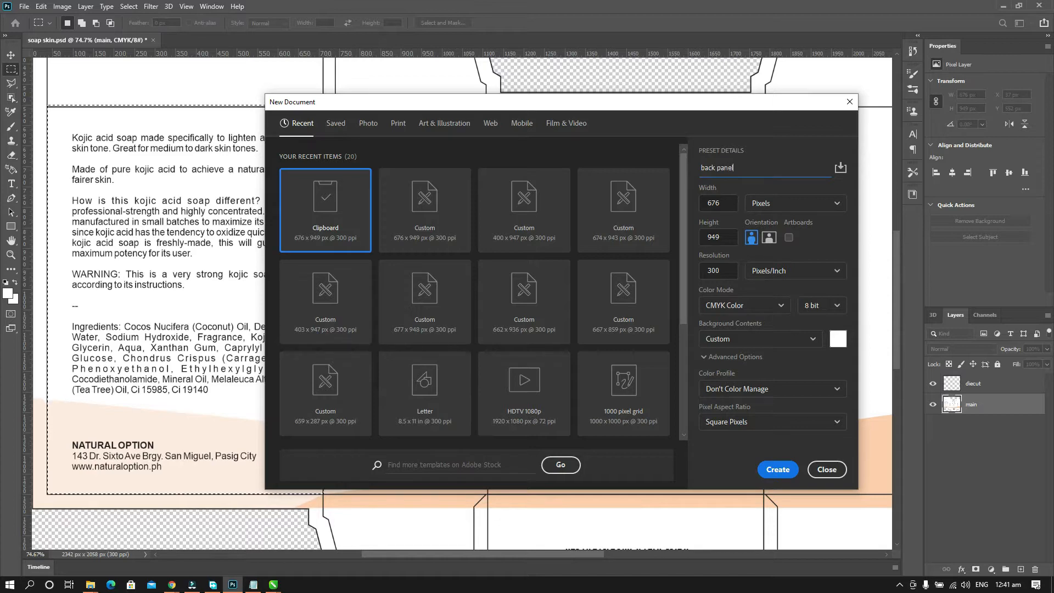
{"action": "key", "text": "Return"}
{"action": "key", "text": "ctrl+v"}
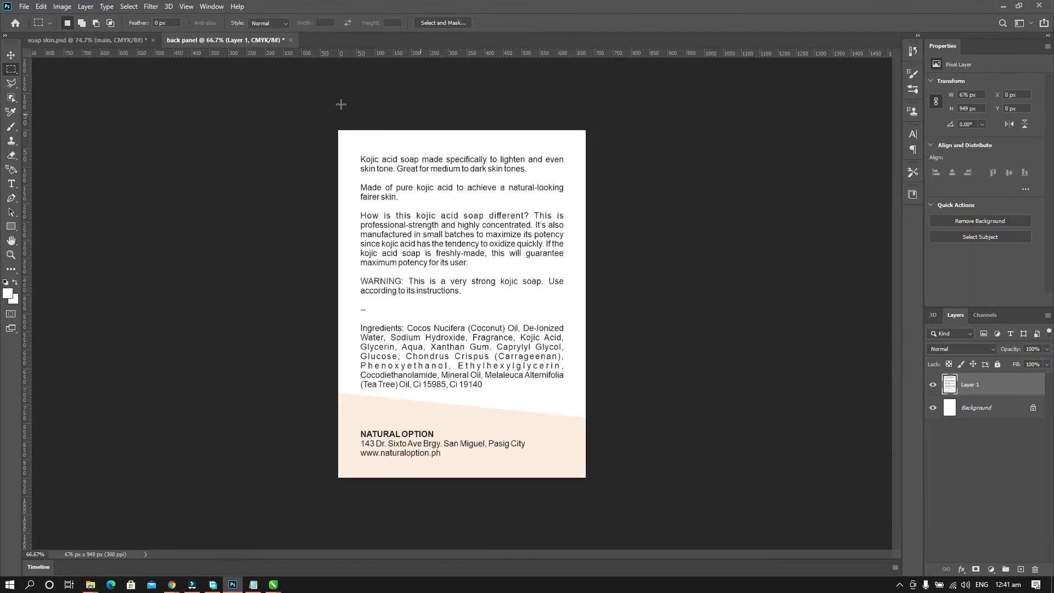
Copy the side panel between the back and front panels from soap skin into a new 395 × 939 px document named "left panel".
{"action": "left_click", "coordinate": [113, 41]}
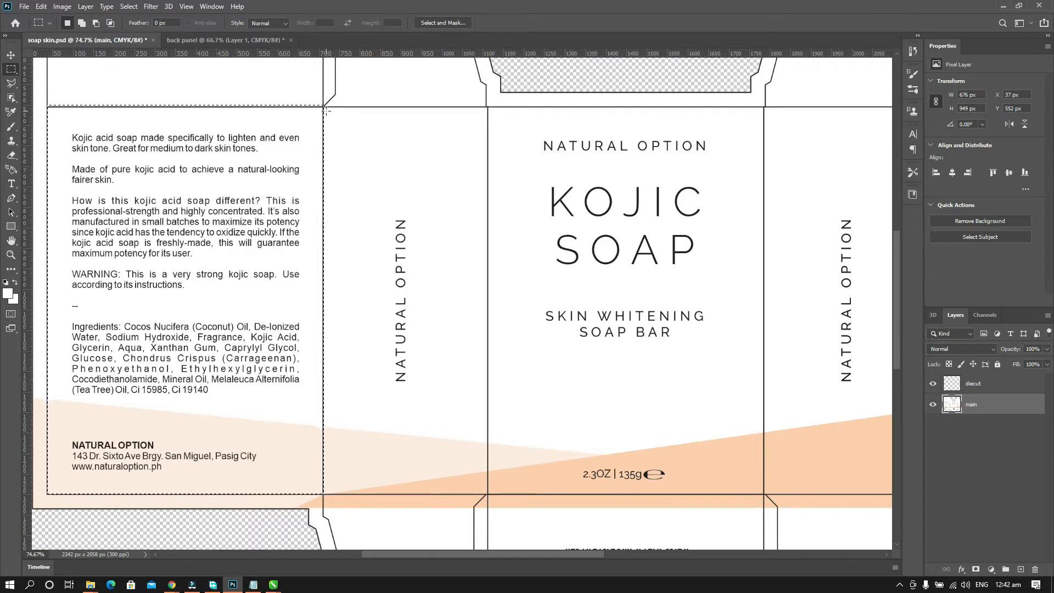
{"action": "left_click_drag", "start_coordinate": [325, 110], "coordinate": [487, 493]}
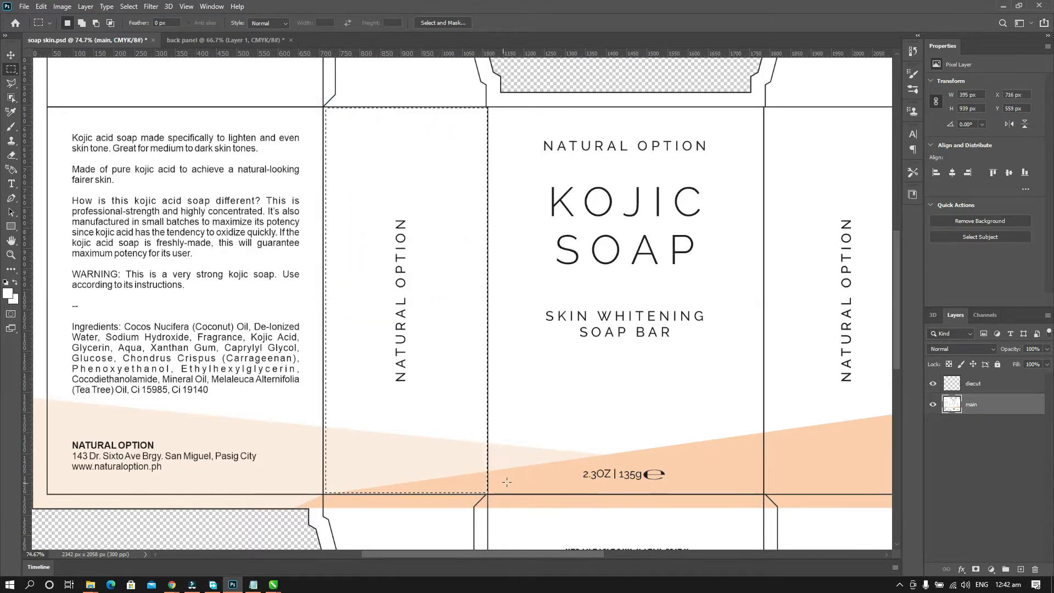
{"action": "key", "text": "ctrl+c"}
{"action": "key", "text": "ctrl+n"}
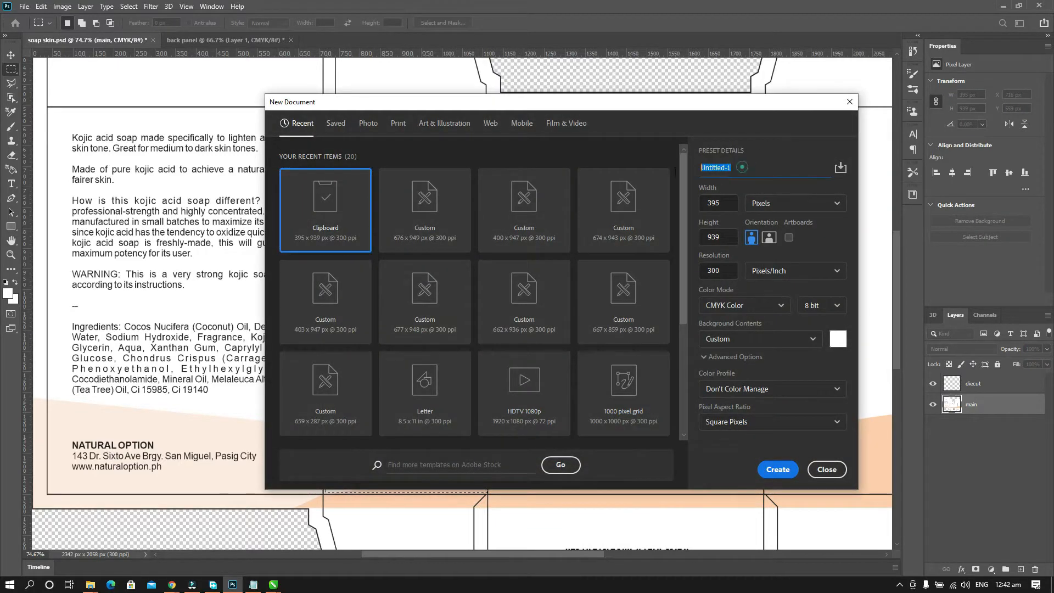
{"action": "key", "text": "BackSpace"}
{"action": "type", "text": "left panel"}
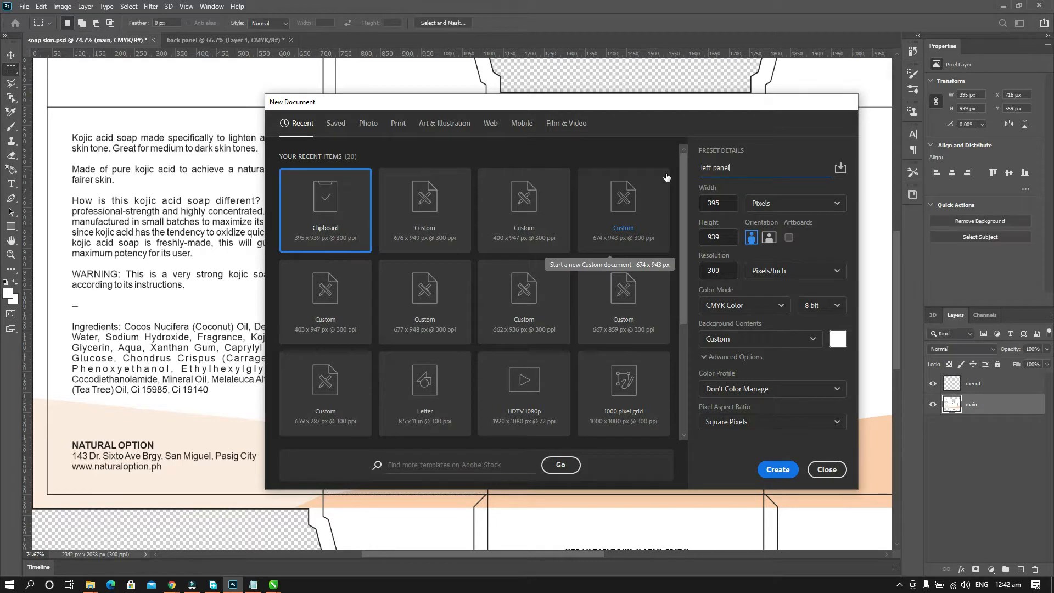
{"action": "key", "text": "Return"}
{"action": "key", "text": "ctrl+v"}
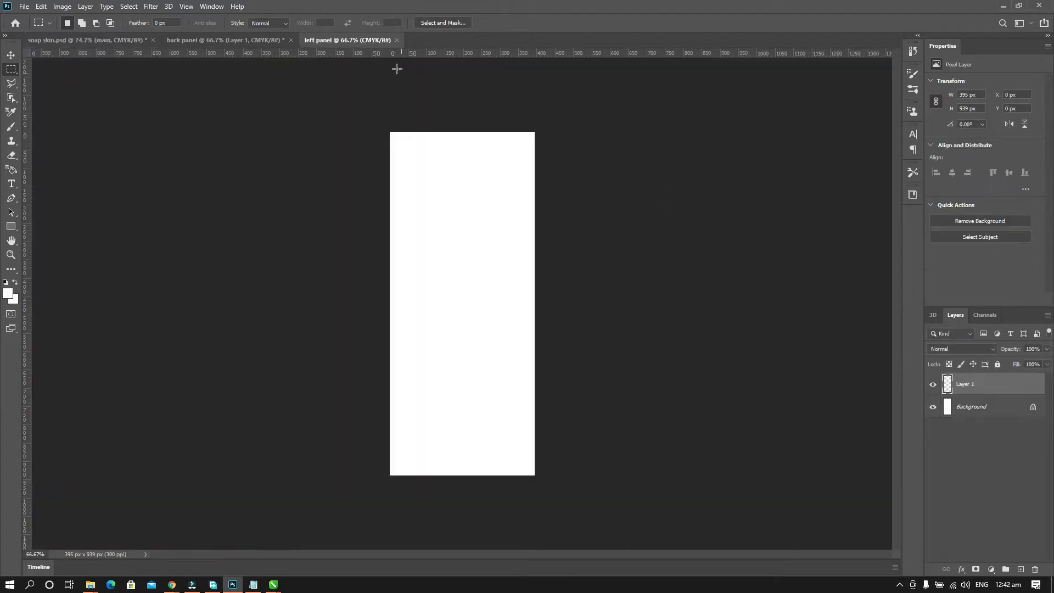
Copy the front panel with the KOJIC SOAP title from soap skin into a new 674 × 946 px document named "front panel".
{"action": "left_click", "coordinate": [118, 42]}
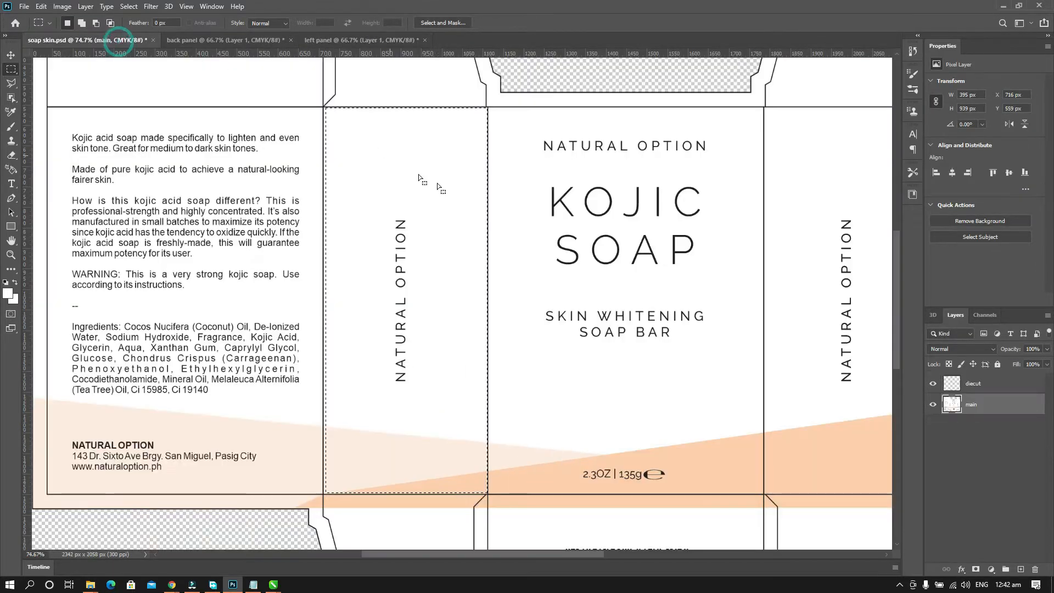
{"action": "left_click", "coordinate": [484, 110]}
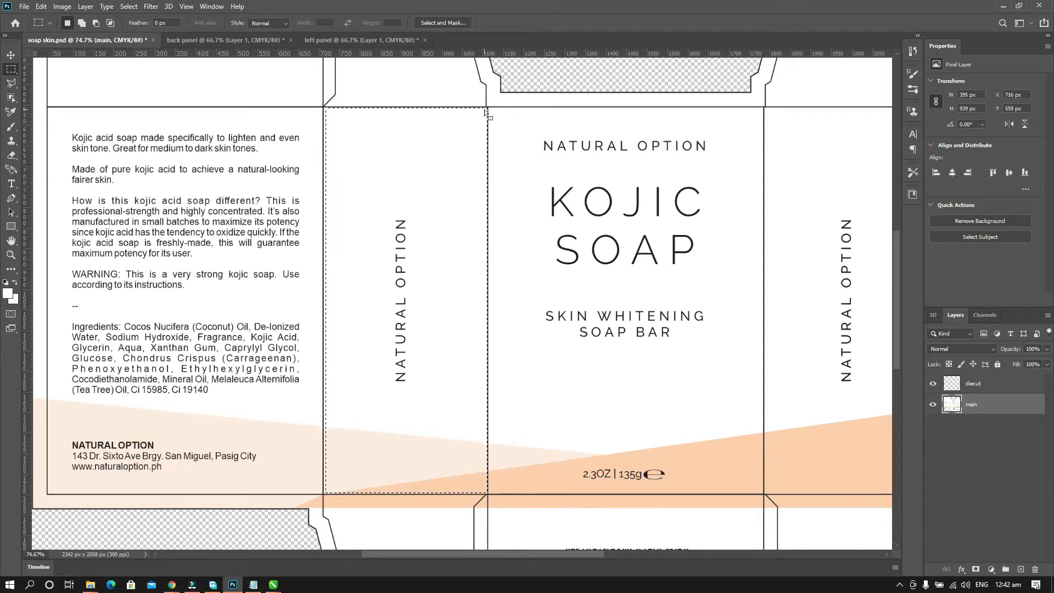
{"action": "left_click_drag", "start_coordinate": [488, 107], "coordinate": [764, 493]}
{"action": "key", "text": "ctrl+n"}
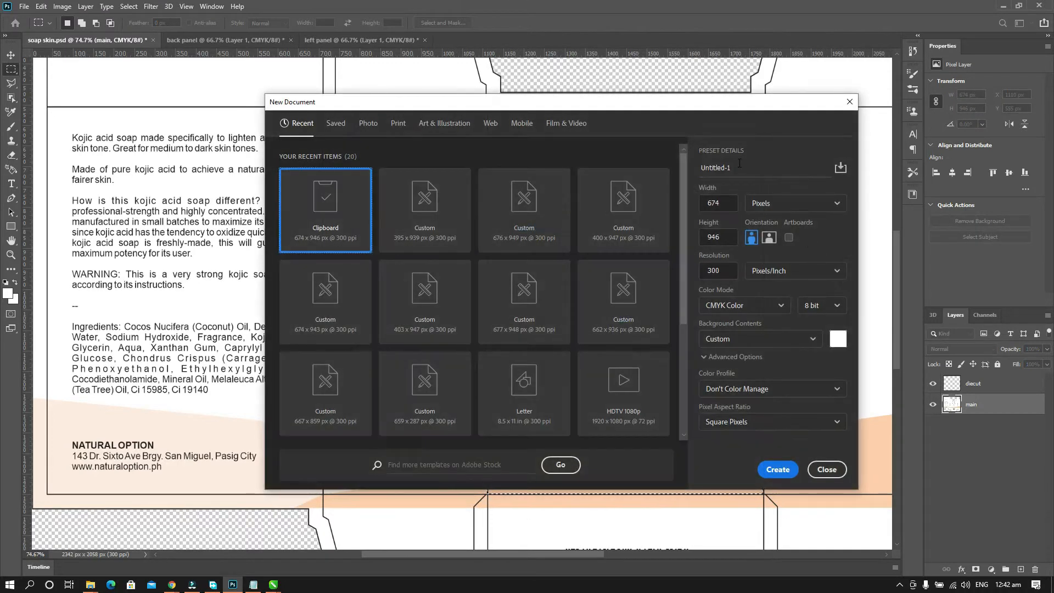
{"action": "type", "text": "f"}
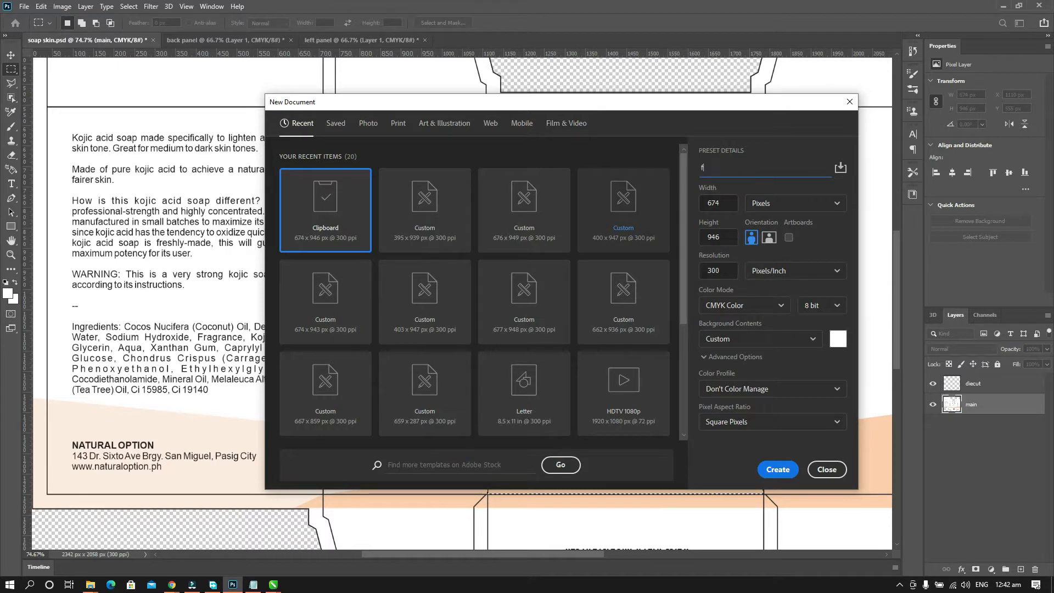
{"action": "type", "text": "ront panel"}
{"action": "key", "text": "Return"}
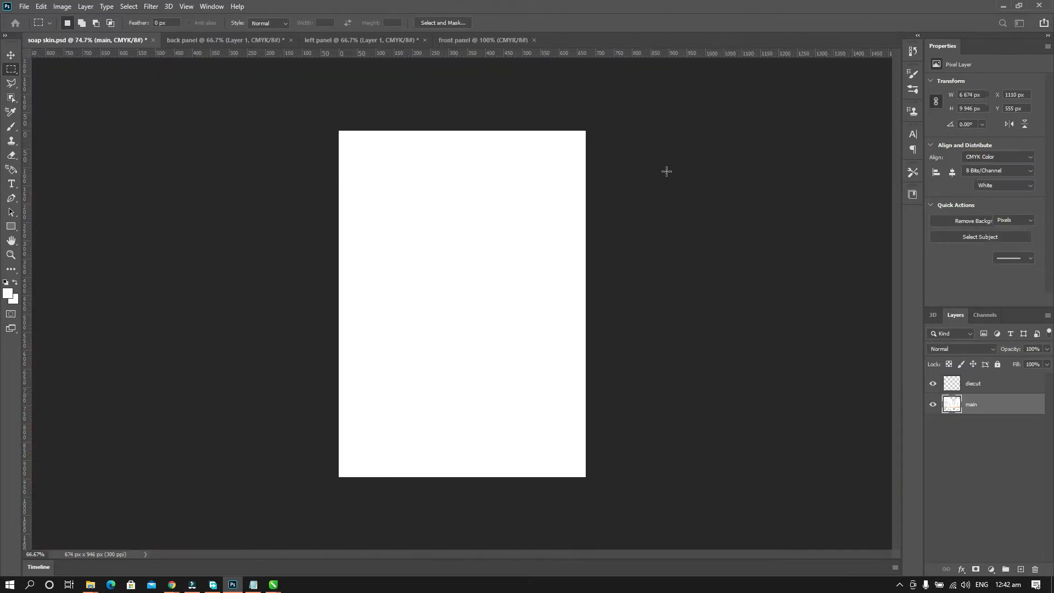
{"action": "key", "text": "ctrl+v"}
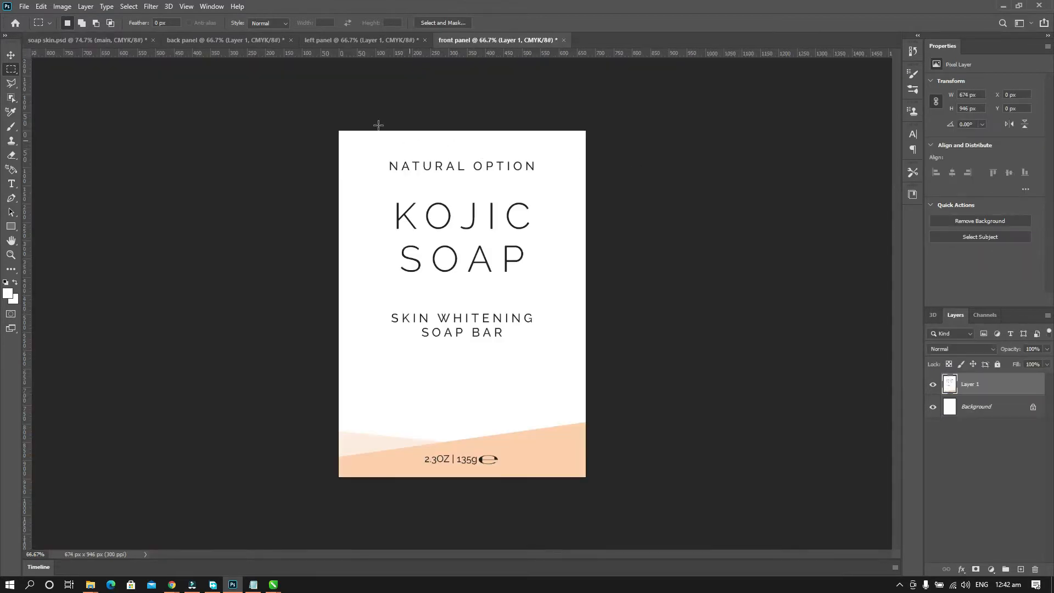
Copy the side panel between the front panel and glue flap from soap skin into a new 404 × 946 px document named "right panel".
{"action": "left_click", "coordinate": [116, 35]}
{"action": "left_click_drag", "start_coordinate": [765, 143], "coordinate": [443, 159]}
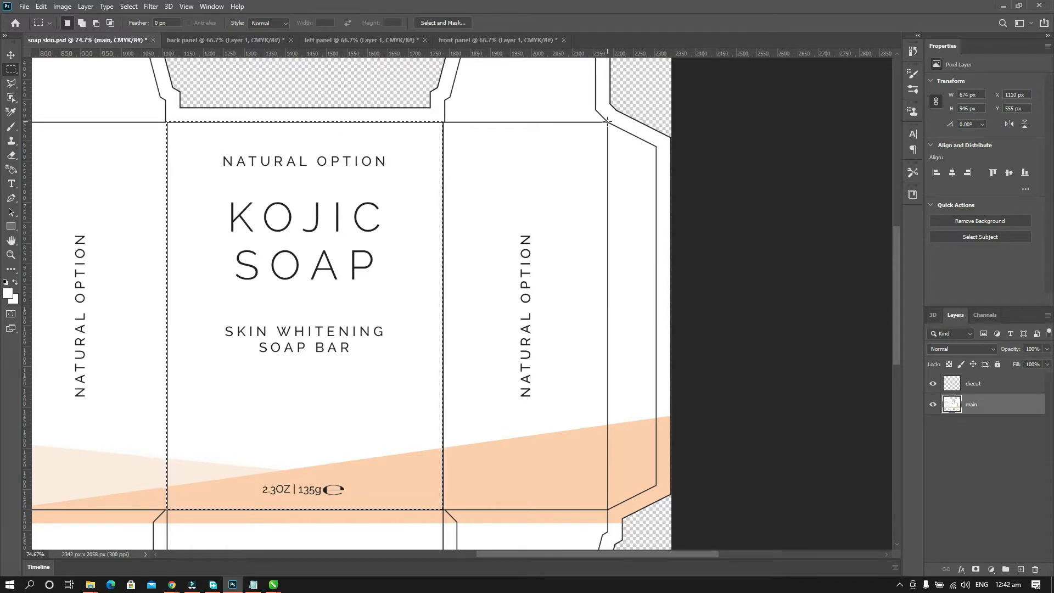
{"action": "left_click_drag", "start_coordinate": [607, 121], "coordinate": [443, 509]}
{"action": "key", "text": "ctrl+n"}
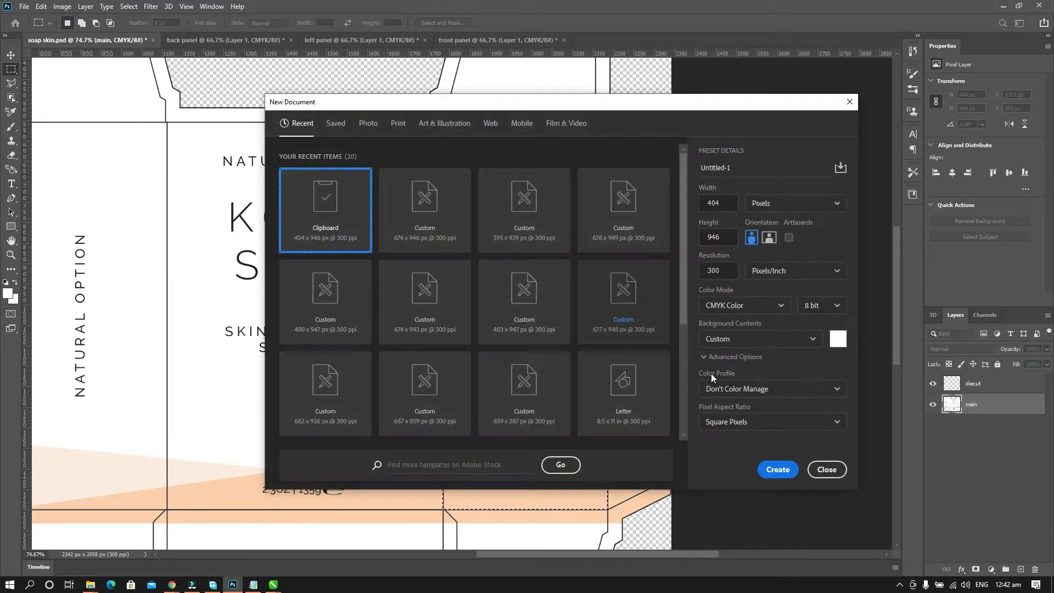
{"action": "left_click", "coordinate": [760, 166]}
{"action": "double_click", "coordinate": [730, 167]}
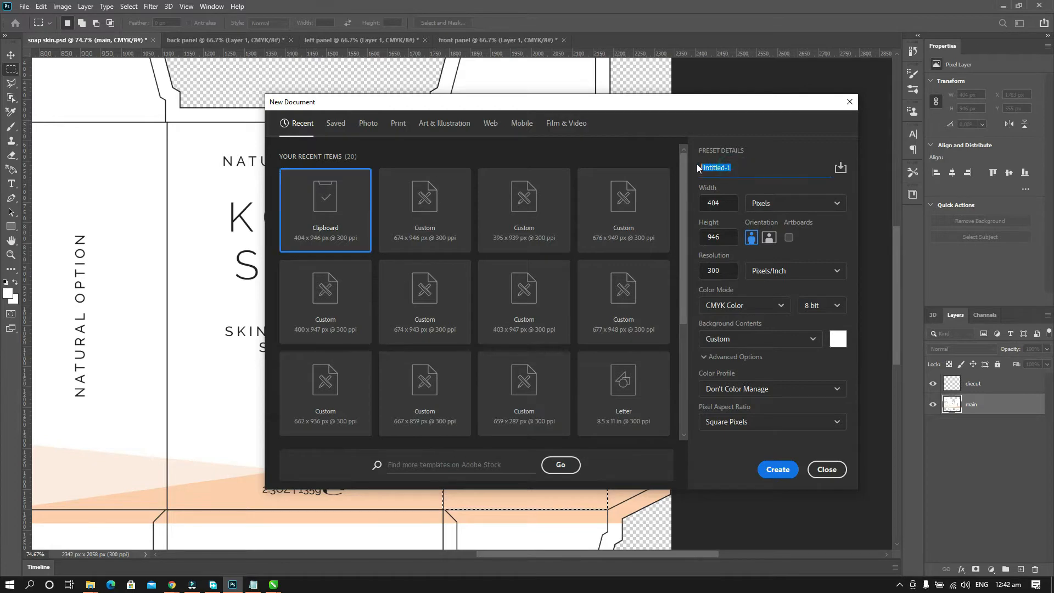
{"action": "type", "text": "right panel"}
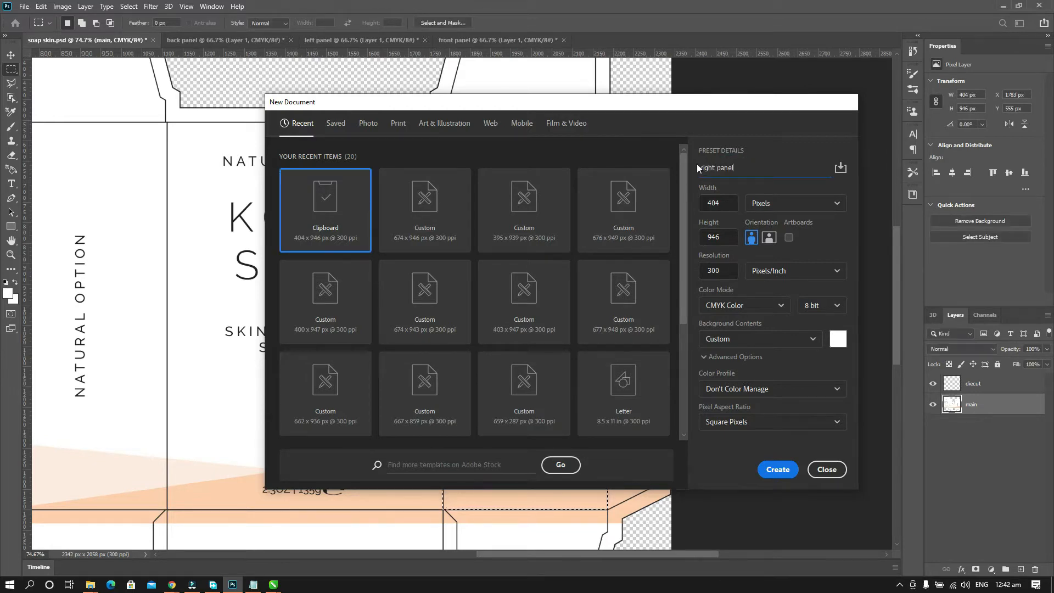
{"action": "key", "text": "Return"}
{"action": "key", "text": "ctrl+v"}
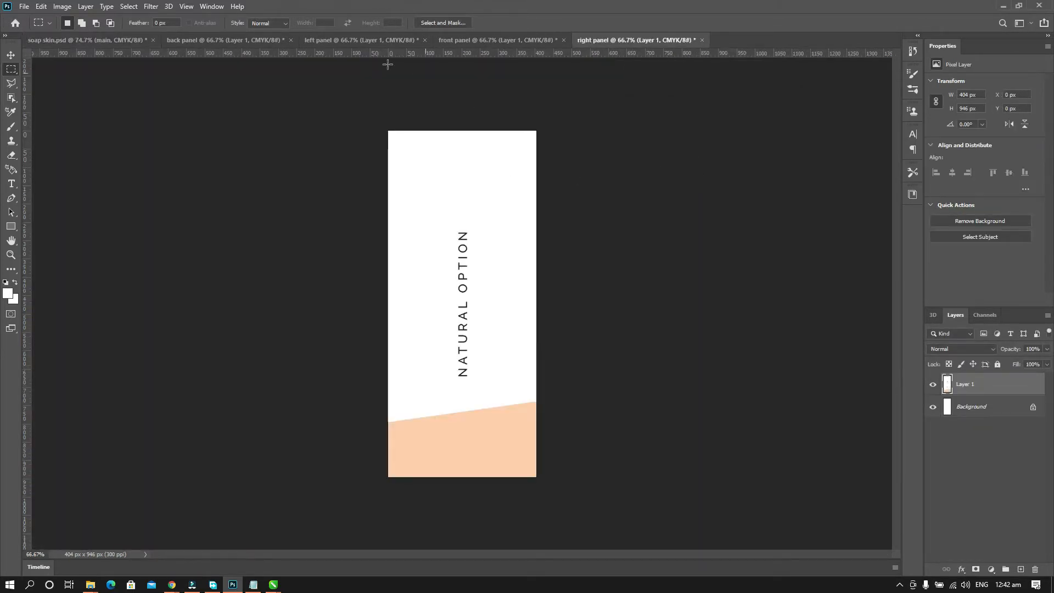
Copy the top panel with the upside-down NATURAL OPTION text from soap skin into a new 668 × 401 px document named "TOP".
{"action": "left_click", "coordinate": [85, 40]}
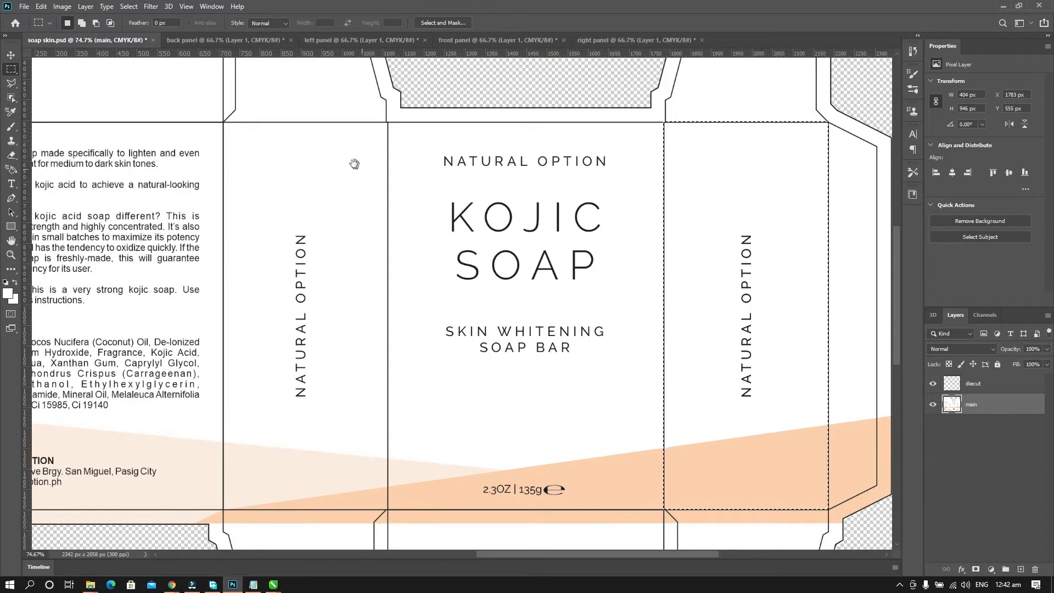
{"action": "left_click_drag", "start_coordinate": [354, 163], "coordinate": [414, 238]}
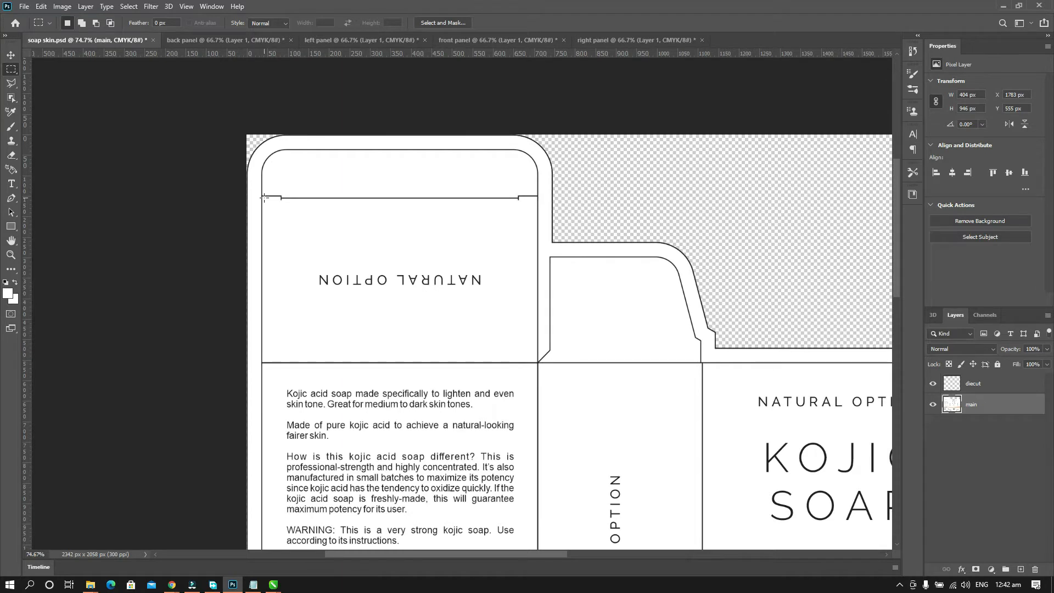
{"action": "left_click_drag", "start_coordinate": [264, 197], "coordinate": [539, 363]}
{"action": "key", "text": "ctrl+c"}
{"action": "key", "text": "ctrl+n"}
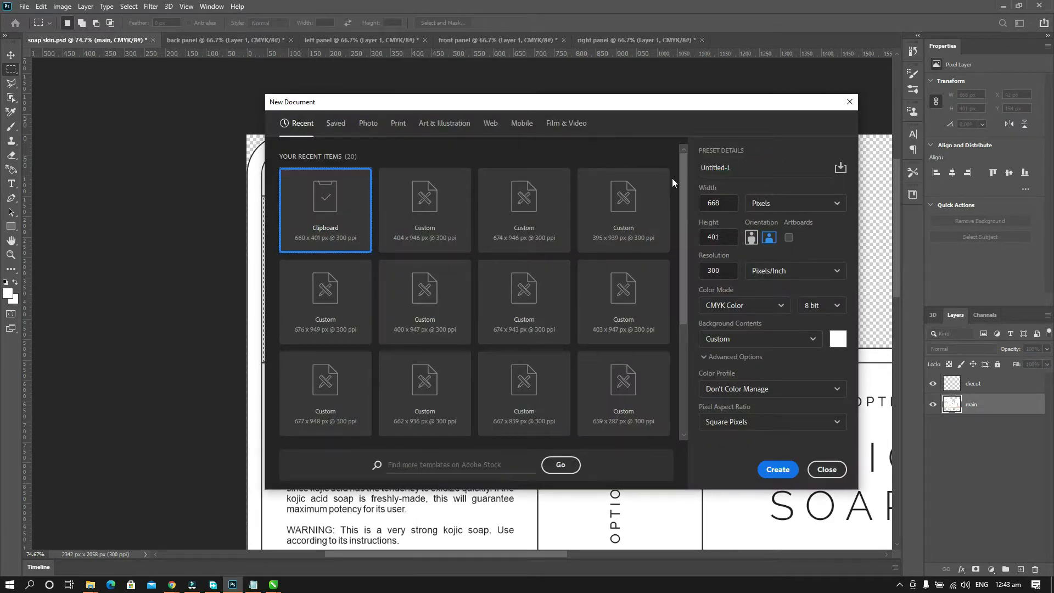
{"action": "left_click", "coordinate": [753, 166]}
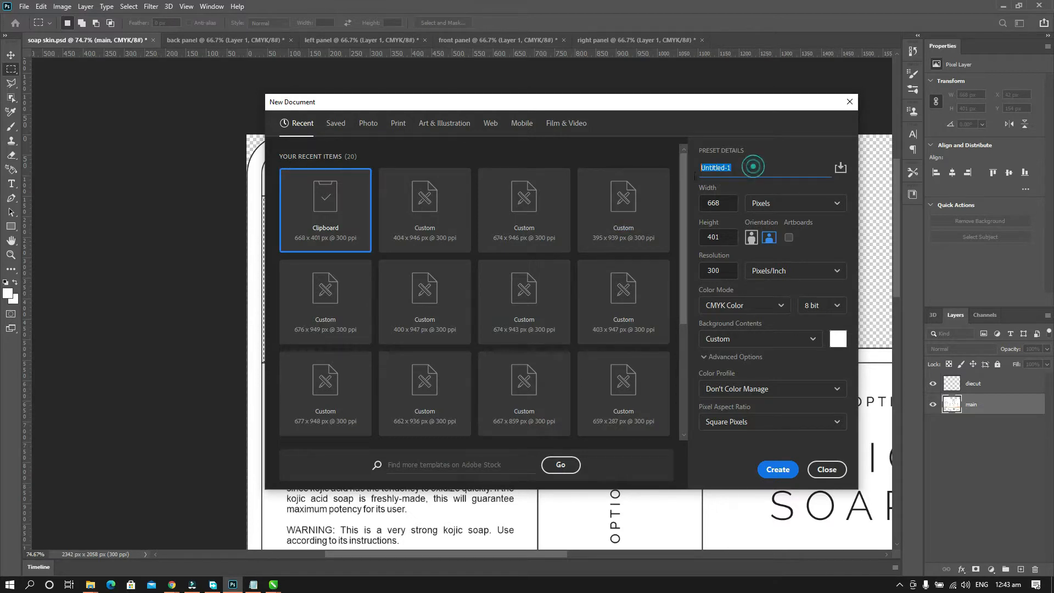
{"action": "type", "text": "TOP"}
{"action": "left_click", "coordinate": [775, 472]}
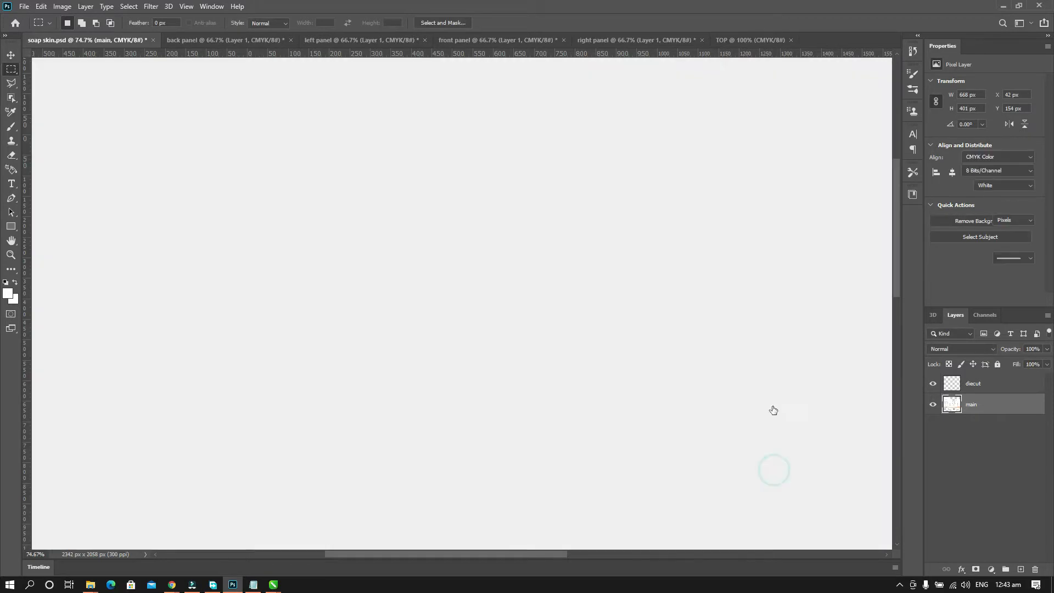
{"action": "key", "text": "ctrl+v"}
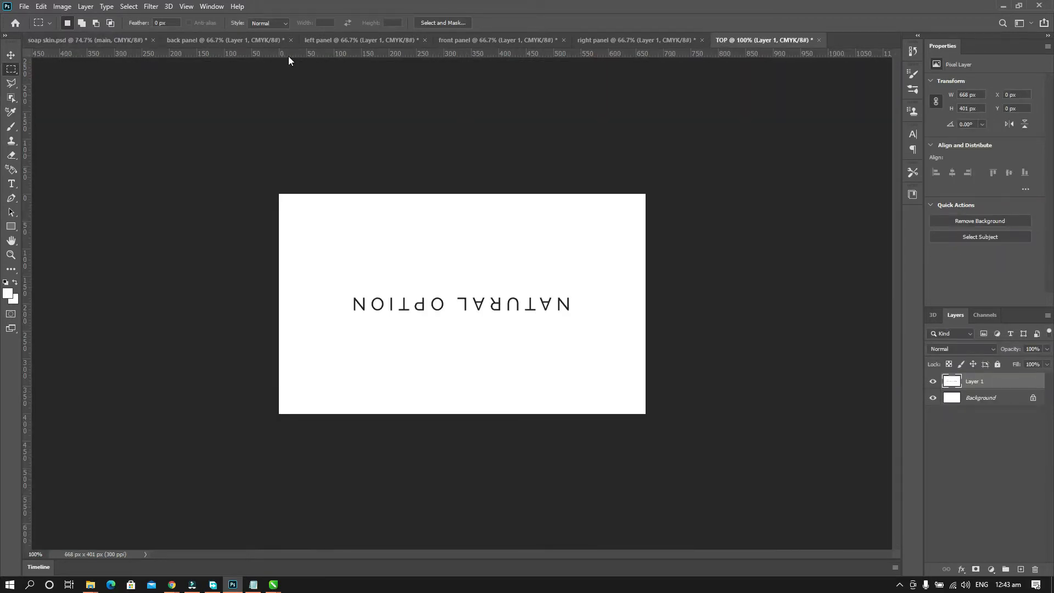
Copy the bottom panel with the barcode from soap skin into a new 670 × 407 px document named "BOTTOM".
{"action": "left_click", "coordinate": [107, 41]}
{"action": "left_click_drag", "start_coordinate": [677, 348], "coordinate": [522, 180]}
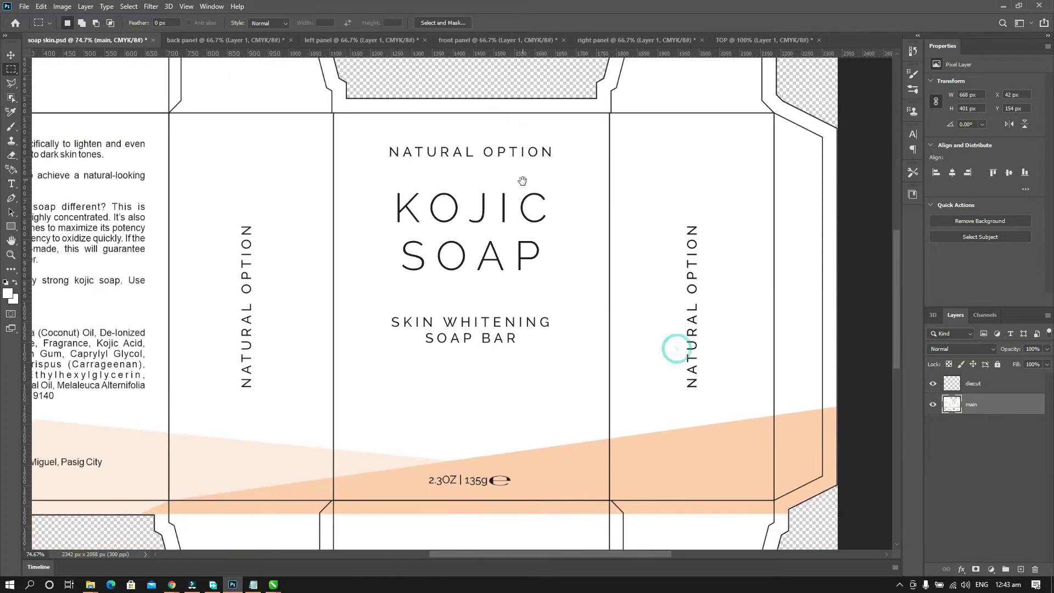
{"action": "left_click_drag", "start_coordinate": [525, 304], "coordinate": [540, 126]}
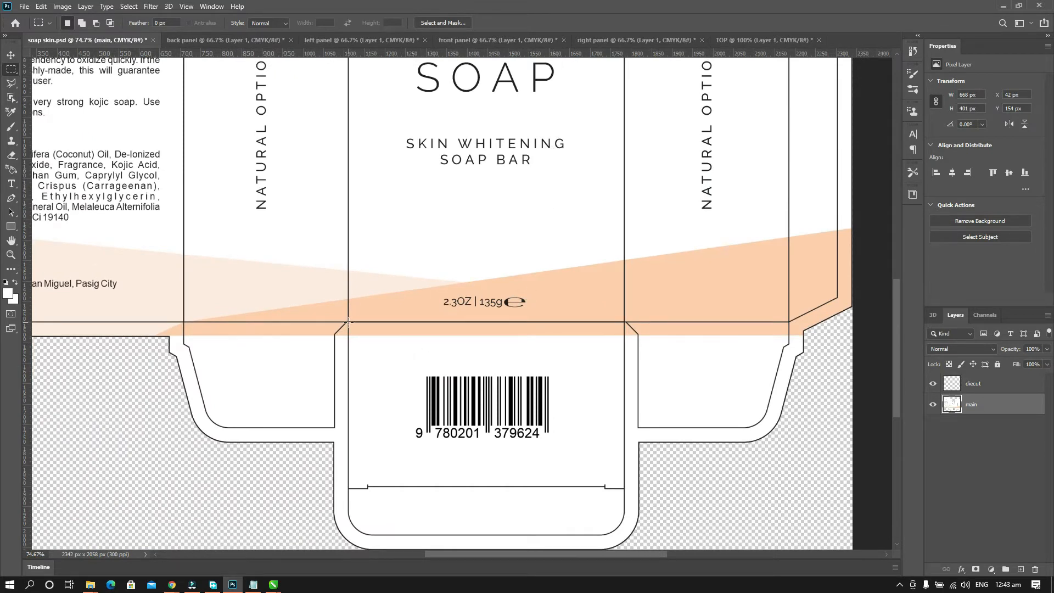
{"action": "left_click_drag", "start_coordinate": [349, 323], "coordinate": [626, 487]}
{"action": "key", "text": "ctrl+c"}
{"action": "key", "text": "ctrl+n"}
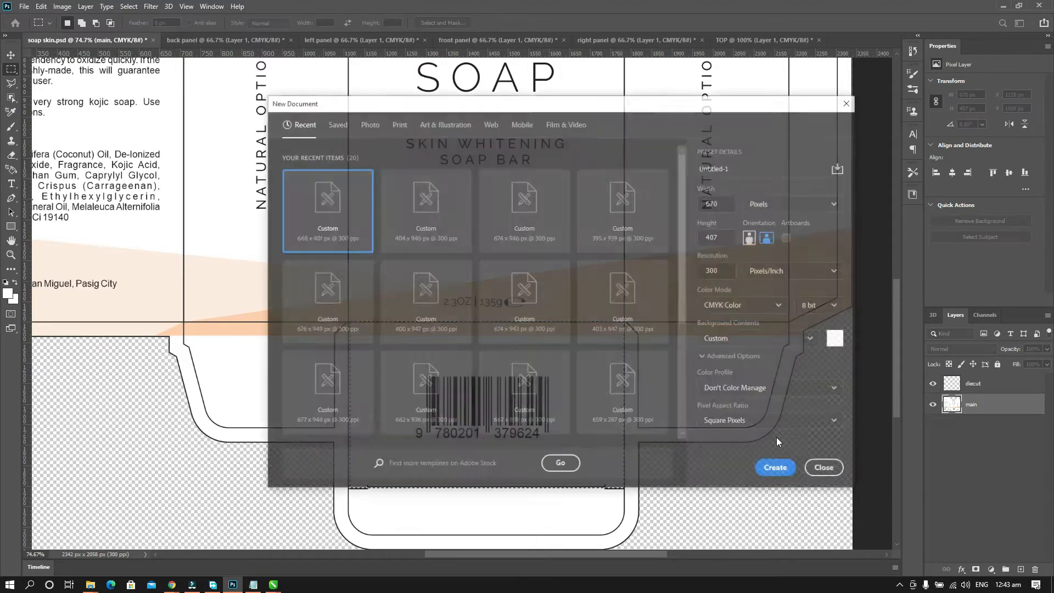
{"action": "left_click", "coordinate": [751, 167]}
{"action": "type", "text": "BOT"}
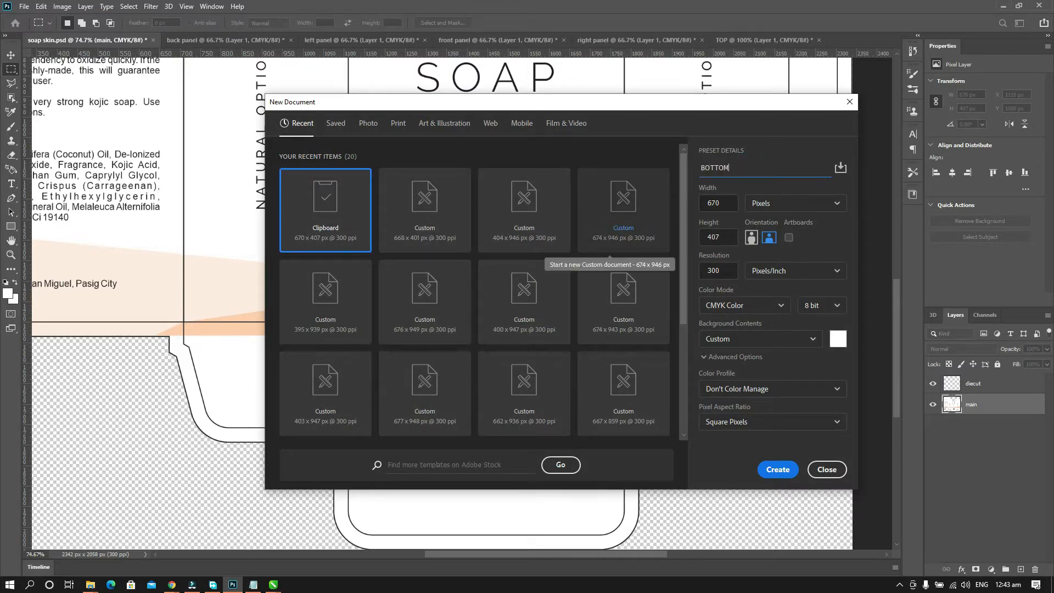
{"action": "type", "text": "TOM"}
{"action": "key", "text": "Return"}
{"action": "key", "text": "ctrl+v"}
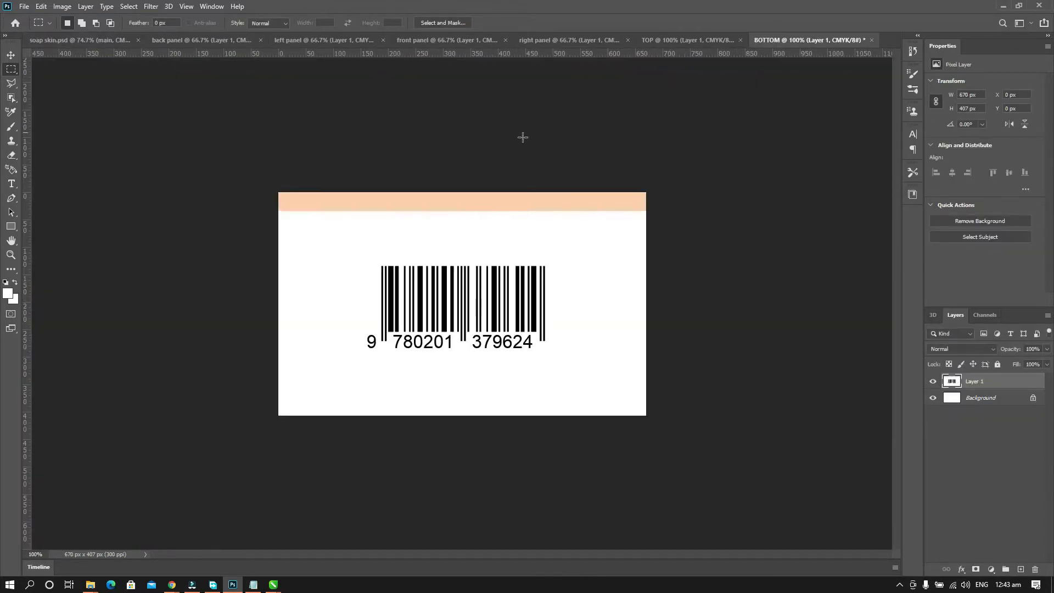
Close the soap skin.psd document without saving its changes.
{"action": "left_click", "coordinate": [97, 39]}
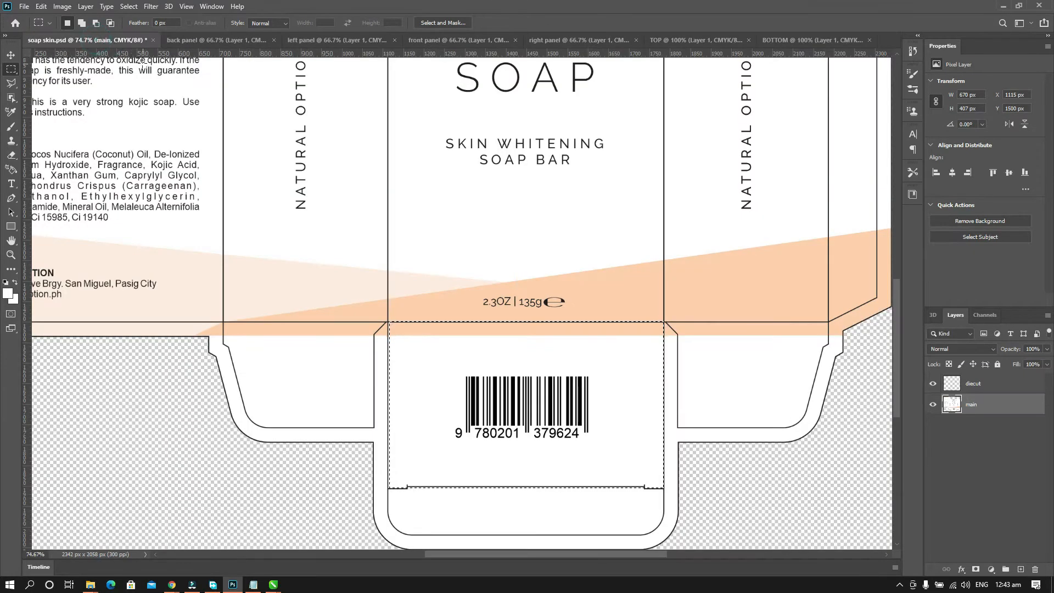
{"action": "left_click", "coordinate": [154, 40]}
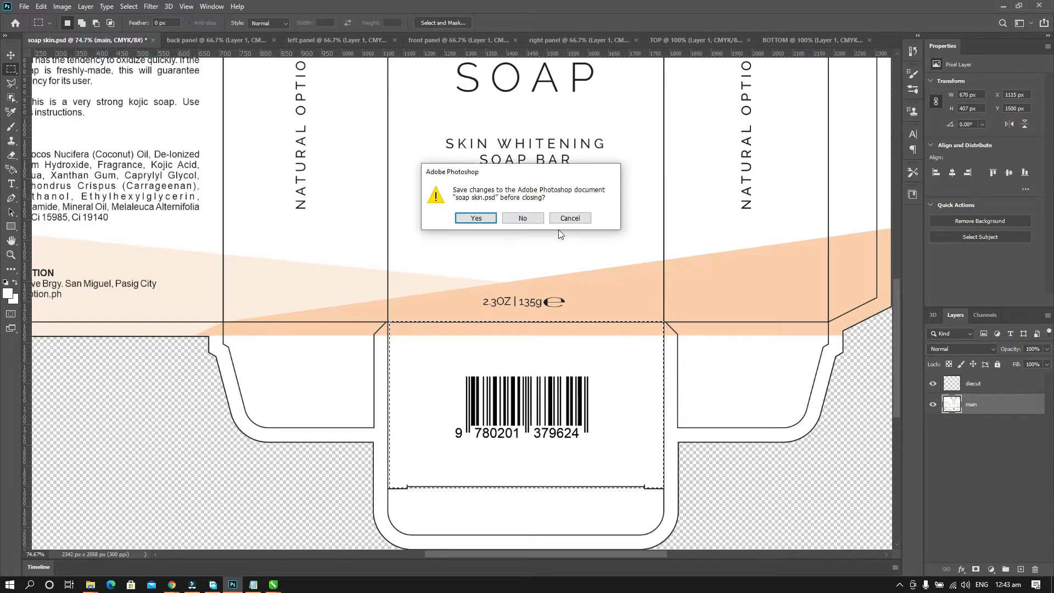
{"action": "left_click", "coordinate": [529, 219]}
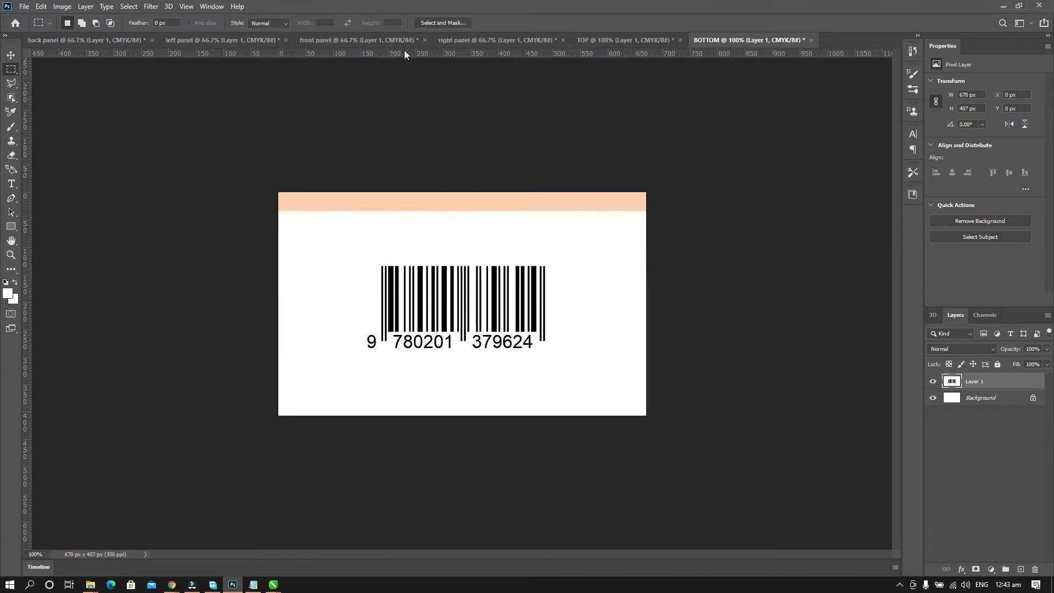
Save the back panel document as a JPEG in the Kojic Soap Box folder, with Maximum quality 12 and the Baseline ("Standard") format.
{"action": "left_click", "coordinate": [119, 41]}
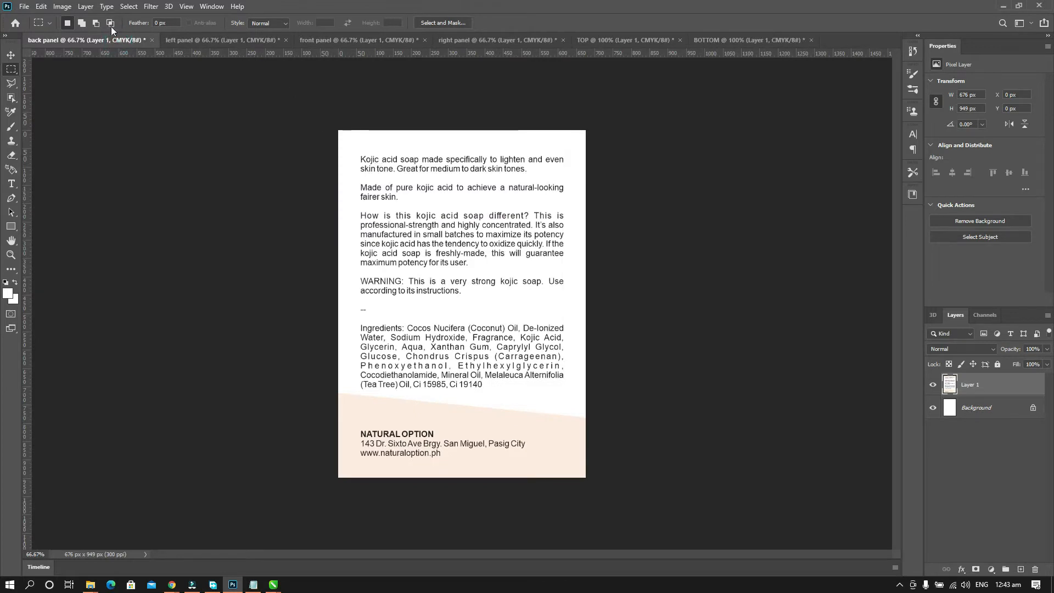
{"action": "key", "text": "ctrl+s"}
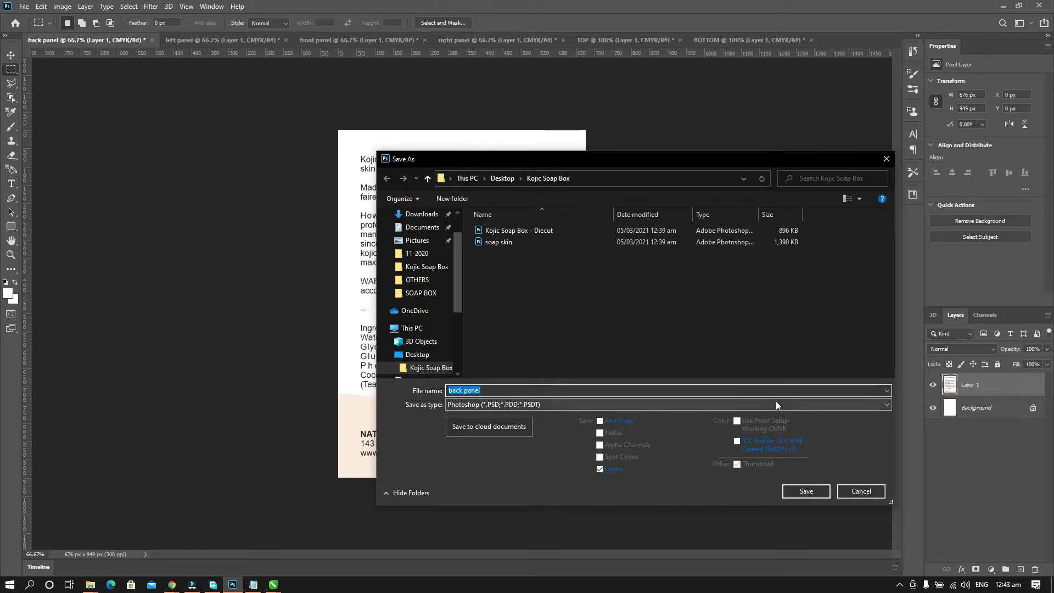
{"action": "left_click", "coordinate": [630, 401]}
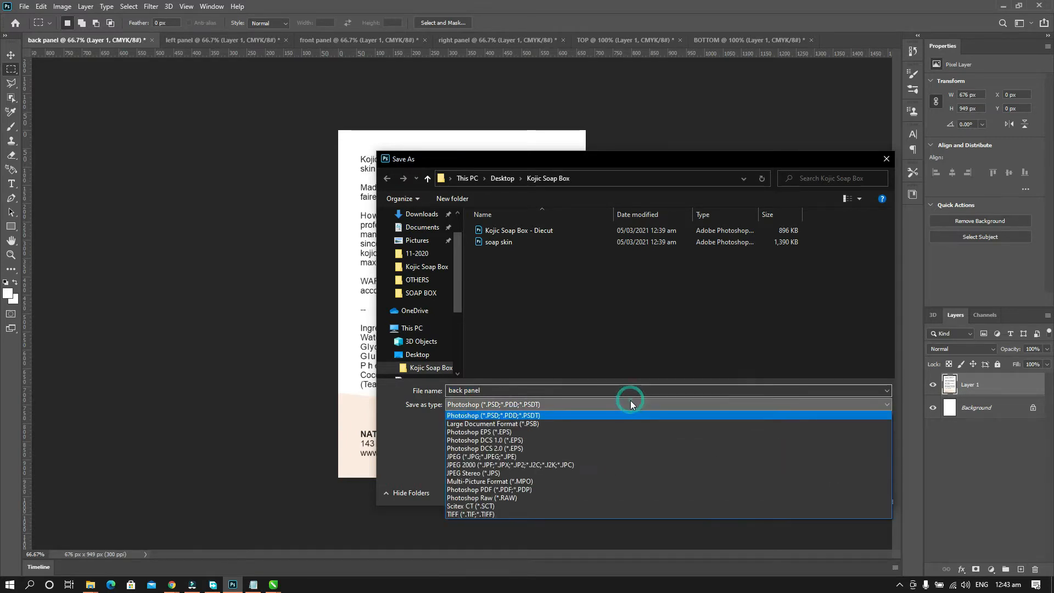
{"action": "left_click", "coordinate": [516, 457]}
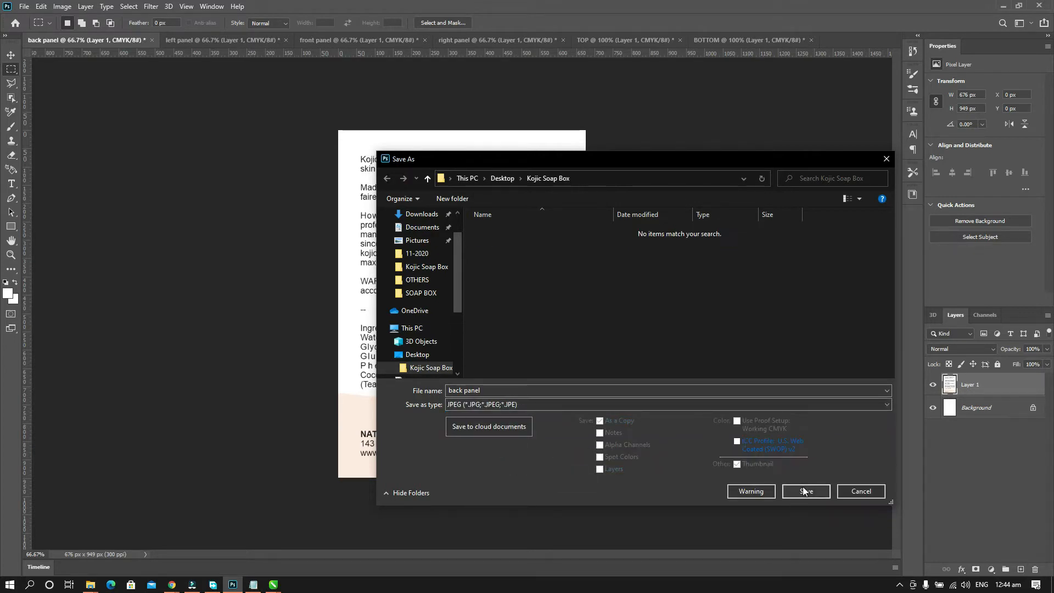
{"action": "left_click", "coordinate": [805, 491]}
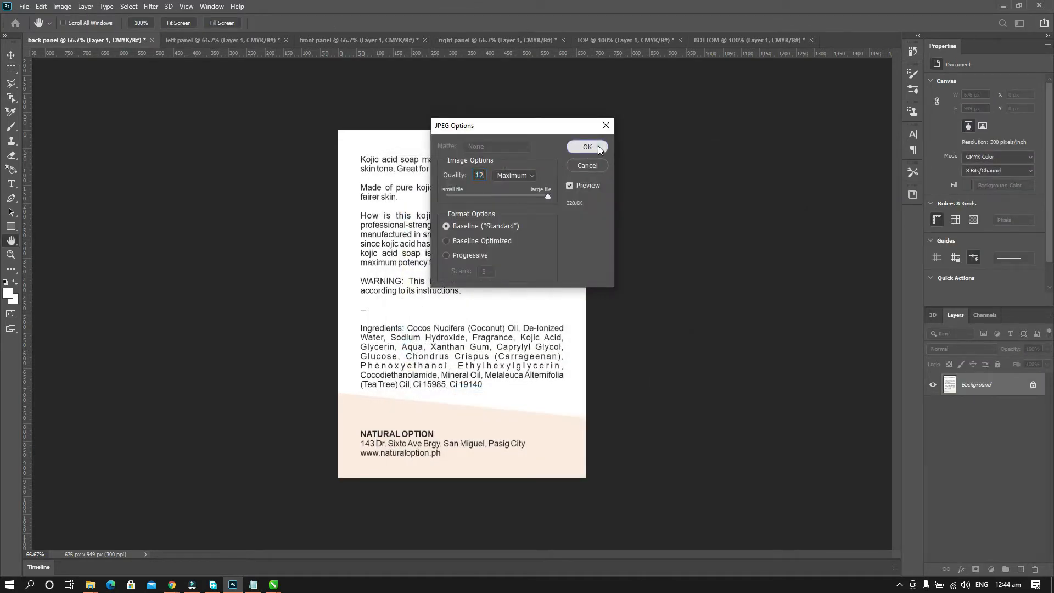
{"action": "left_click", "coordinate": [587, 147]}
Save the left panel document as a Photoshop PSD file in the Kojic Soap Box folder.
{"action": "left_click", "coordinate": [232, 43]}
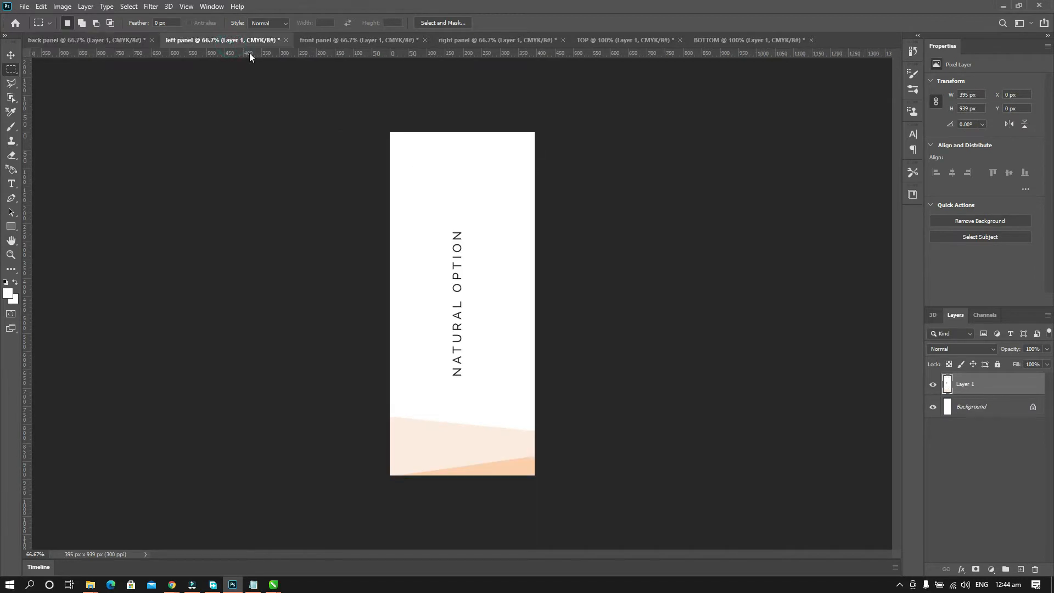
{"action": "key", "text": "ctrl+shift+s"}
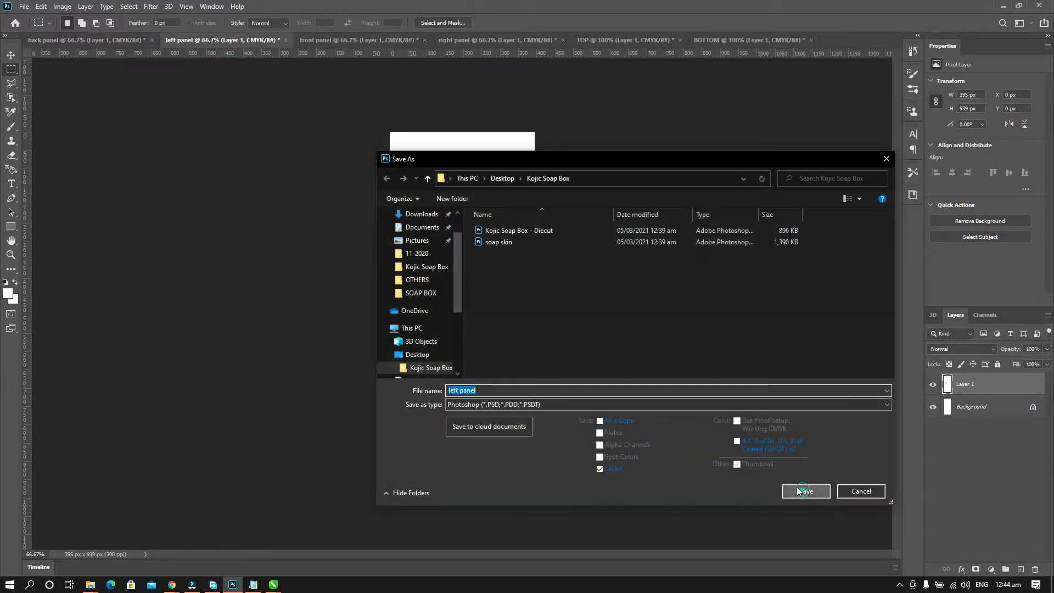
{"action": "left_click", "coordinate": [803, 491]}
{"action": "left_click", "coordinate": [646, 166]}
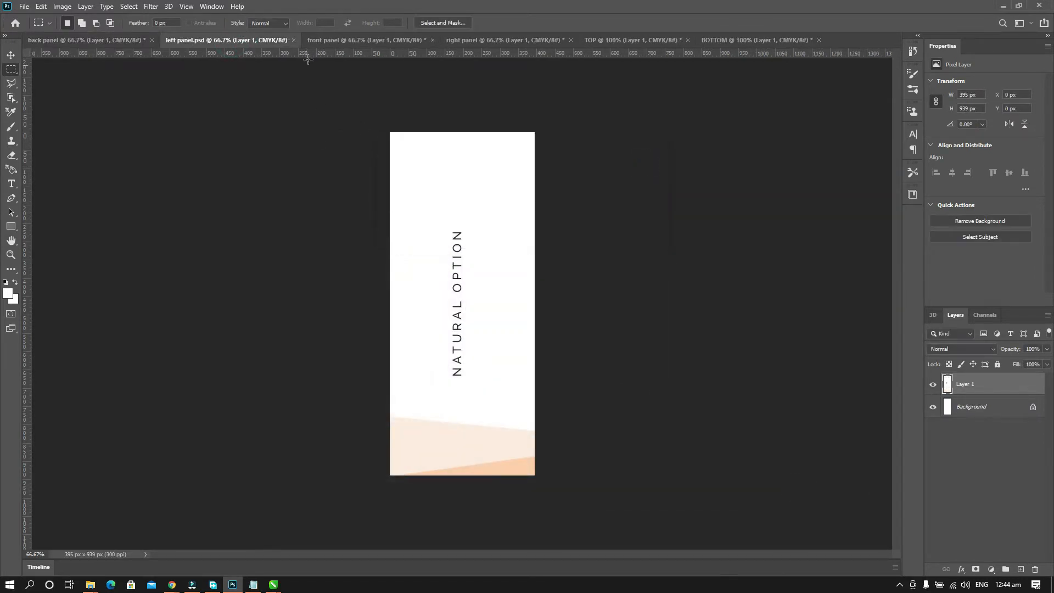
Save the front panel document as a Photoshop PSD file in the Kojic Soap Box folder with Maximize Compatibility.
{"action": "left_click", "coordinate": [365, 41]}
{"action": "key", "text": "ctrl+shift+s"}
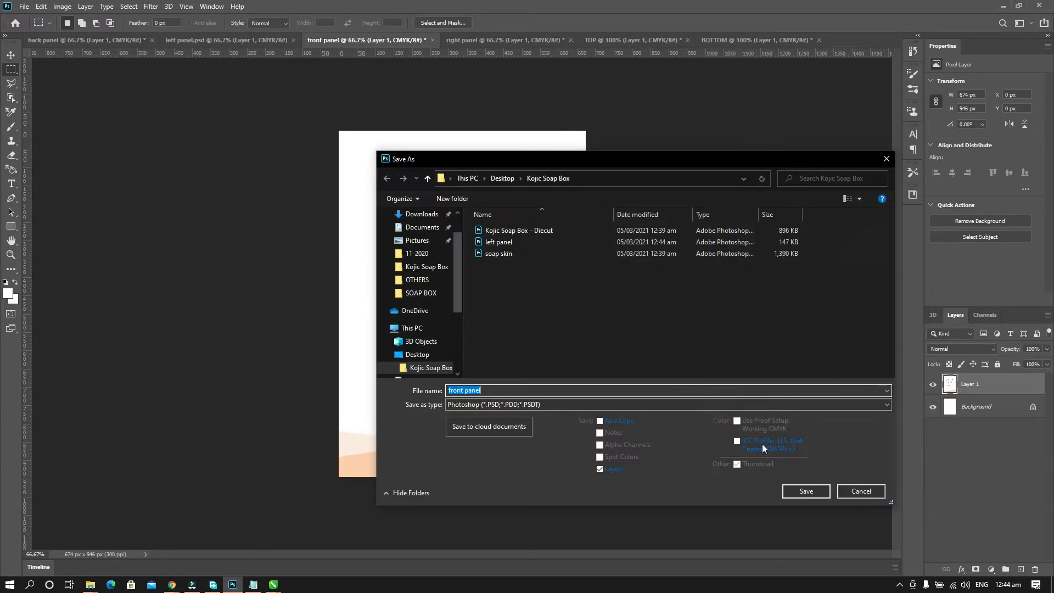
{"action": "left_click", "coordinate": [806, 492]}
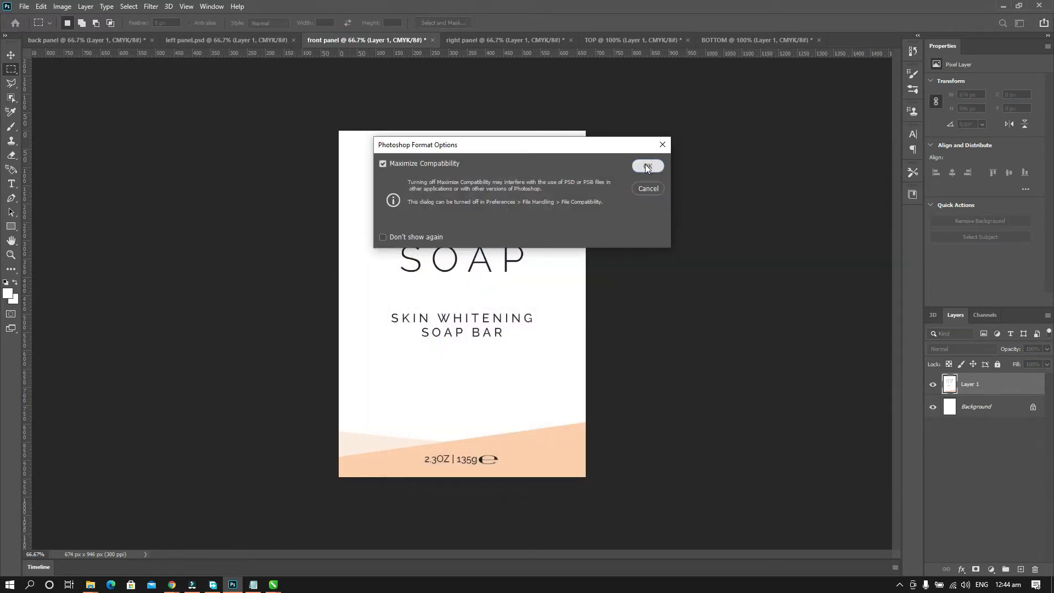
{"action": "left_click", "coordinate": [646, 166]}
Save the right panel document as a Photoshop PSD file with Maximize Compatibility.
{"action": "left_click", "coordinate": [501, 40]}
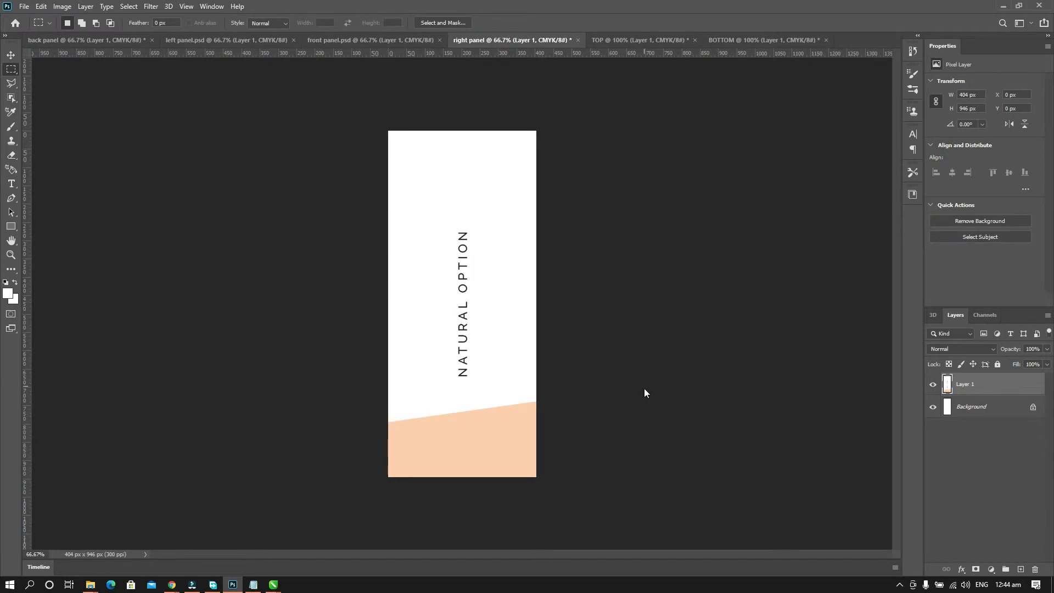
{"action": "key", "text": "ctrl+shift+s"}
{"action": "left_click", "coordinate": [806, 492]}
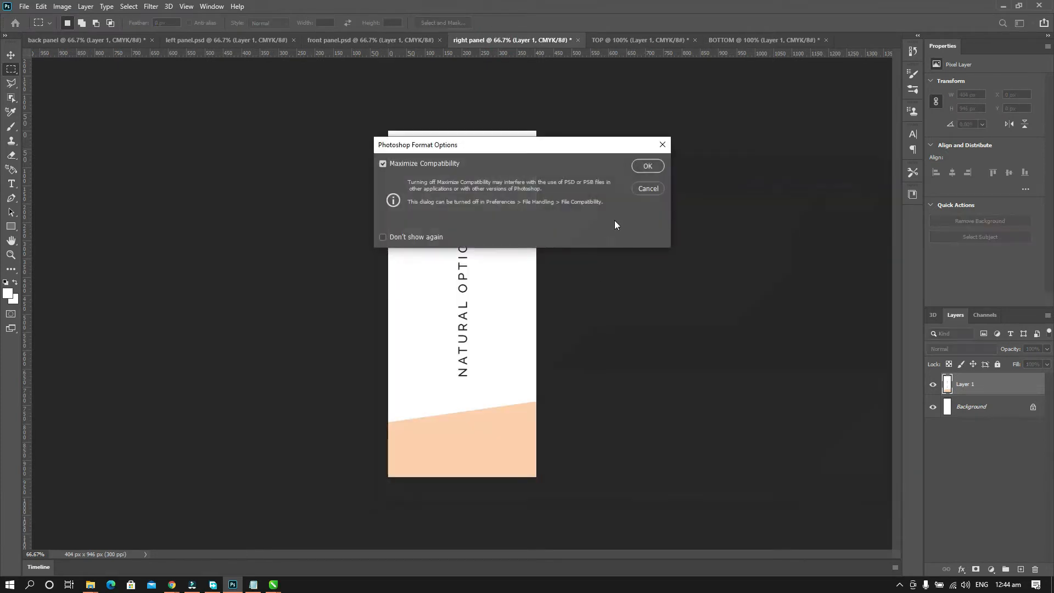
{"action": "left_click", "coordinate": [645, 166]}
Save the TOP document as a Photoshop PSD file in the Kojic Soap Box folder.
{"action": "left_click", "coordinate": [632, 41]}
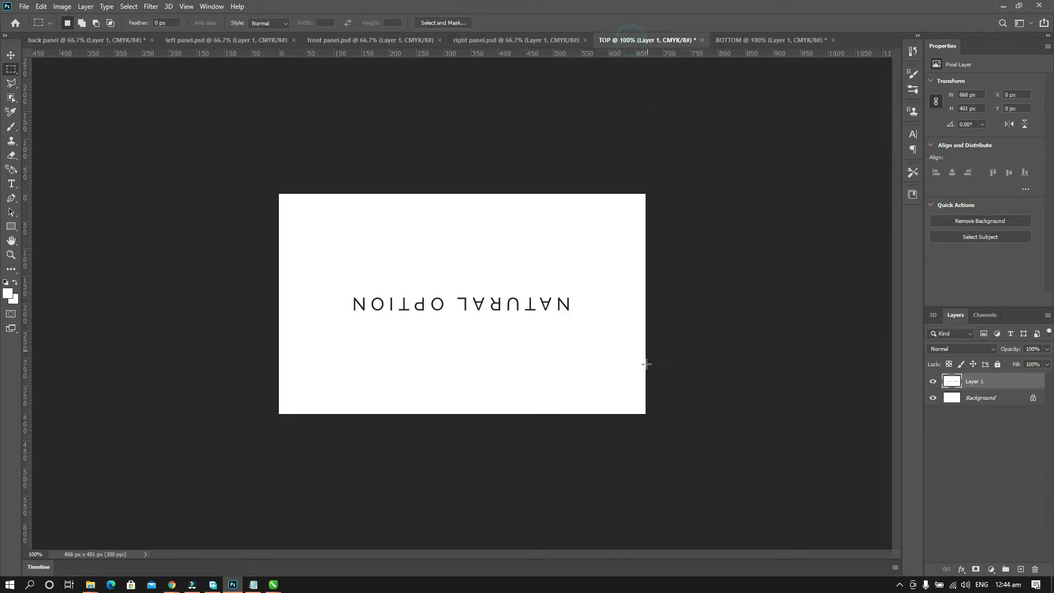
{"action": "key", "text": "ctrl+shift+s"}
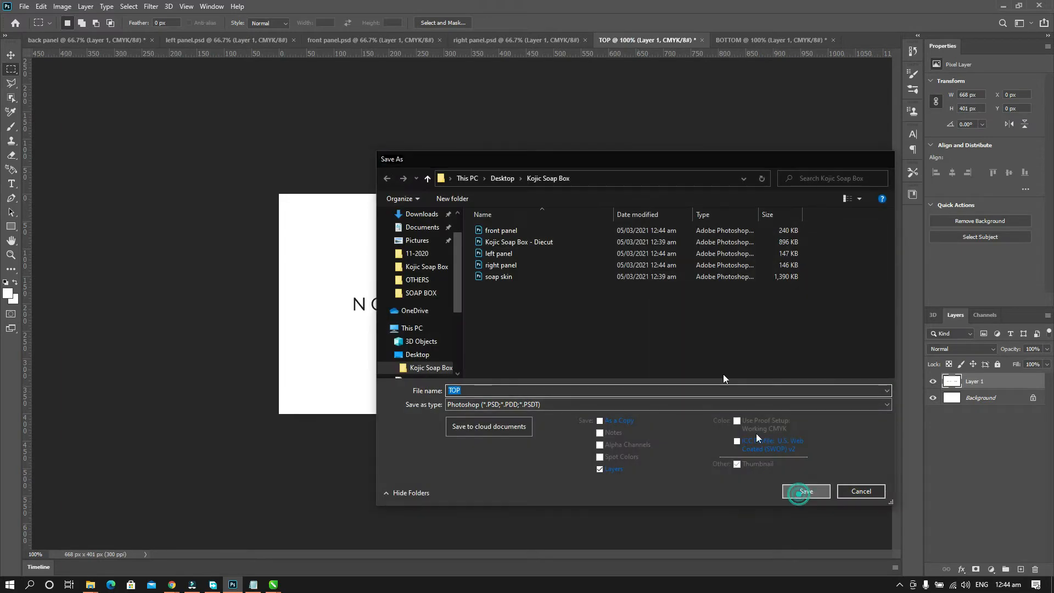
{"action": "left_click", "coordinate": [805, 491]}
{"action": "left_click", "coordinate": [647, 167]}
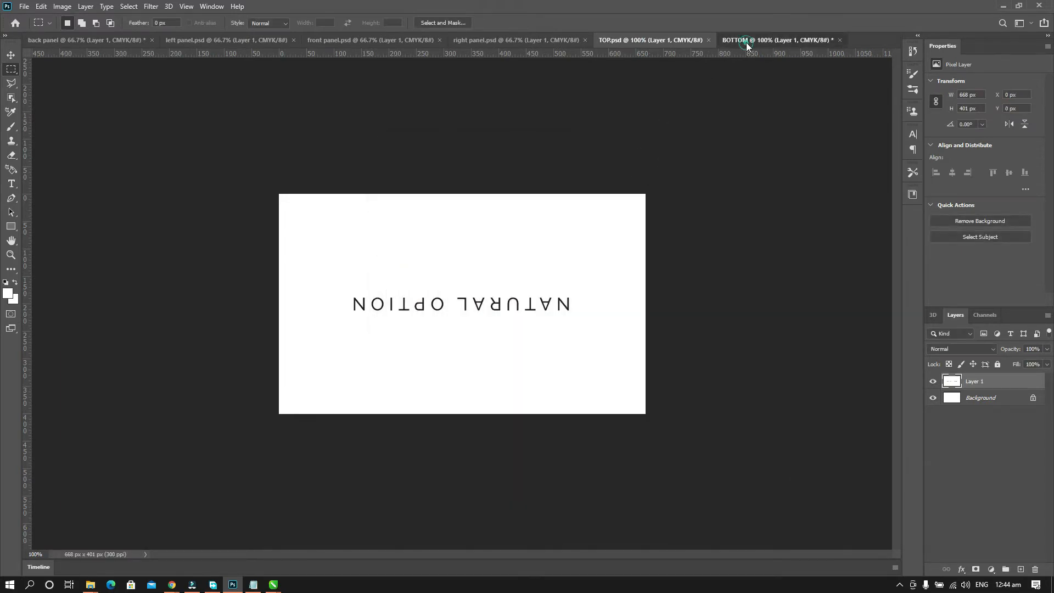
Save the BOTTOM document as a Photoshop PSD file in the Kojic Soap Box folder.
{"action": "left_click", "coordinate": [746, 42]}
{"action": "key", "text": "ctrl+shift+s"}
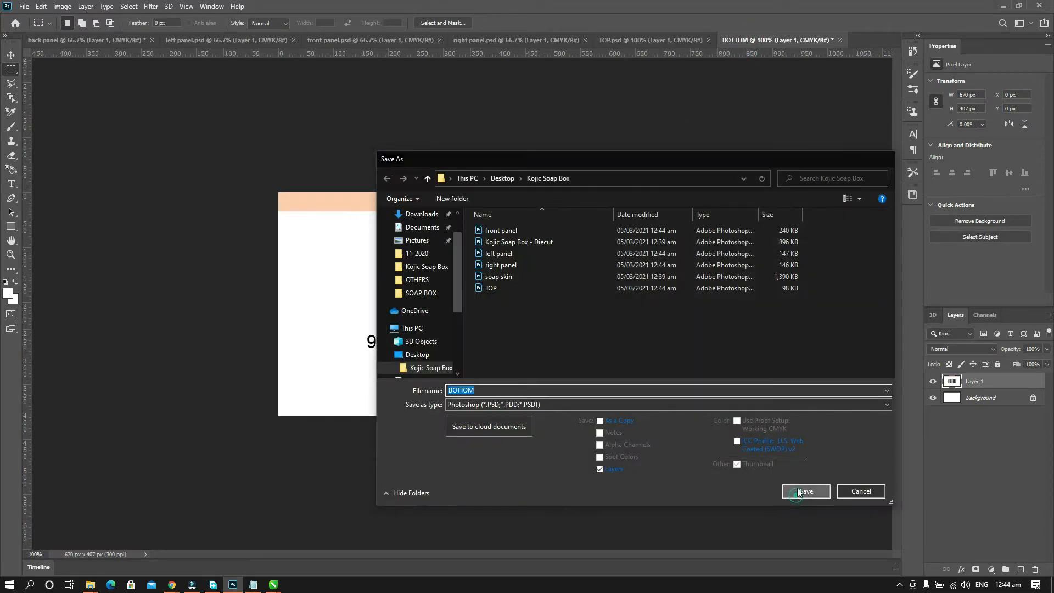
{"action": "left_click", "coordinate": [806, 492]}
{"action": "left_click", "coordinate": [648, 166]}
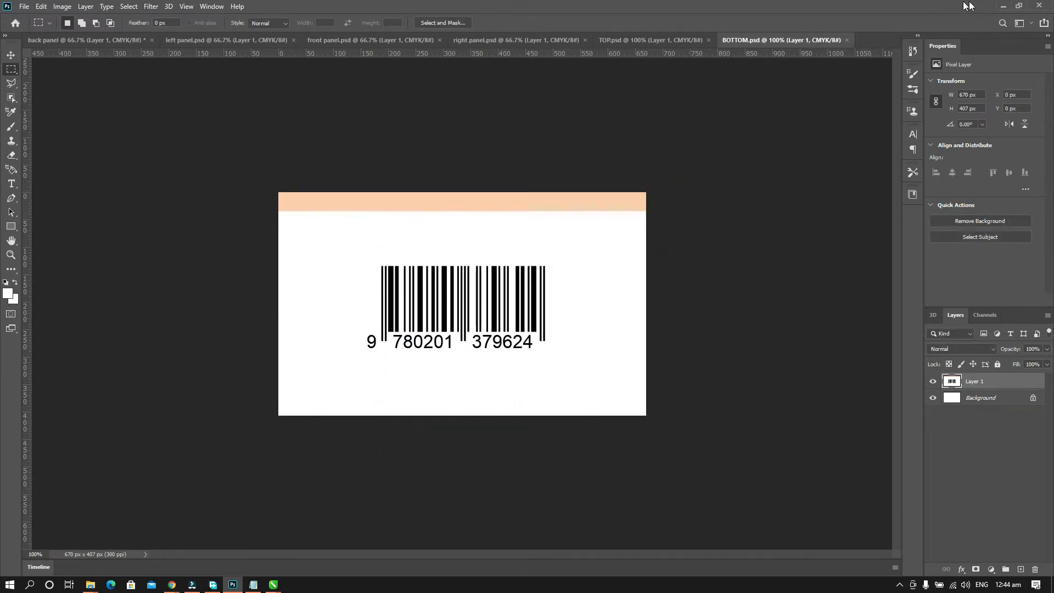
Switch to Adobe Dimension from the desktop and create a new blank scene.
{"action": "left_click", "coordinate": [1003, 6]}
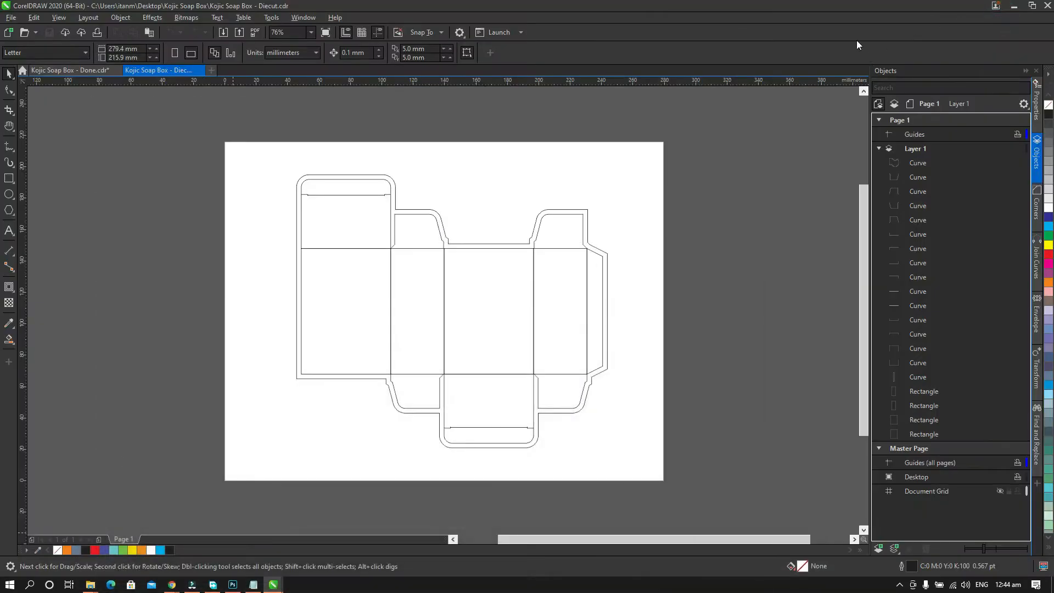
{"action": "key", "text": "super+d"}
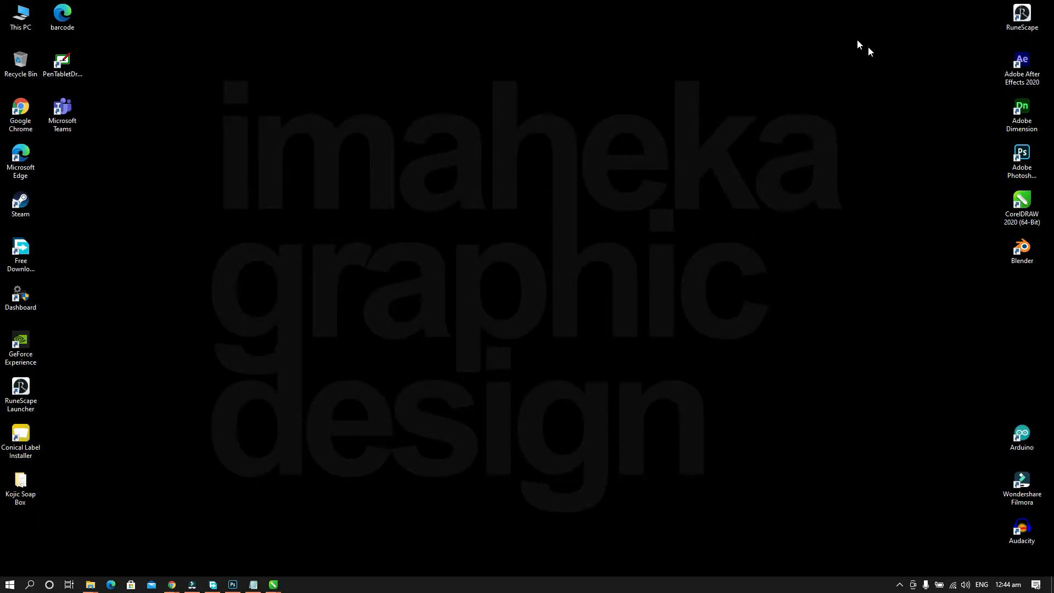
{"action": "double_click", "coordinate": [1022, 110]}
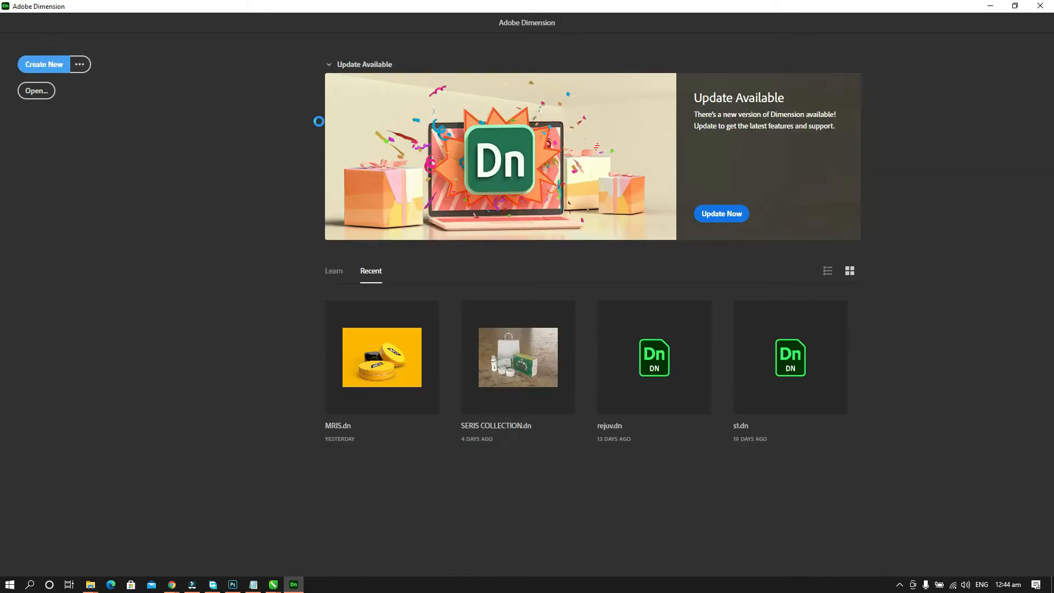
{"action": "left_click", "coordinate": [49, 63]}
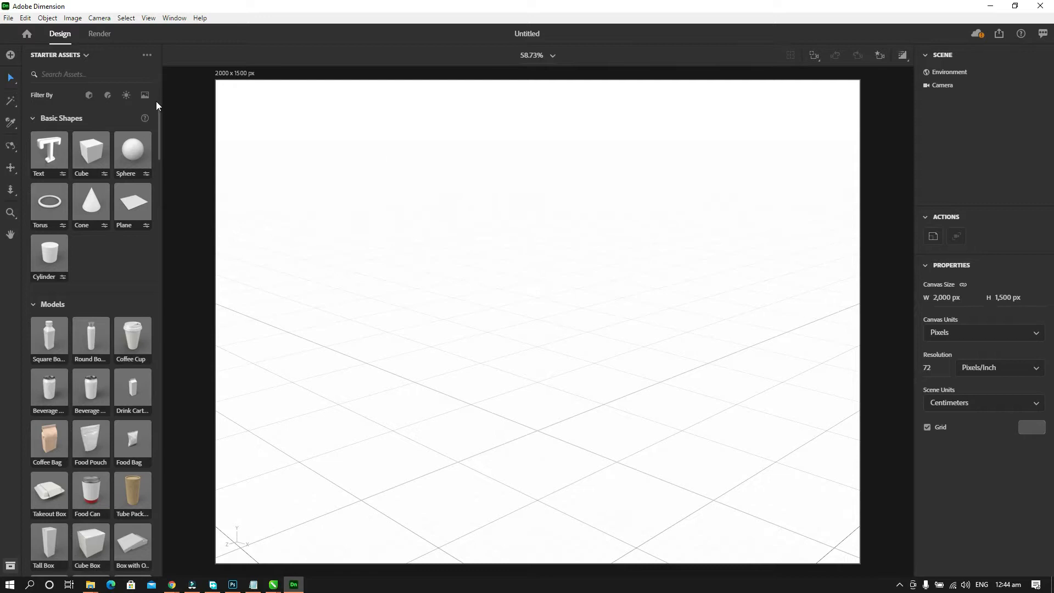
Browse the starter assets by materials, lights, images and models to find a suitable box model.
{"action": "left_click", "coordinate": [109, 98]}
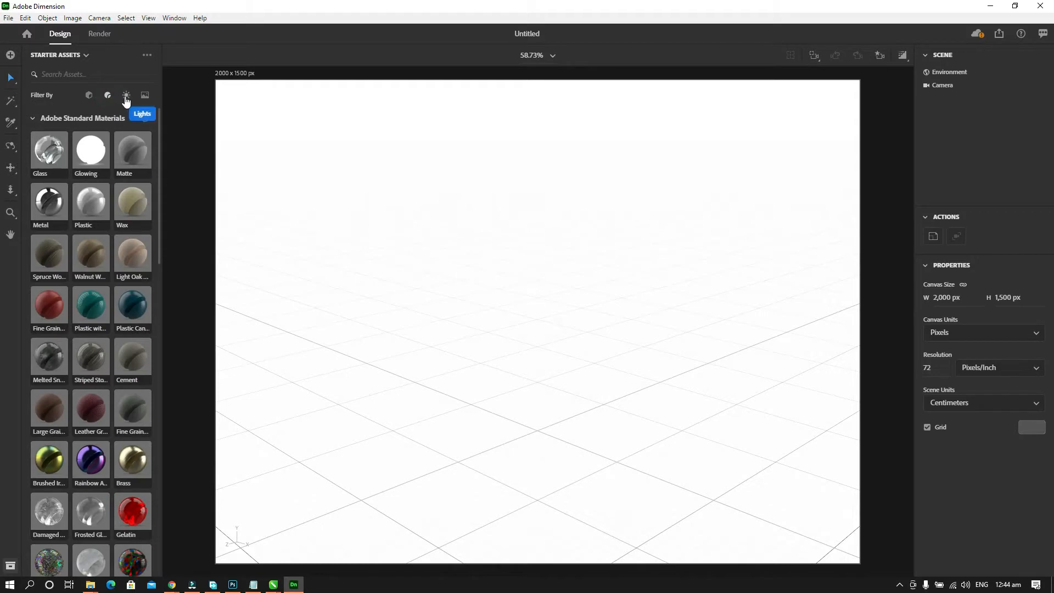
{"action": "left_click", "coordinate": [126, 97]}
{"action": "left_click", "coordinate": [145, 99]}
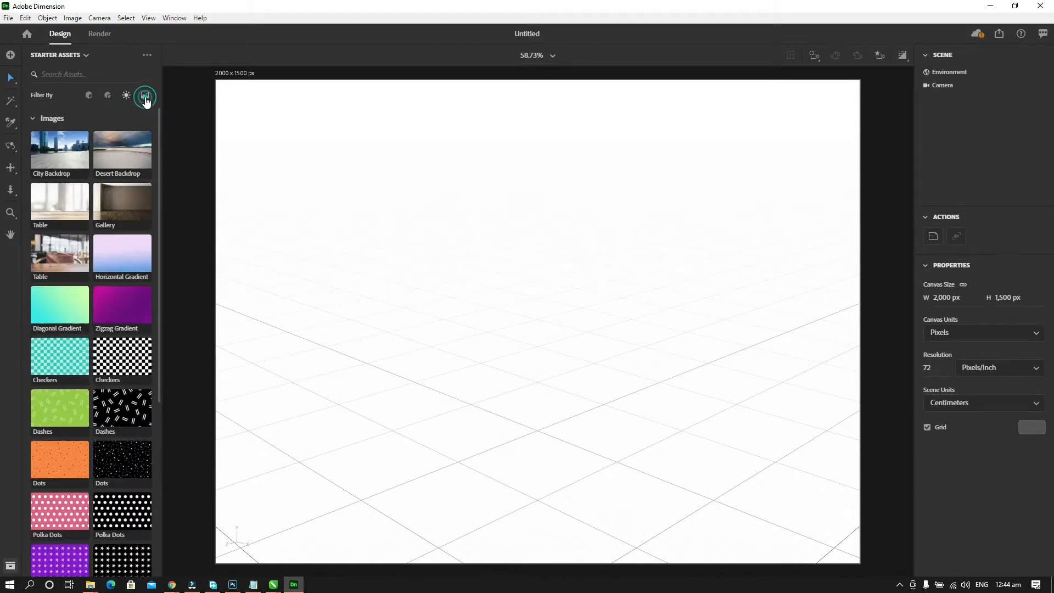
{"action": "left_click", "coordinate": [89, 98]}
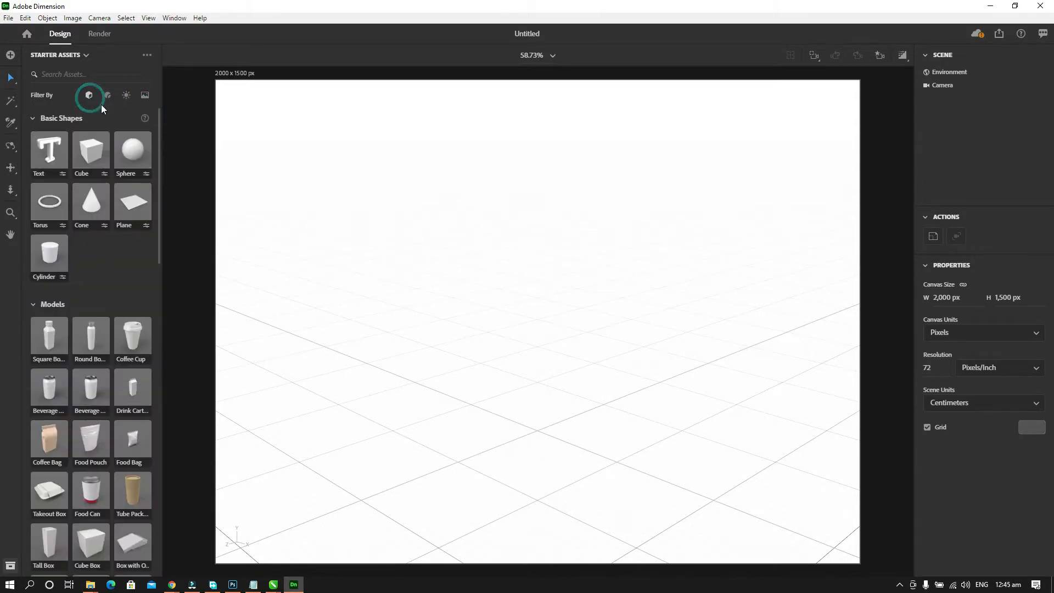
{"action": "scroll", "coordinate": [112, 318], "scroll_direction": "down", "scroll_amount": 15}
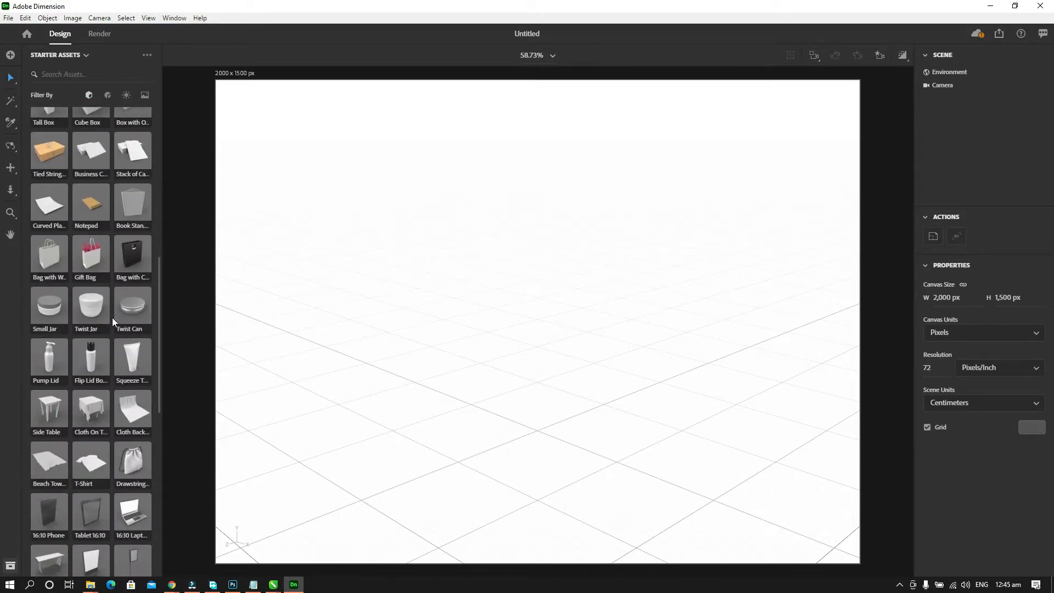
{"action": "scroll", "coordinate": [112, 318], "scroll_direction": "up", "scroll_amount": 15}
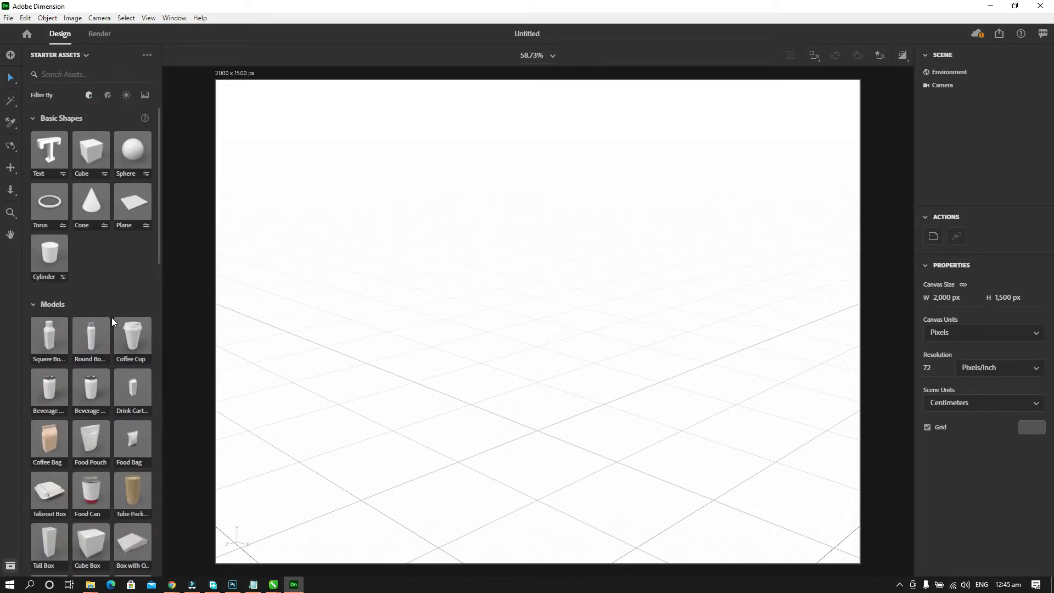
{"action": "scroll", "coordinate": [111, 317], "scroll_direction": "down", "scroll_amount": 5}
{"action": "scroll", "coordinate": [111, 317], "scroll_direction": "down", "scroll_amount": 4}
{"action": "scroll", "coordinate": [111, 317], "scroll_direction": "up", "scroll_amount": 15}
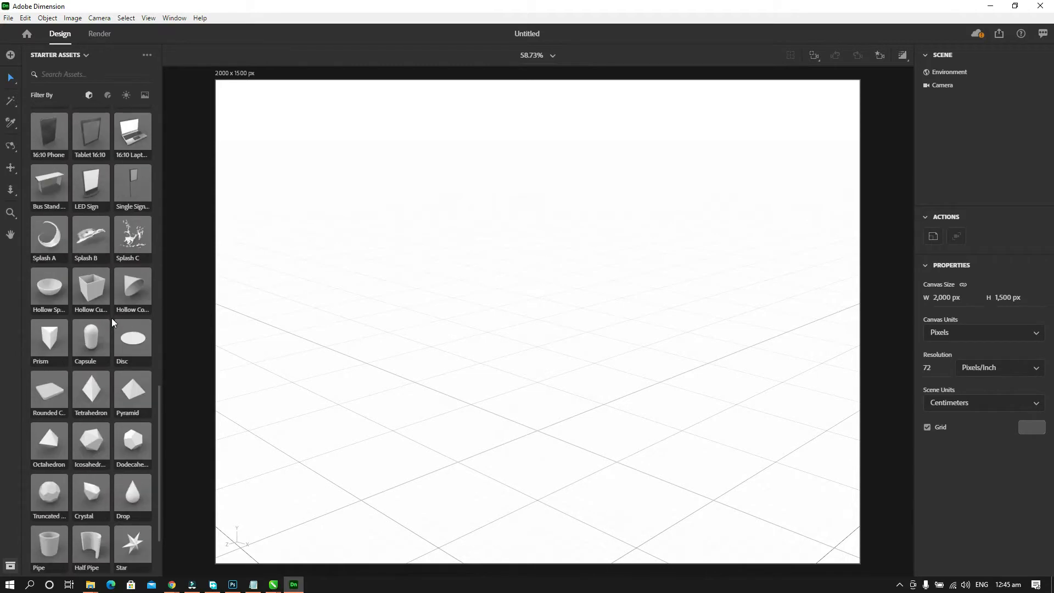
{"action": "scroll", "coordinate": [111, 318], "scroll_direction": "up", "scroll_amount": 3}
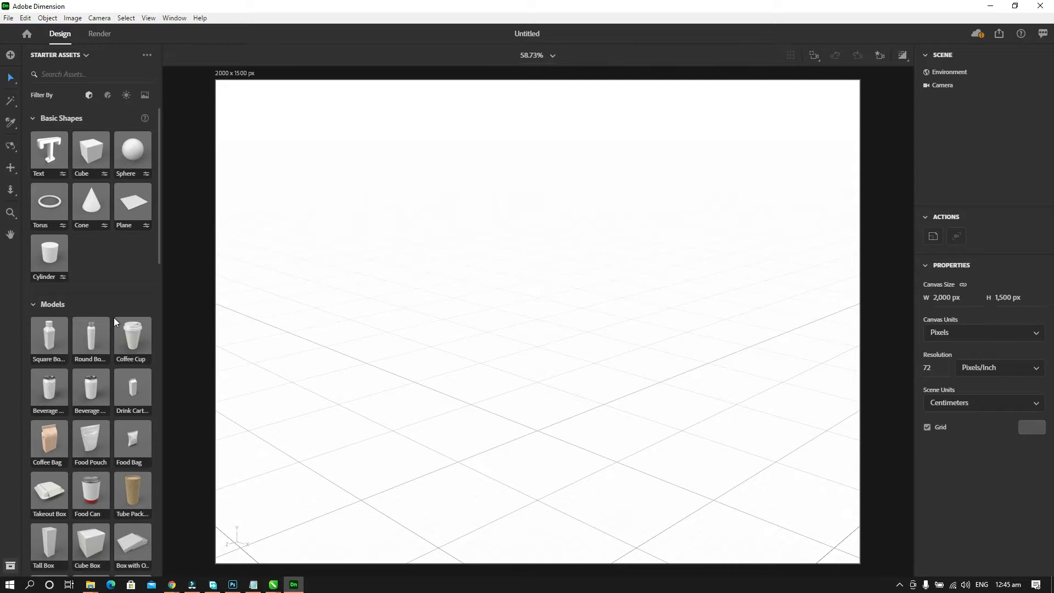
Place the Cube Box model on the ground plane near the middle of the canvas.
{"action": "scroll", "coordinate": [125, 302], "scroll_direction": "down", "scroll_amount": 4}
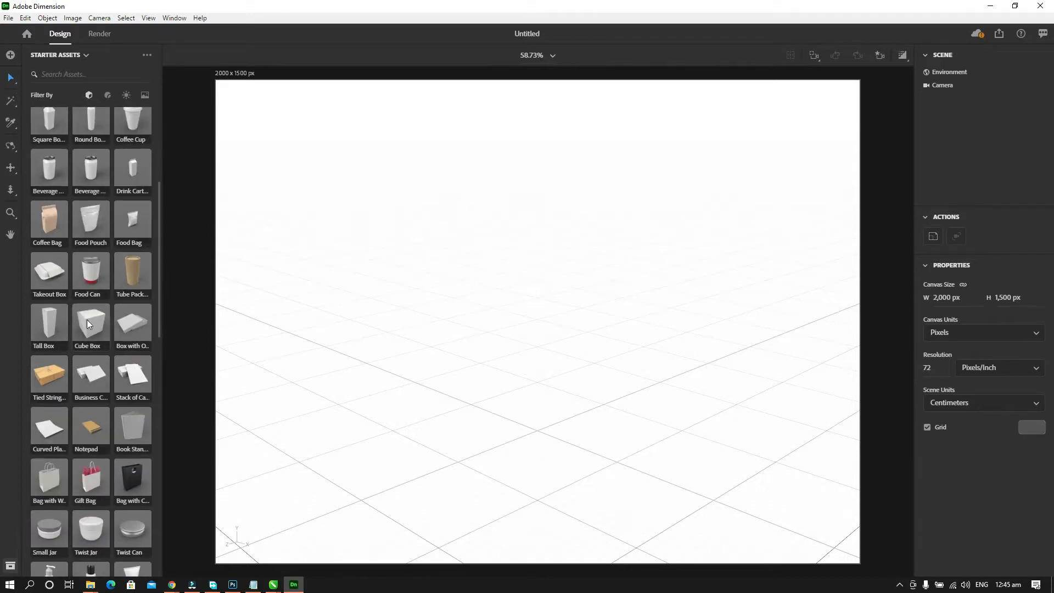
{"action": "left_click_drag", "start_coordinate": [91, 325], "coordinate": [516, 420]}
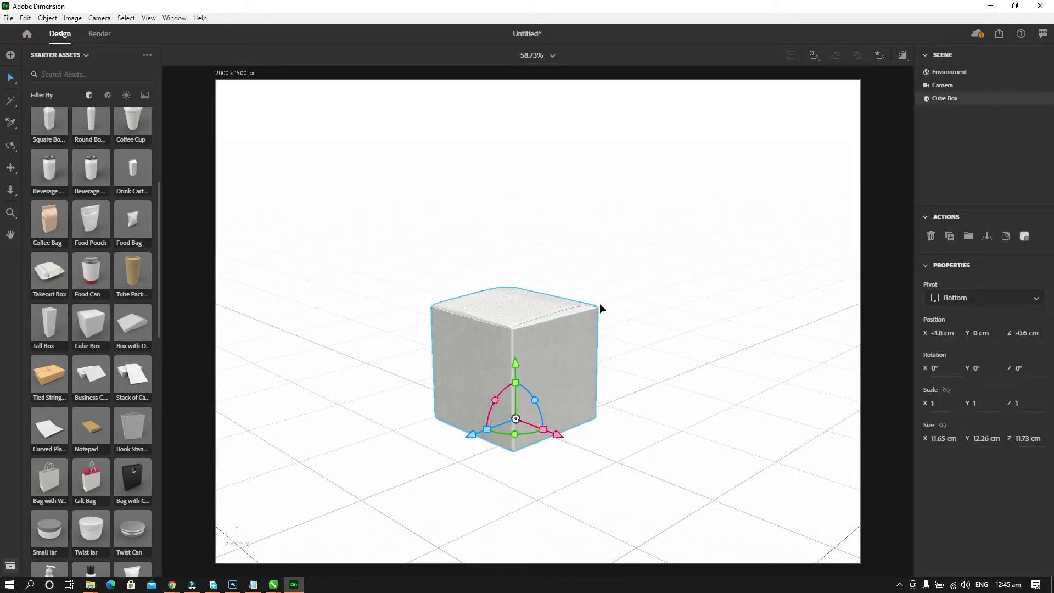
{"action": "left_click", "coordinate": [647, 290]}
Resize the cube box freehand into a tall, narrow shape of about 7.11 × 15.91 × 7.31 cm.
{"action": "left_click", "coordinate": [532, 344]}
{"action": "left_click_drag", "start_coordinate": [980, 437], "coordinate": [921, 435]}
{"action": "left_click_drag", "start_coordinate": [1021, 435], "coordinate": [1043, 435]}
{"action": "left_click", "coordinate": [615, 303]}
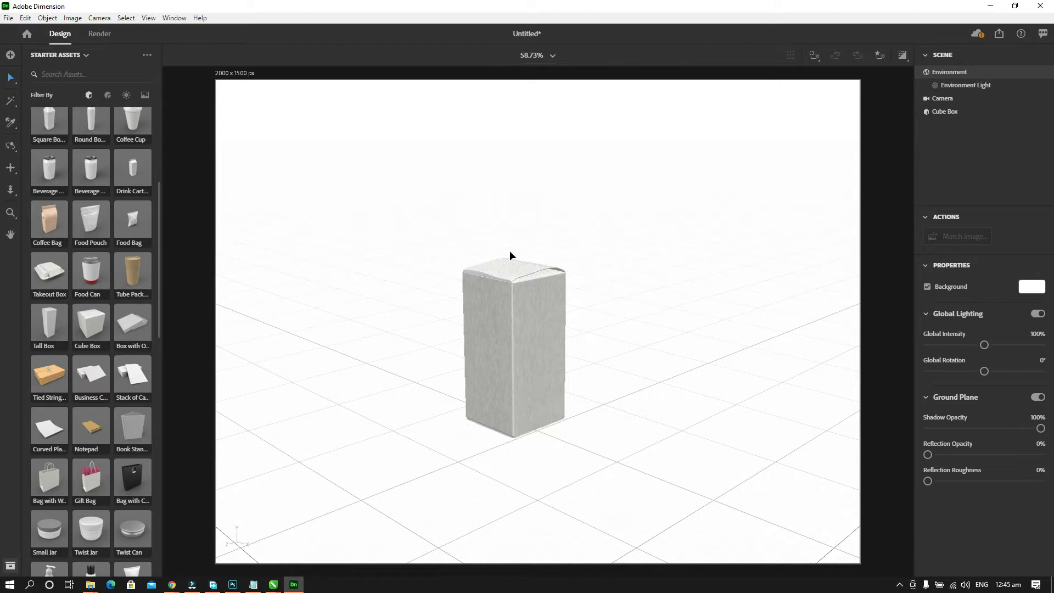
{"action": "left_click", "coordinate": [520, 325]}
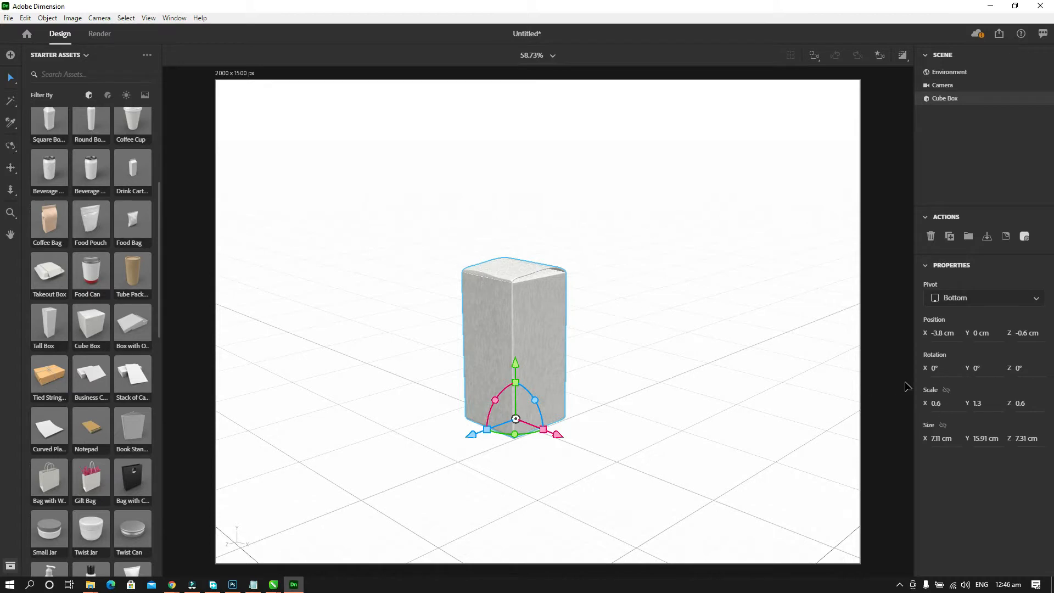
Switch to the Kojic Soap Box - Diecut document in CorelDRAW to check the die-cut outline's size, and return to Dimension.
{"action": "left_click", "coordinate": [274, 585]}
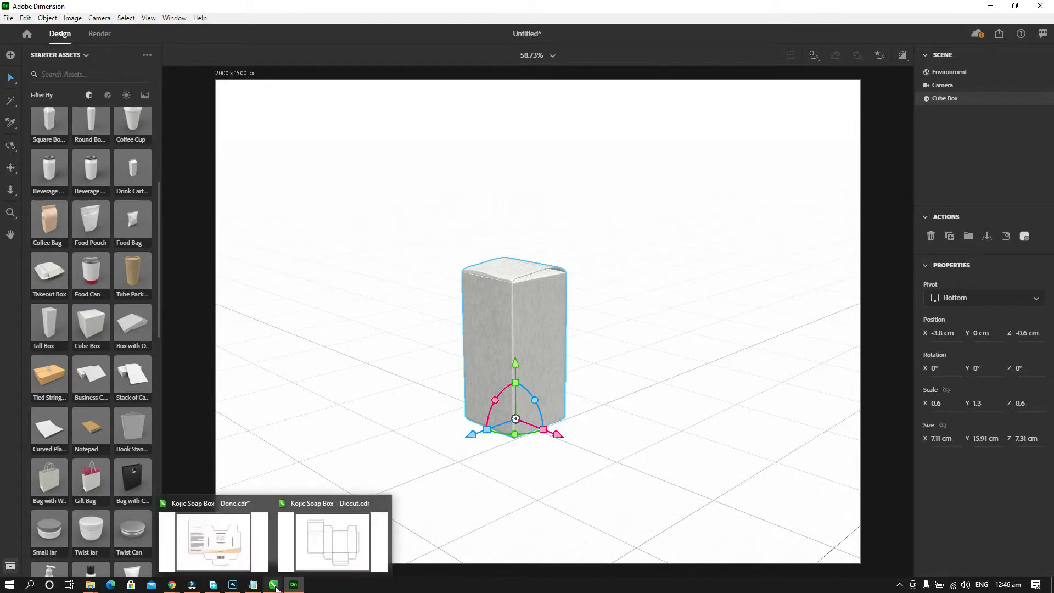
{"action": "left_click", "coordinate": [315, 546]}
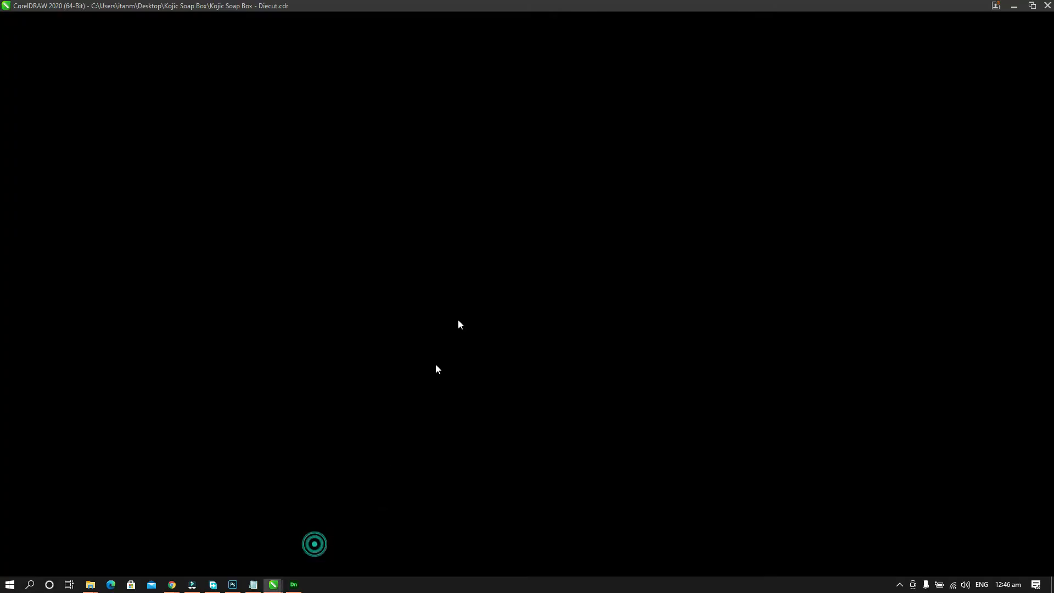
{"action": "left_click", "coordinate": [487, 297]}
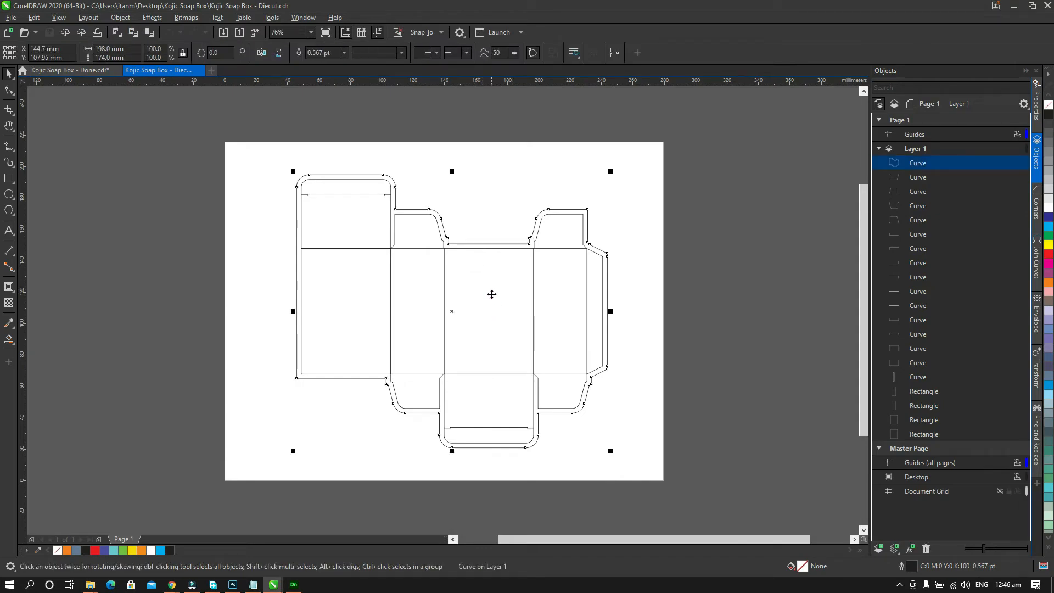
{"action": "left_click", "coordinate": [503, 187]}
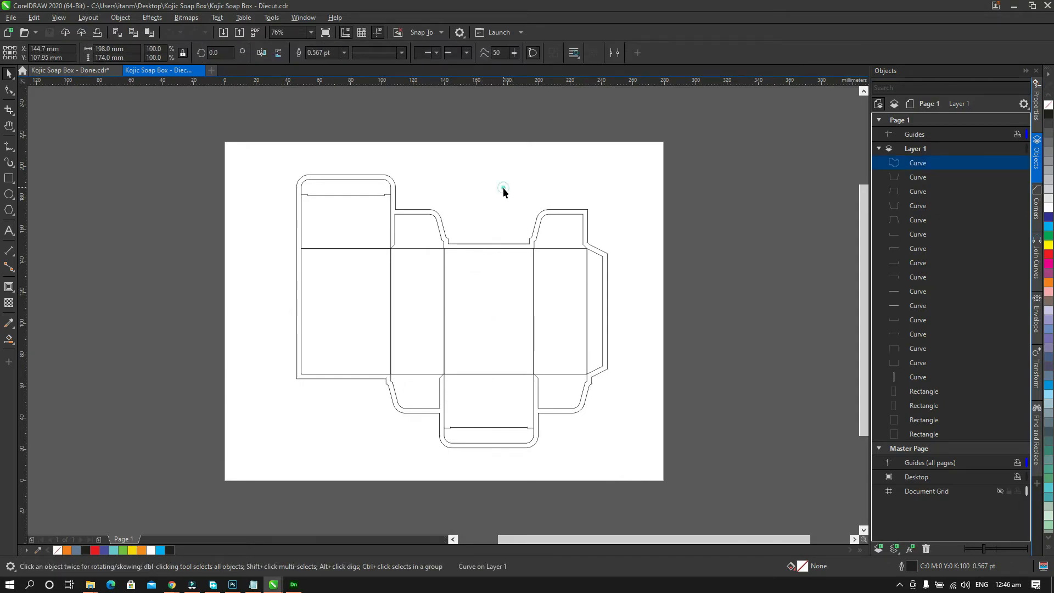
{"action": "left_click", "coordinate": [293, 581]}
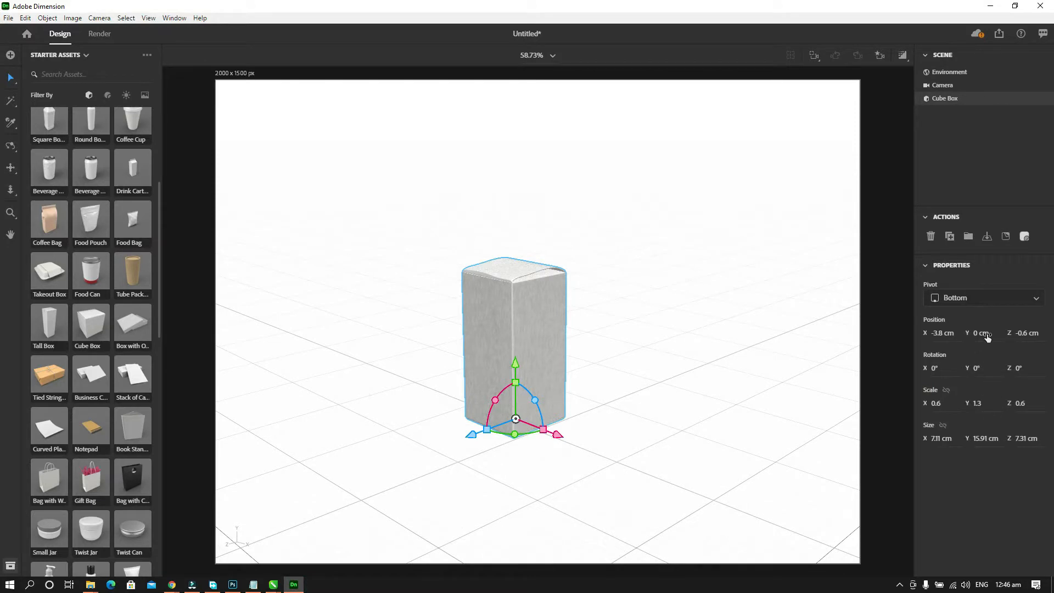
Switch to the Diecut document in CorelDRAW and set its drawing units to centimeters.
{"action": "mouse_move", "coordinate": [273, 584]}
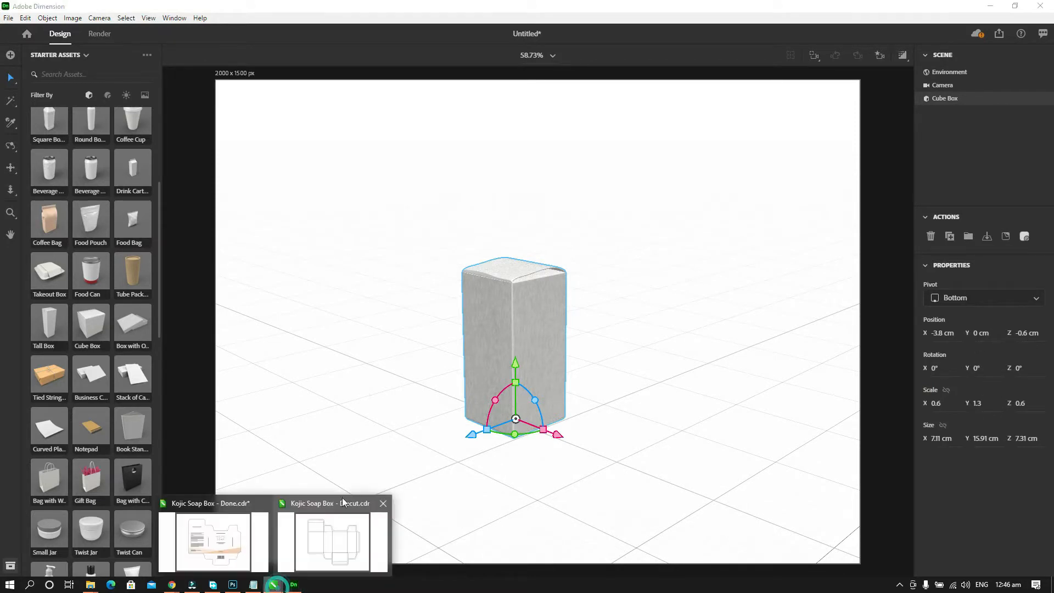
{"action": "left_click", "coordinate": [354, 516]}
{"action": "left_click", "coordinate": [309, 52]}
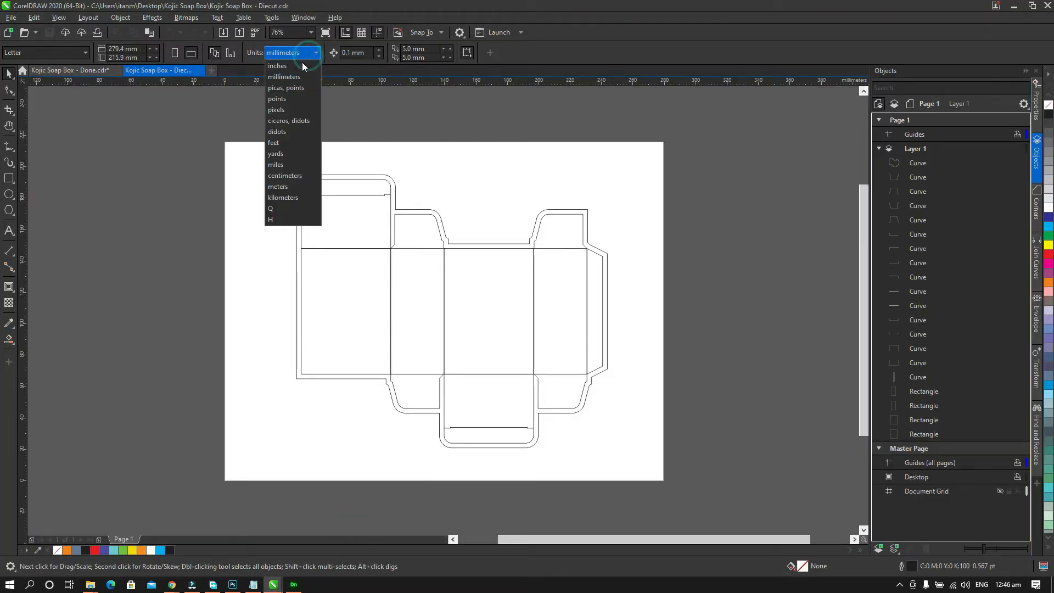
{"action": "left_click", "coordinate": [294, 176]}
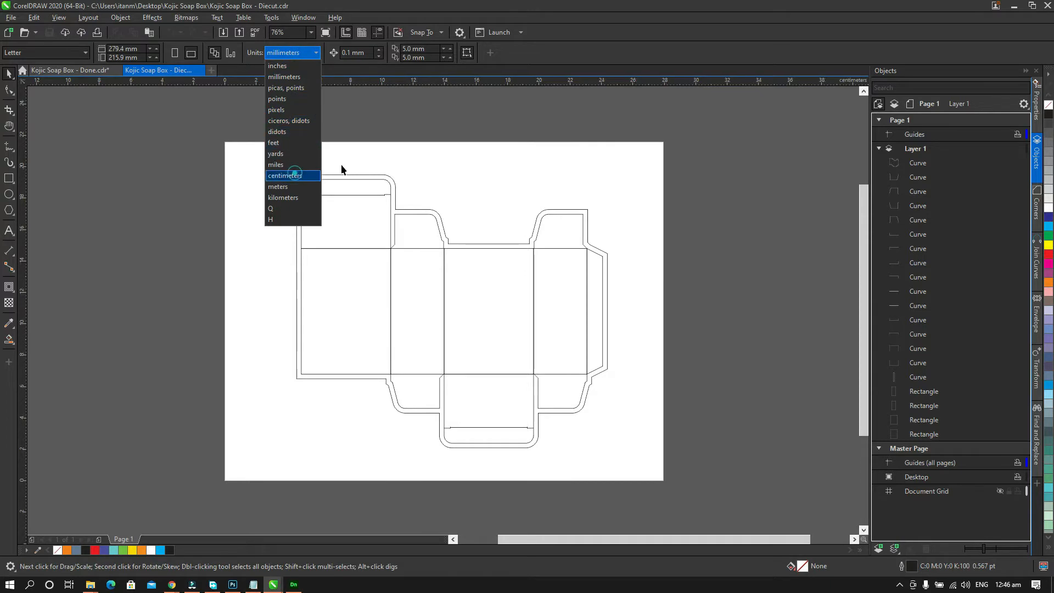
{"action": "left_click", "coordinate": [457, 164]}
Select the wide central panel rectangle of the die-cut and read its width and height.
{"action": "left_click", "coordinate": [469, 296]}
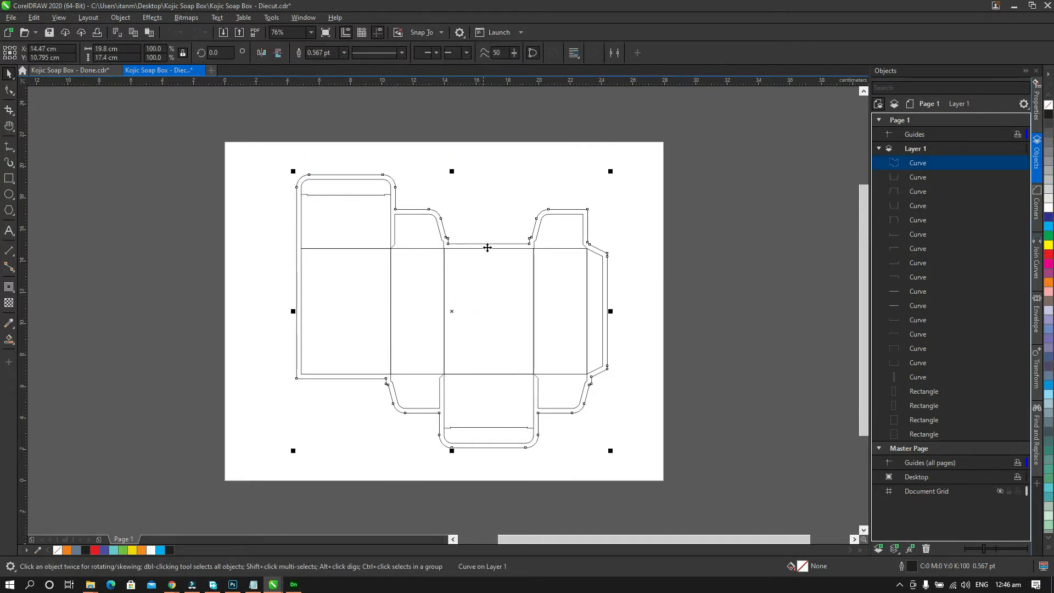
{"action": "left_click", "coordinate": [491, 218]}
{"action": "left_click", "coordinate": [483, 260]}
{"action": "left_click", "coordinate": [490, 236]}
{"action": "left_click", "coordinate": [488, 248]}
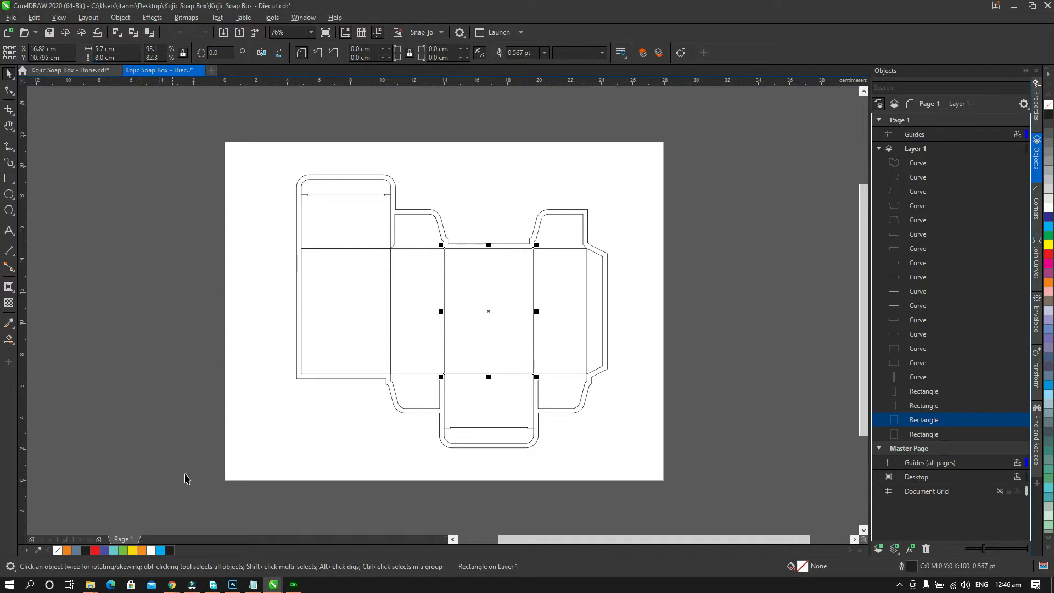
{"action": "left_click", "coordinate": [293, 586]}
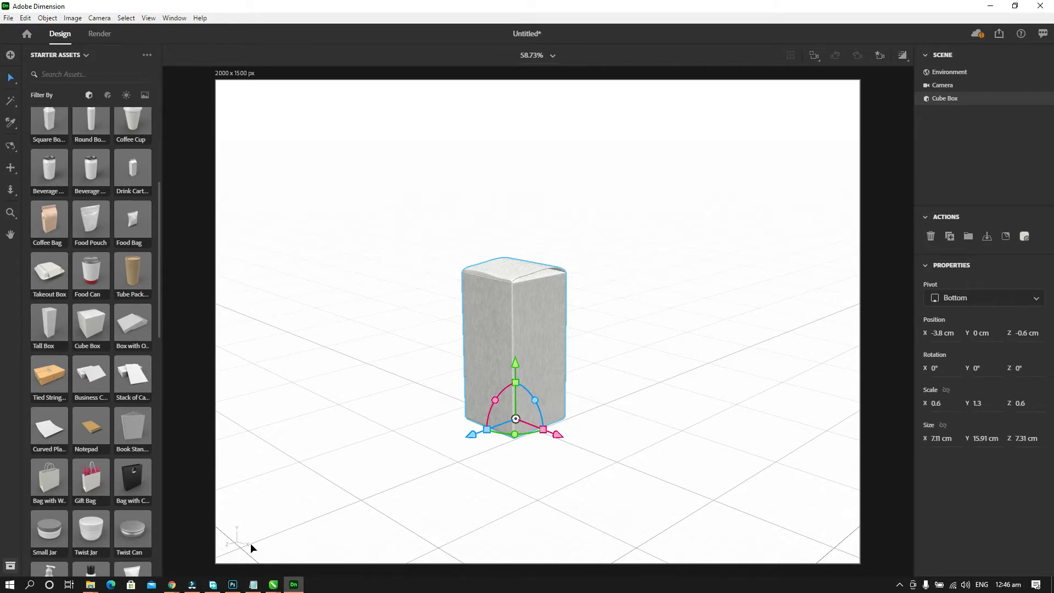
{"action": "left_click", "coordinate": [273, 585]}
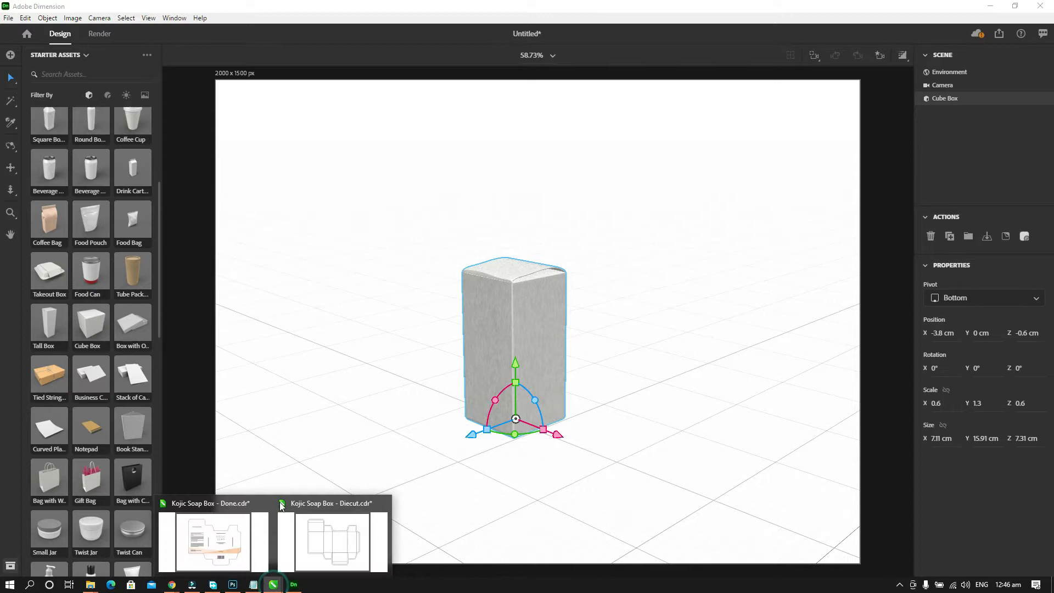
{"action": "left_click", "coordinate": [324, 535]}
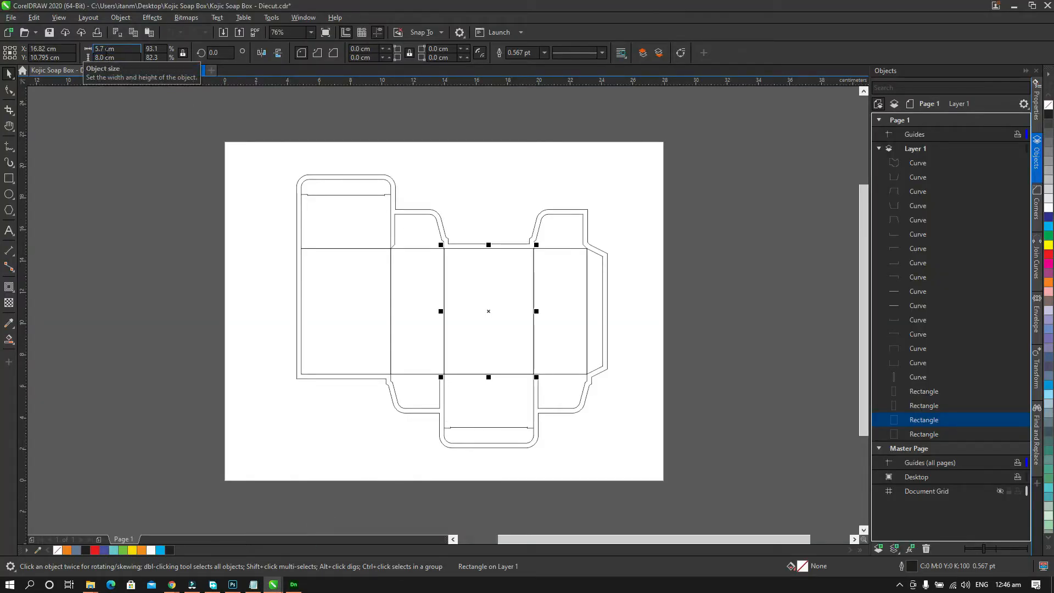
Switch to Dimension and set the cube box's Y size to 8 cm.
{"action": "left_click", "coordinate": [294, 585]}
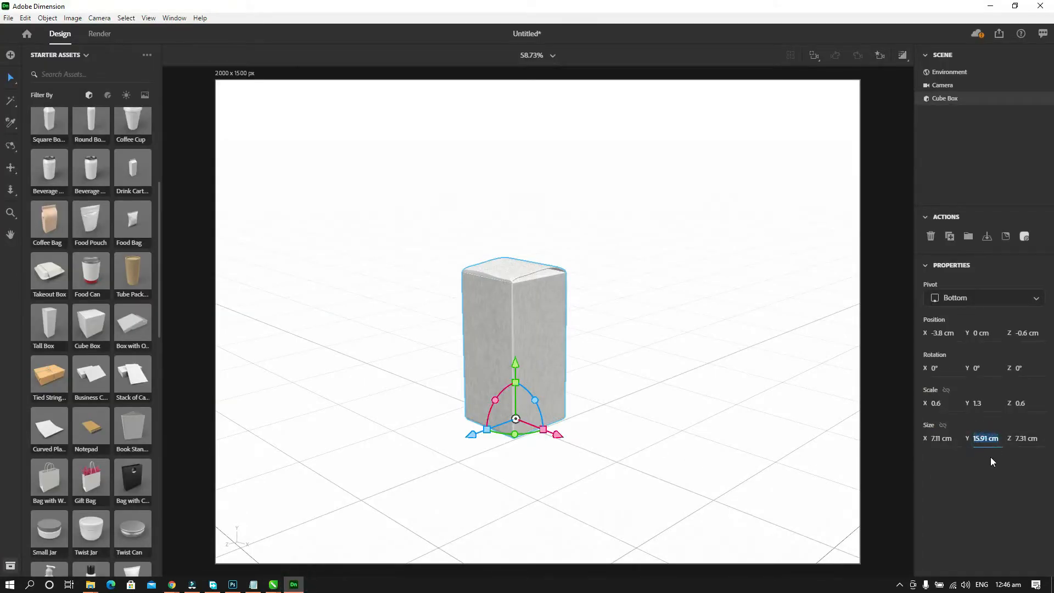
{"action": "type", "text": "8"}
{"action": "key", "text": "Return"}
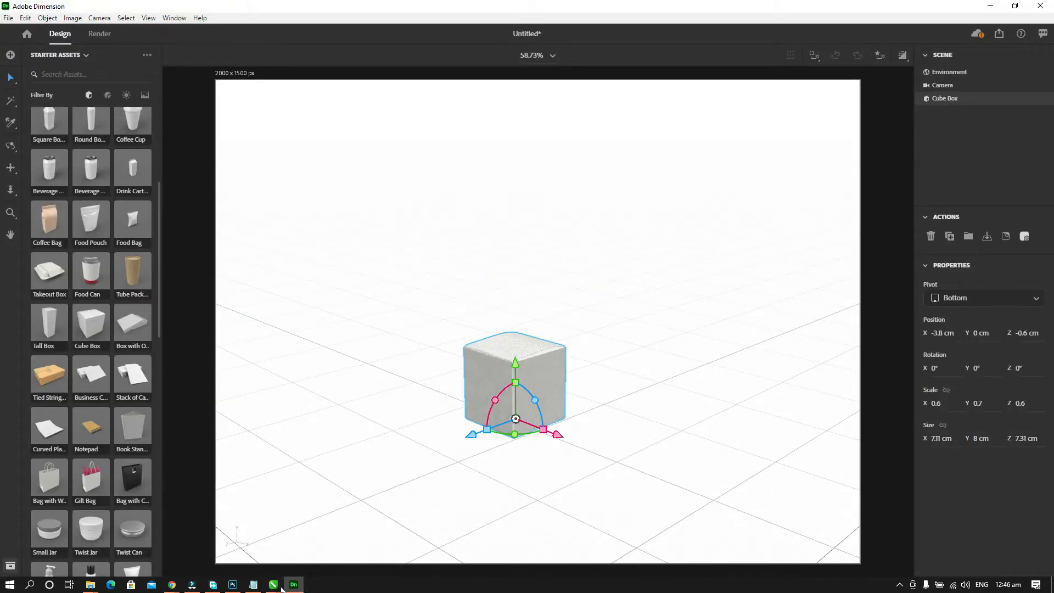
Recheck the central panel's width in CorelDRAW and set the cube box's Z size to 5.7 cm in Dimension.
{"action": "mouse_move", "coordinate": [275, 584]}
{"action": "left_click", "coordinate": [308, 563]}
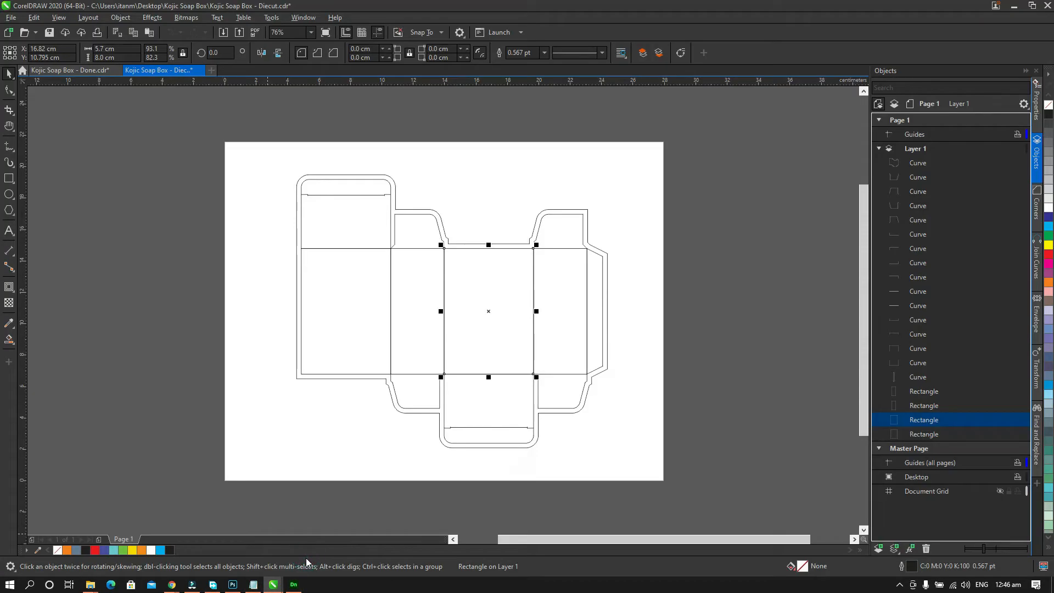
{"action": "left_click", "coordinate": [297, 588]}
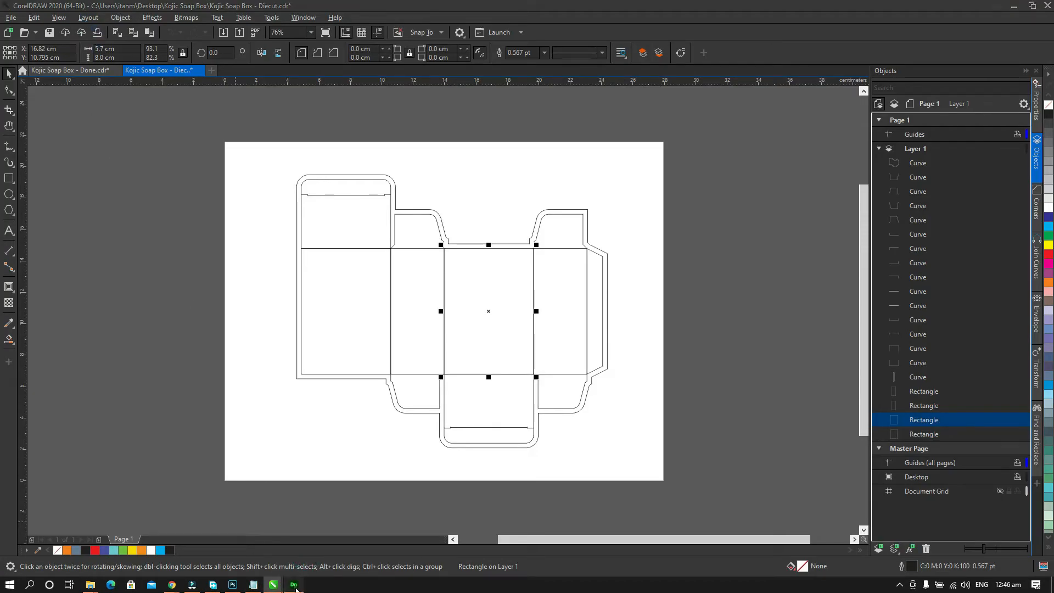
{"action": "left_click", "coordinate": [1023, 443]}
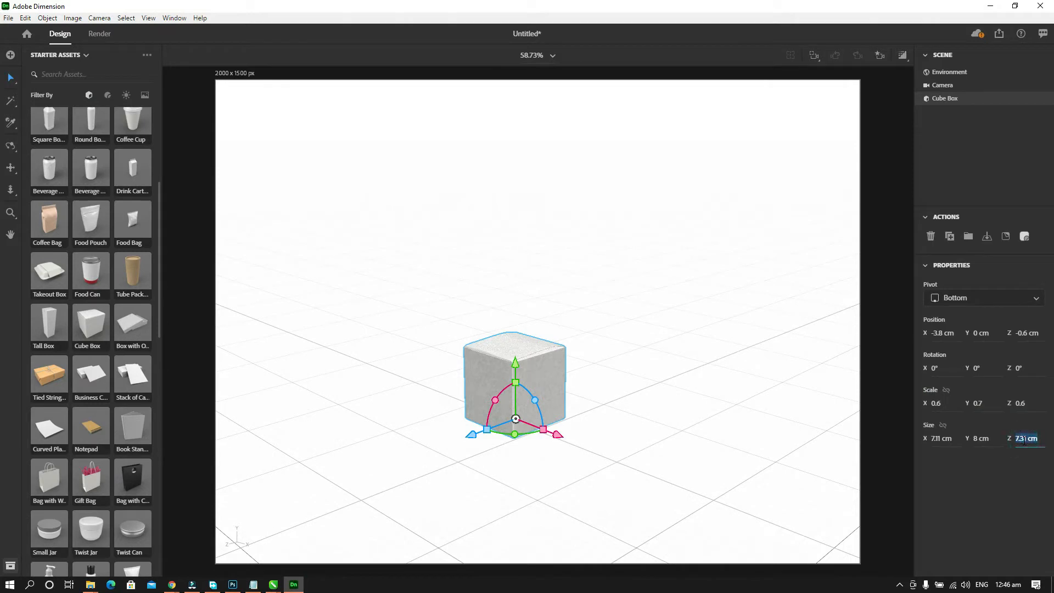
{"action": "type", "text": "5.7"}
{"action": "key", "text": "Return"}
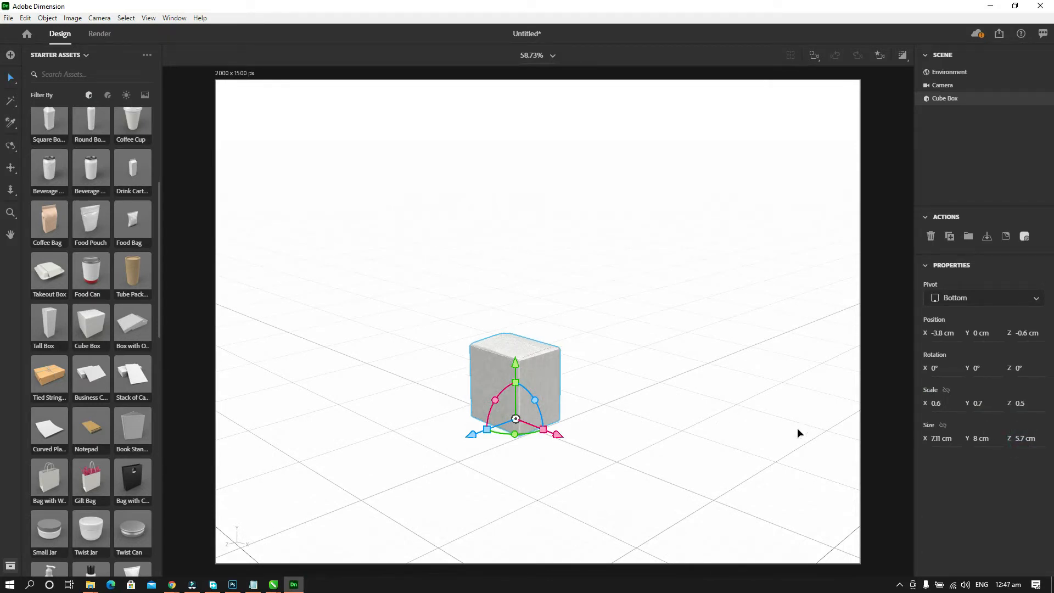
Set the cube box's X size to 5.7 cm.
{"action": "left_click", "coordinate": [943, 438]}
{"action": "type", "text": "5.7"}
{"action": "key", "text": "Return"}
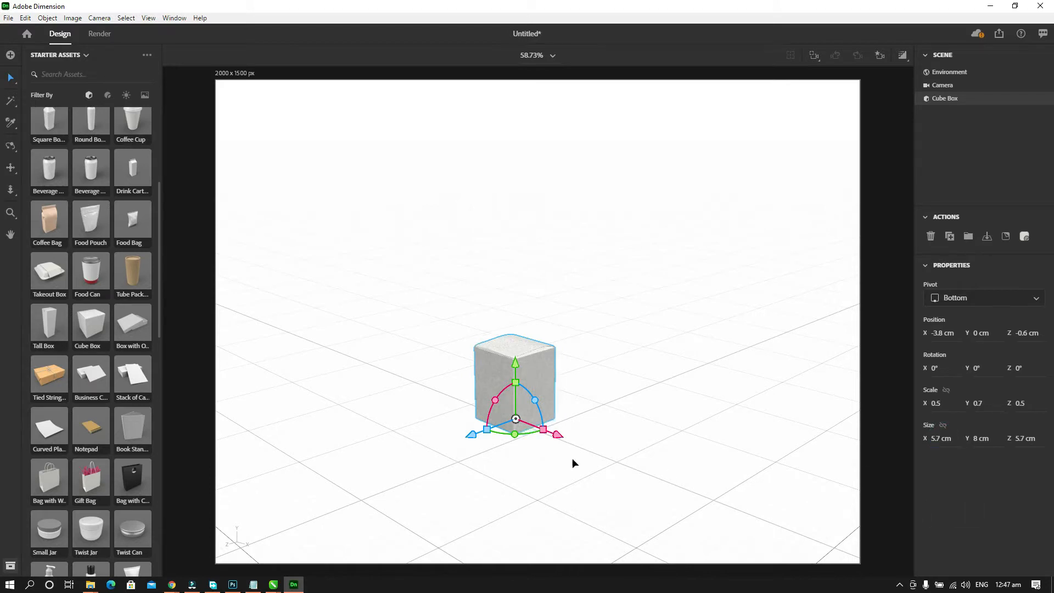
Switch to CorelDRAW and select the narrow side panel adjoining the central panel to read its width.
{"action": "key", "text": "alt+Tab"}
{"action": "left_click", "coordinate": [546, 285]}
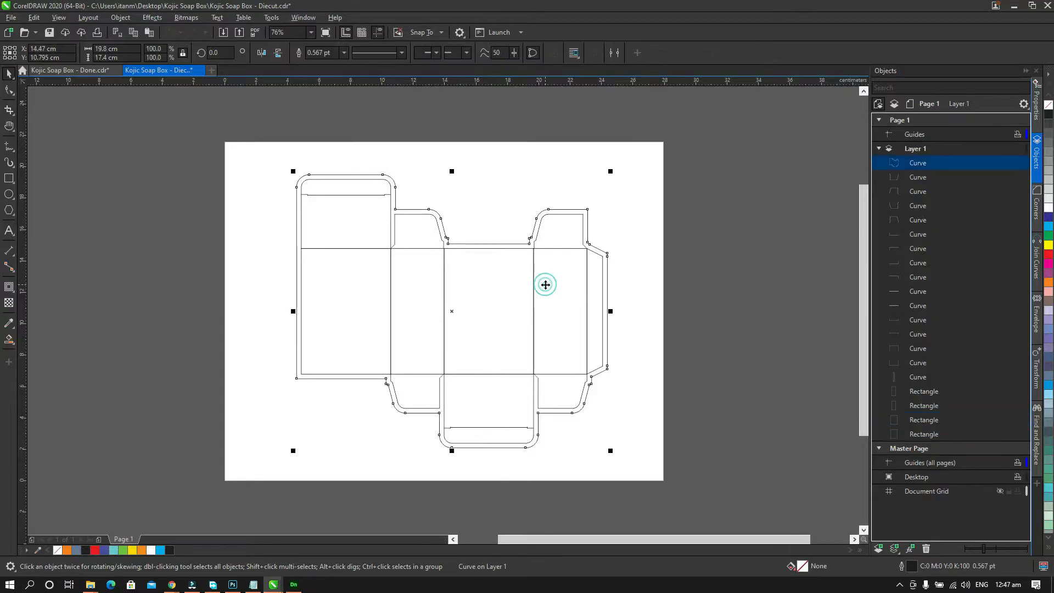
{"action": "left_click", "coordinate": [440, 280]}
{"action": "left_click", "coordinate": [440, 280]}
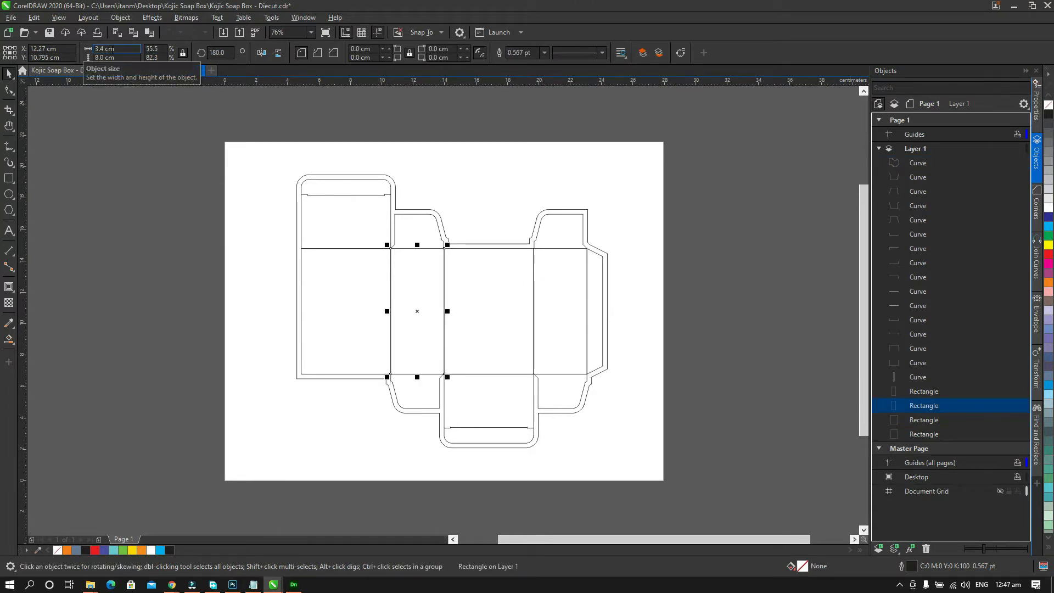
Switch to Dimension and set the cube box's Z size to 3.4 cm.
{"action": "key", "text": "alt+Tab"}
{"action": "left_click_drag", "start_coordinate": [1020, 438], "coordinate": [1023, 436]}
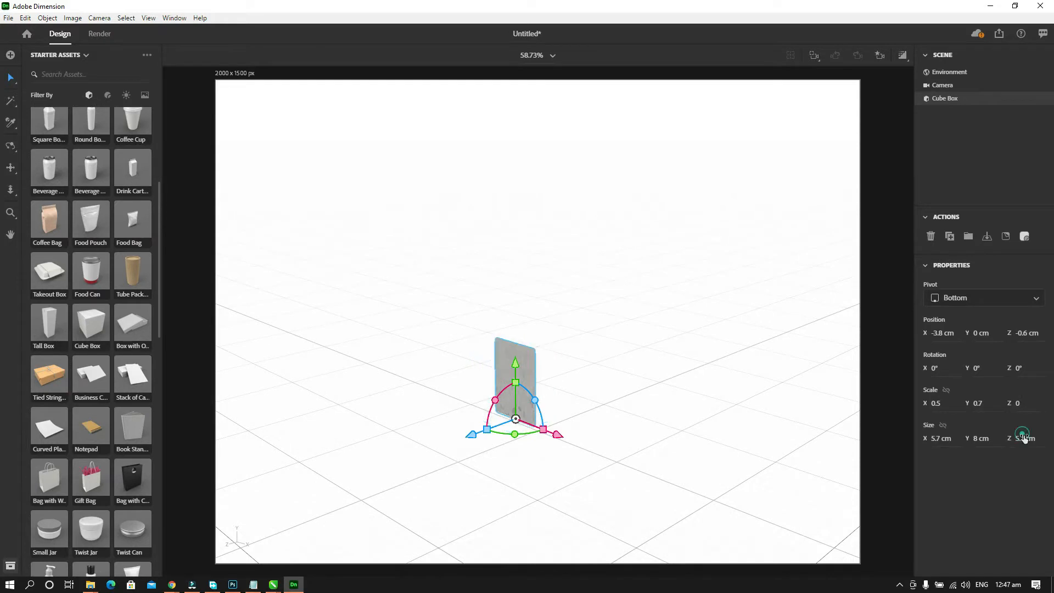
{"action": "left_click", "coordinate": [1026, 439]}
{"action": "type", "text": "3.4"}
{"action": "key", "text": "Return"}
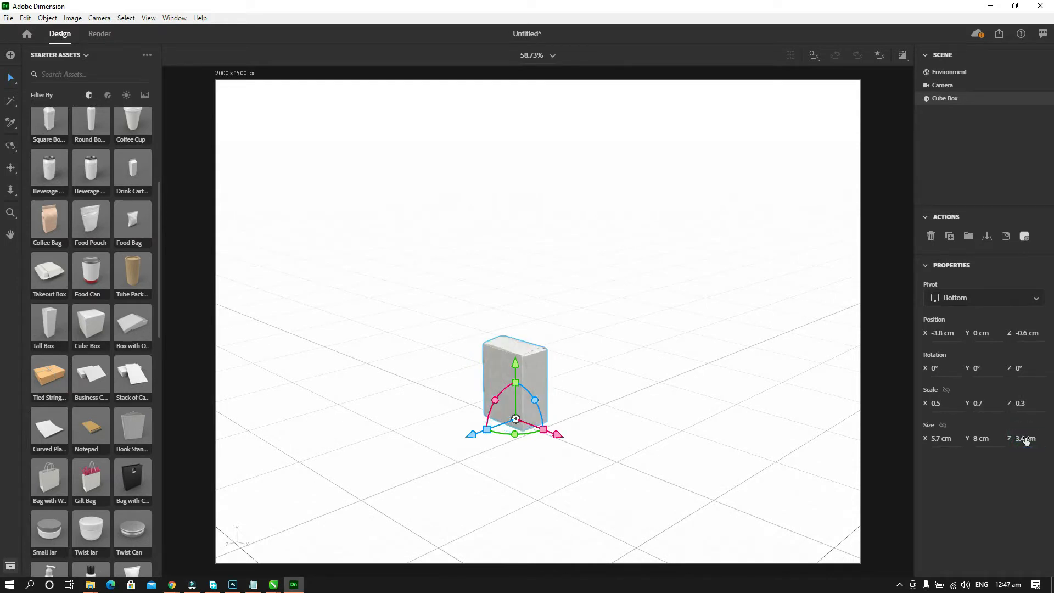
Move the cube box along the X axis to position 1.8 cm and frame it larger in the canvas.
{"action": "left_click", "coordinate": [585, 392]}
{"action": "left_click", "coordinate": [535, 383]}
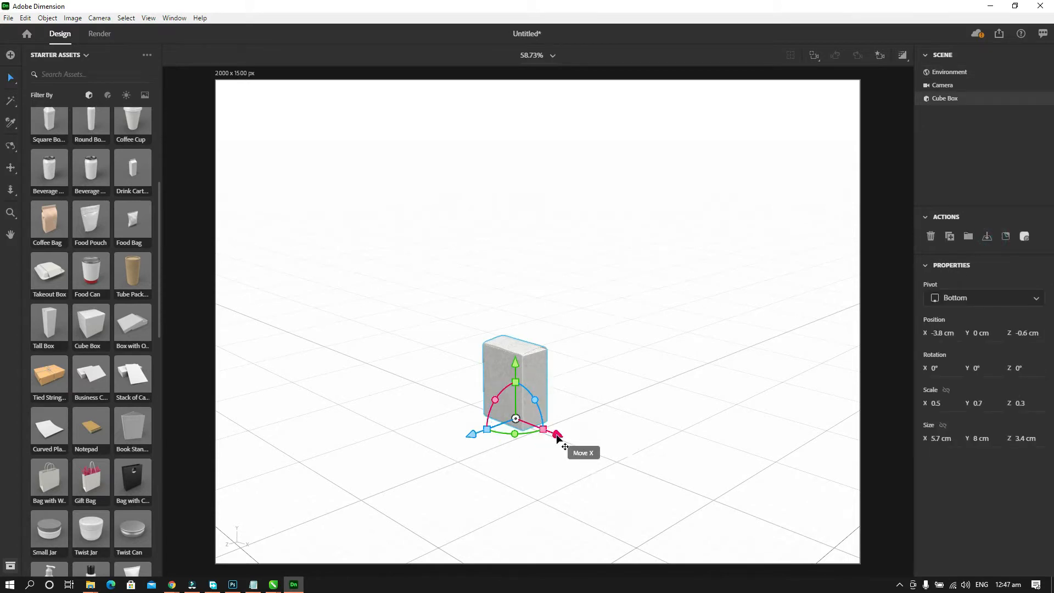
{"action": "left_click_drag", "start_coordinate": [557, 436], "coordinate": [600, 447]}
{"action": "scroll", "coordinate": [559, 253], "scroll_direction": "up", "scroll_amount": 3}
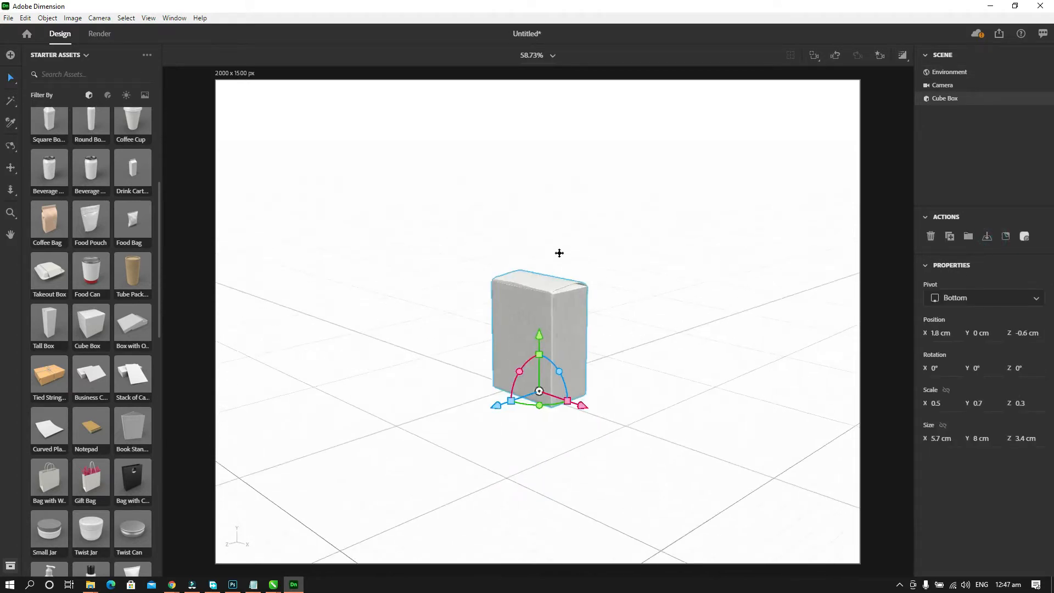
{"action": "left_click_drag", "start_coordinate": [560, 253], "coordinate": [551, 229]}
{"action": "scroll", "coordinate": [568, 326], "scroll_direction": "up", "scroll_amount": 3}
{"action": "mouse_move", "coordinate": [578, 306]}
{"action": "left_mouse_down"}
{"action": "mouse_move", "coordinate": [713, 284]}
{"action": "mouse_move", "coordinate": [560, 298]}
{"action": "mouse_move", "coordinate": [588, 313]}
{"action": "mouse_move", "coordinate": [683, 297]}
{"action": "mouse_move", "coordinate": [586, 315]}
{"action": "left_mouse_up"}
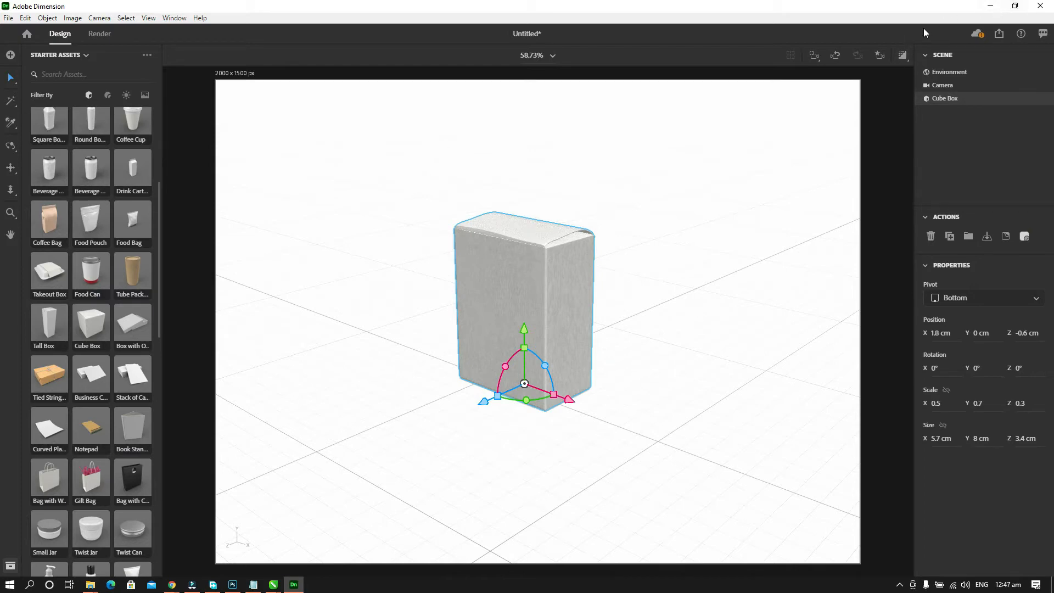
Reduce the Dimension window, minimize CorelDRAW, and open the Kojic Soap Box folder from the desktop beside it.
{"action": "left_click", "coordinate": [1014, 6]}
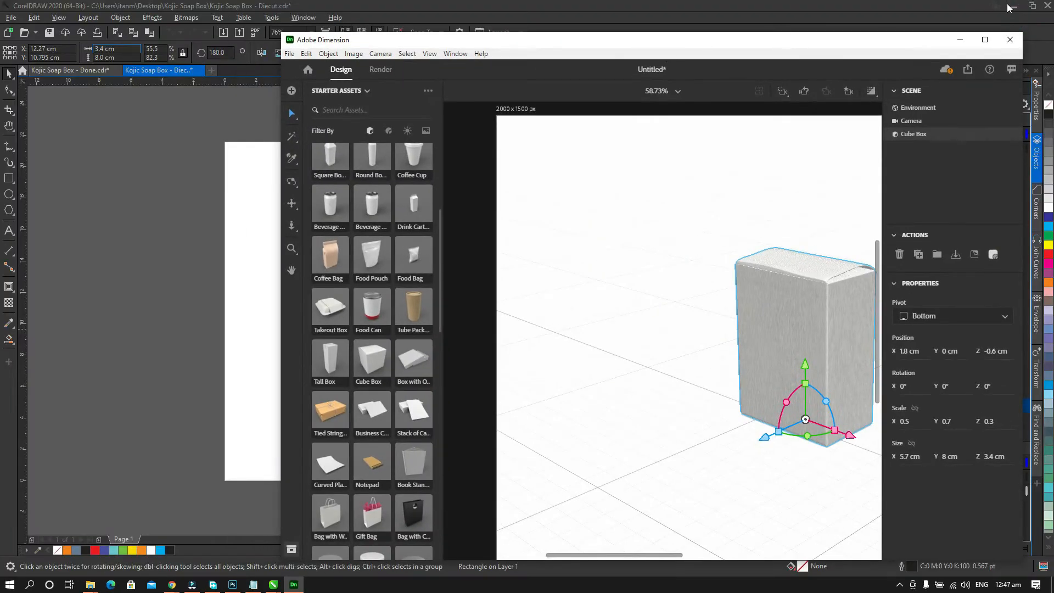
{"action": "left_click", "coordinate": [1011, 6]}
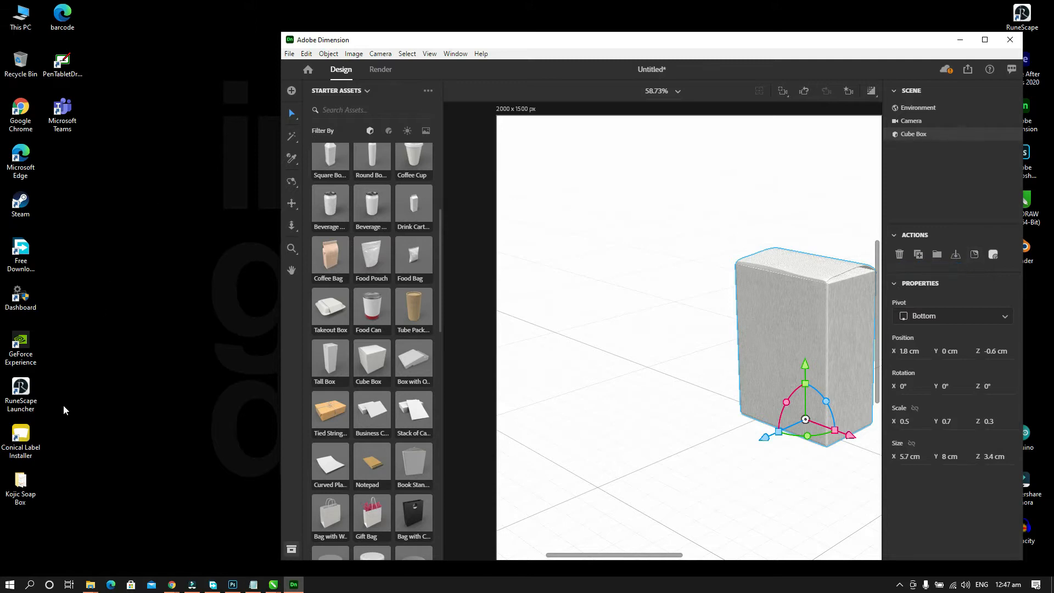
{"action": "double_click", "coordinate": [20, 486]}
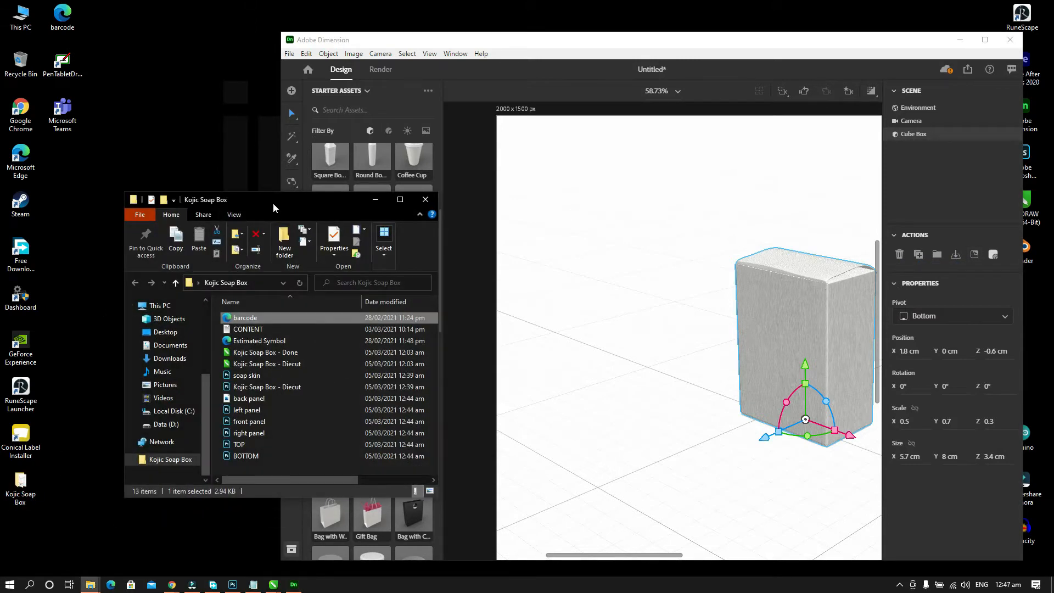
{"action": "left_click_drag", "start_coordinate": [273, 203], "coordinate": [199, 154]}
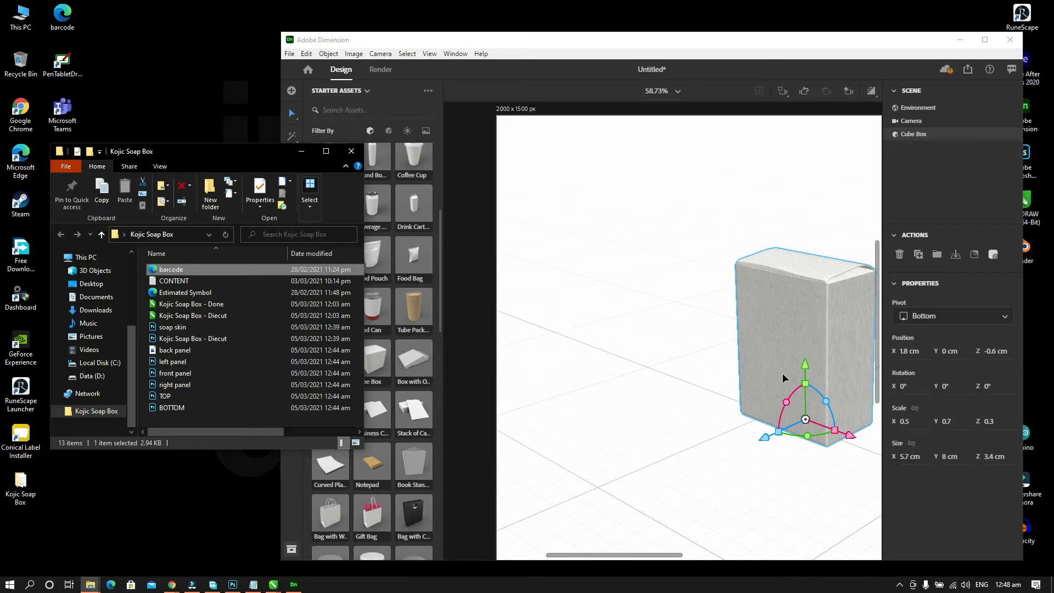
Place the front panel, right panel and left panel images as decals on their matching box faces, with the left decal centred vertically.
{"action": "left_click_drag", "start_coordinate": [187, 374], "coordinate": [792, 366]}
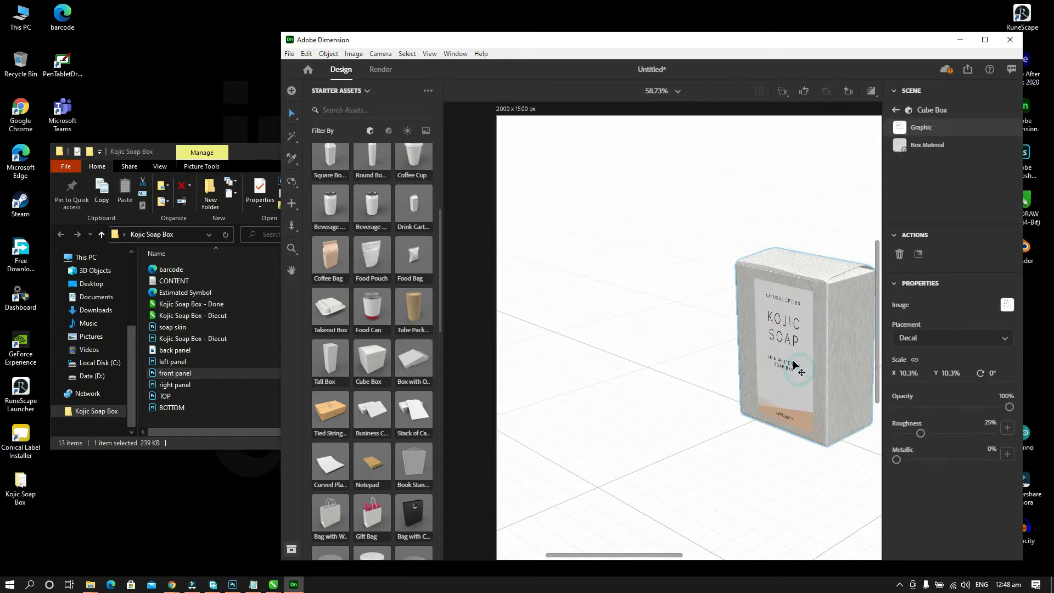
{"action": "left_click_drag", "start_coordinate": [189, 383], "coordinate": [854, 375]}
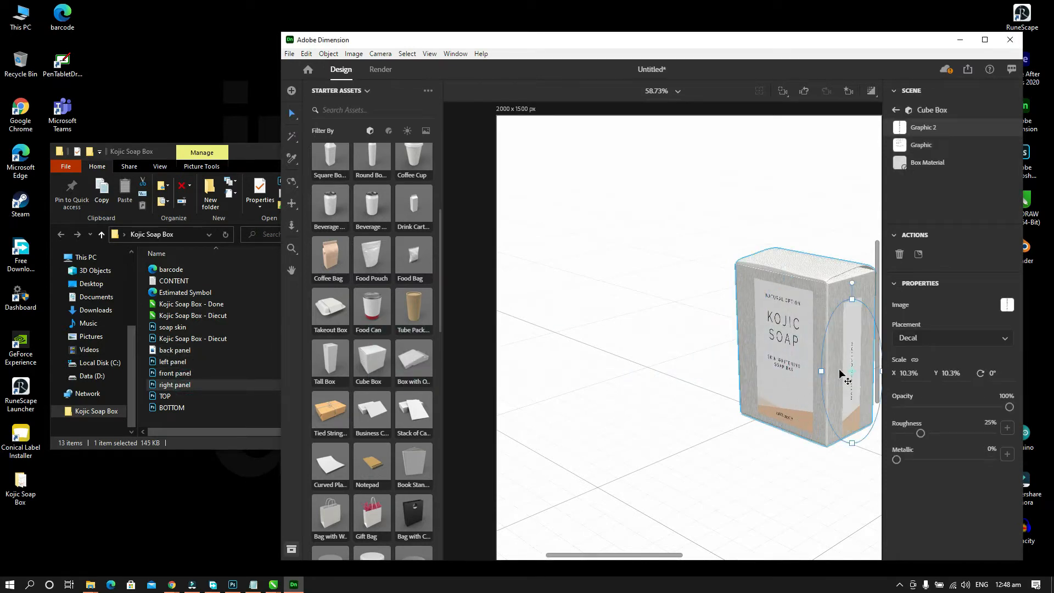
{"action": "mouse_move", "coordinate": [652, 374]}
{"action": "left_mouse_down"}
{"action": "mouse_move", "coordinate": [734, 387]}
{"action": "mouse_move", "coordinate": [785, 378]}
{"action": "mouse_move", "coordinate": [664, 391]}
{"action": "left_mouse_up"}
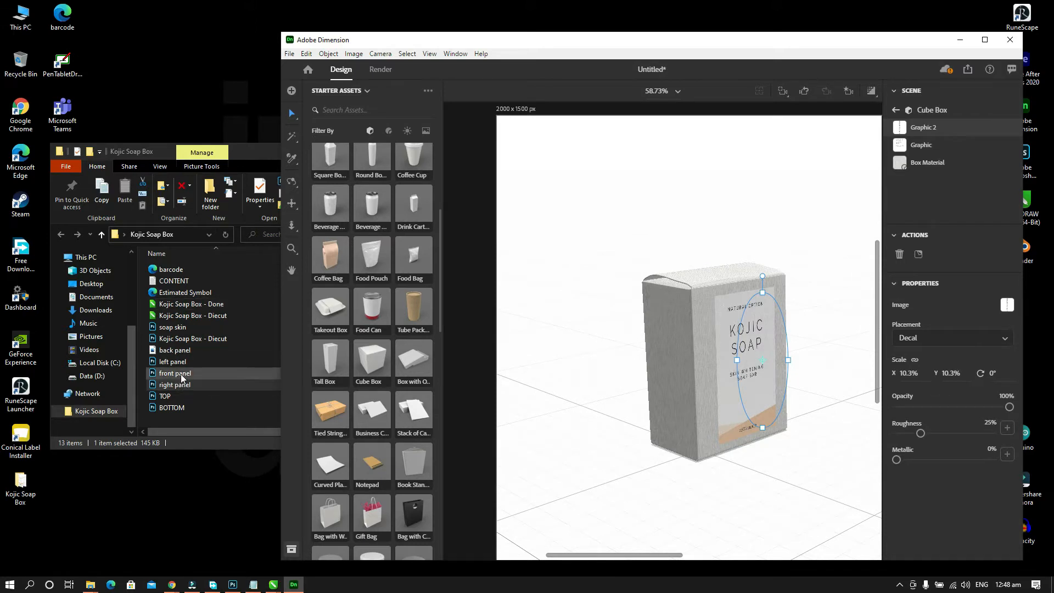
{"action": "left_click_drag", "start_coordinate": [174, 362], "coordinate": [674, 395]}
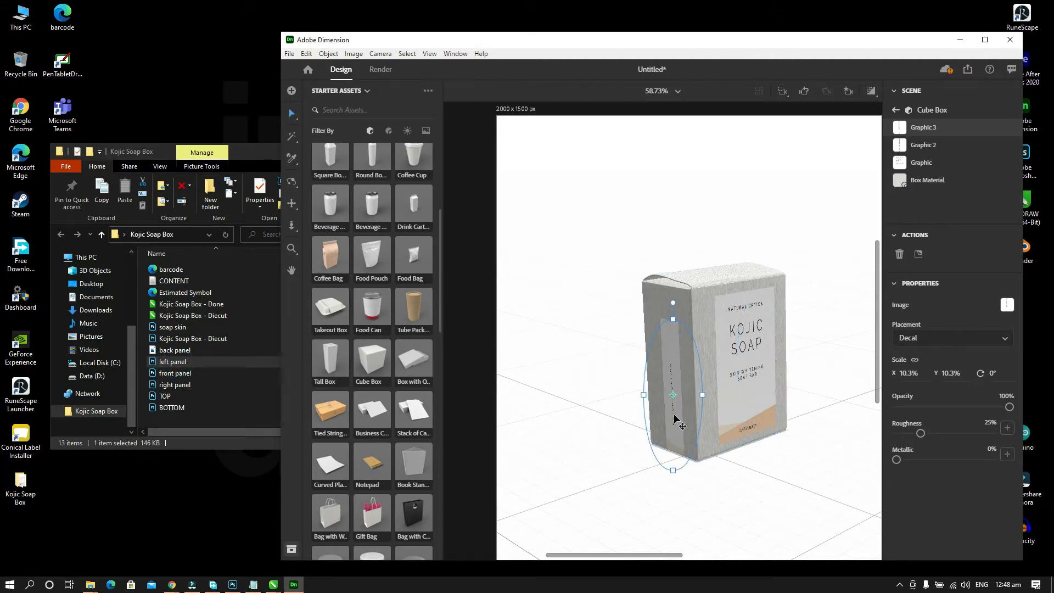
{"action": "left_click_drag", "start_coordinate": [674, 419], "coordinate": [677, 400]}
Place the TOP image on the box's top face and the back panel image on its rear face, centring the back decal.
{"action": "mouse_move", "coordinate": [608, 382]}
{"action": "left_mouse_down"}
{"action": "mouse_move", "coordinate": [636, 381]}
{"action": "mouse_move", "coordinate": [592, 394]}
{"action": "left_mouse_up"}
{"action": "left_click_drag", "start_coordinate": [165, 396], "coordinate": [741, 266]}
{"action": "left_click_drag", "start_coordinate": [658, 343], "coordinate": [661, 377]}
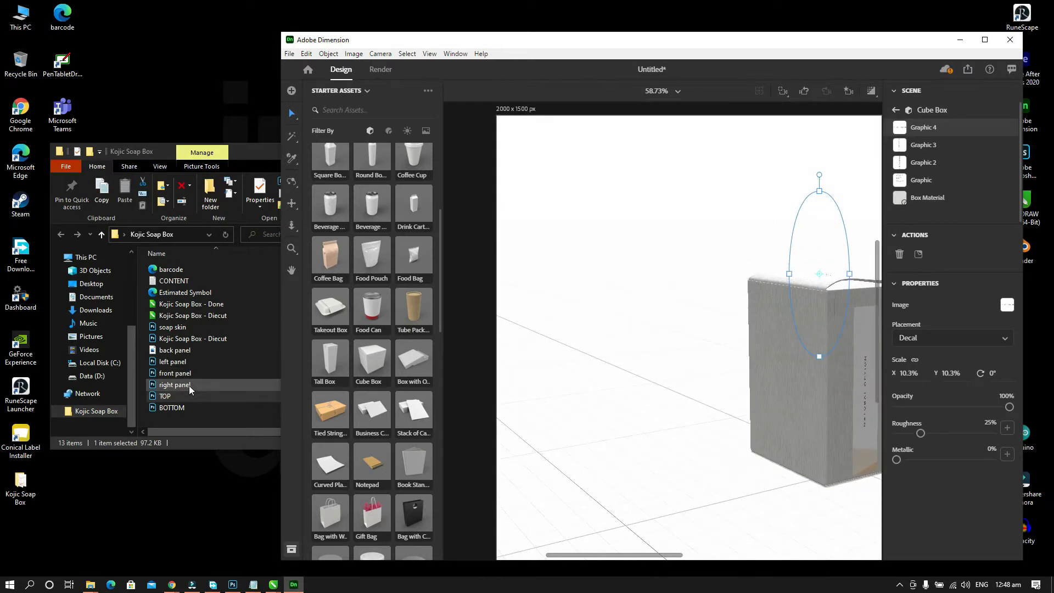
{"action": "left_click", "coordinate": [179, 352]}
{"action": "left_click_drag", "start_coordinate": [179, 352], "coordinate": [786, 392]}
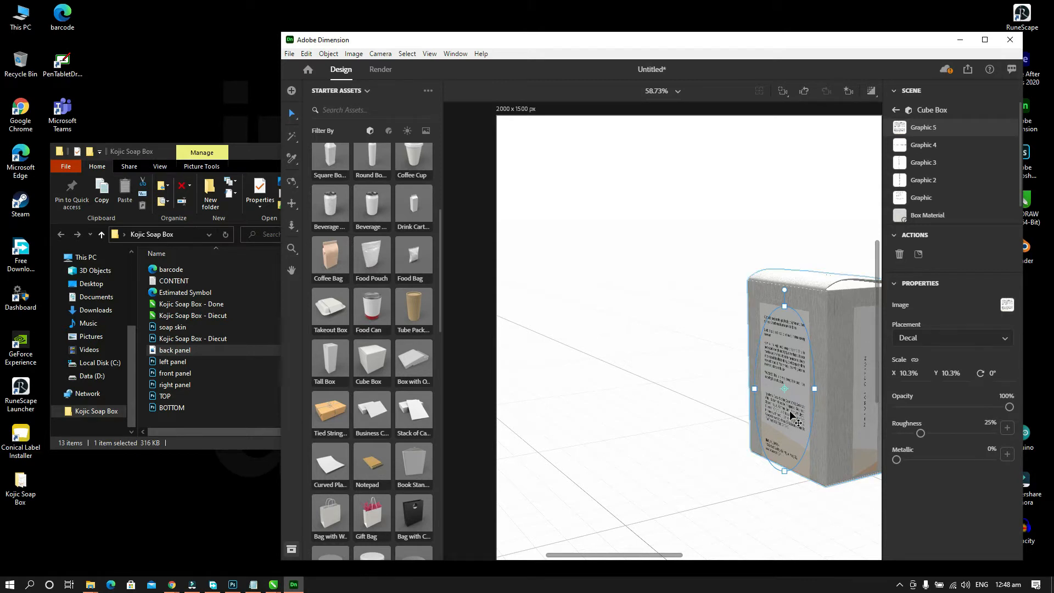
{"action": "left_click_drag", "start_coordinate": [797, 418], "coordinate": [796, 407]}
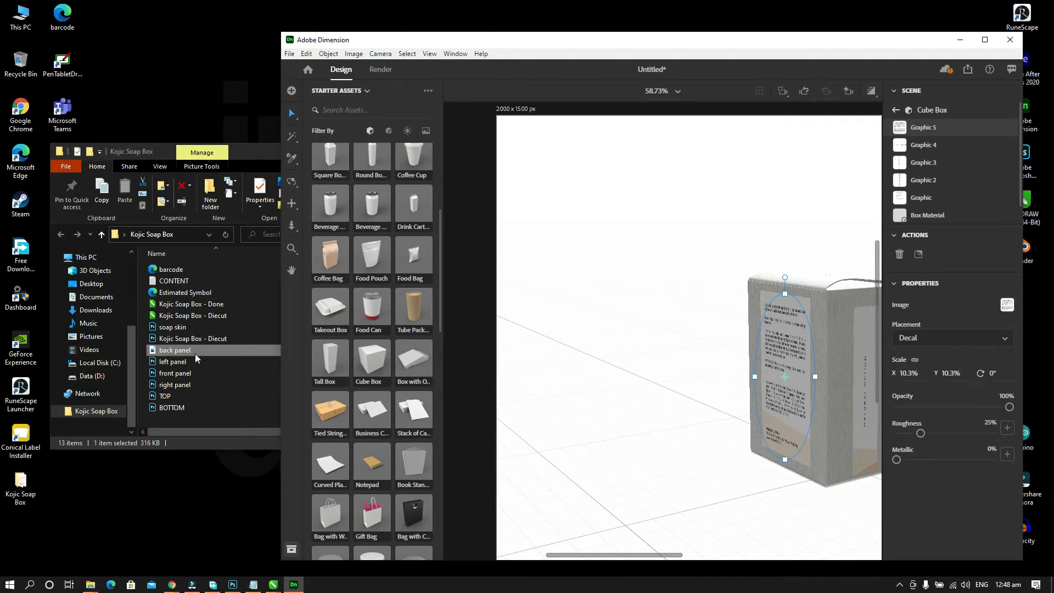
{"action": "left_click_drag", "start_coordinate": [789, 403], "coordinate": [785, 403]}
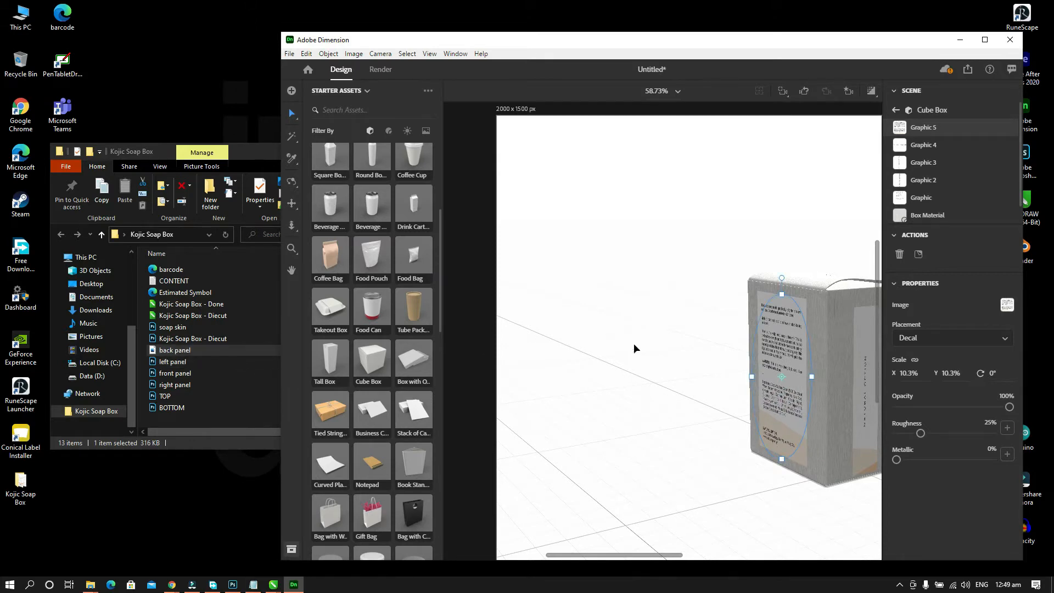
Place the BOTTOM barcode image as a decal on the underside of the cube box.
{"action": "left_click_drag", "start_coordinate": [700, 365], "coordinate": [690, 313]}
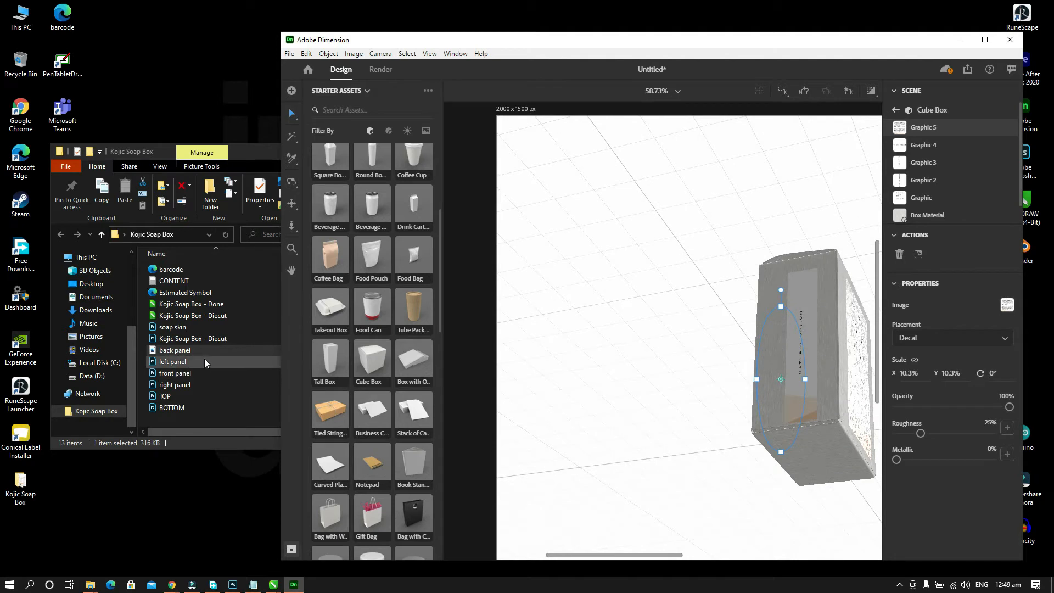
{"action": "left_click", "coordinate": [187, 408]}
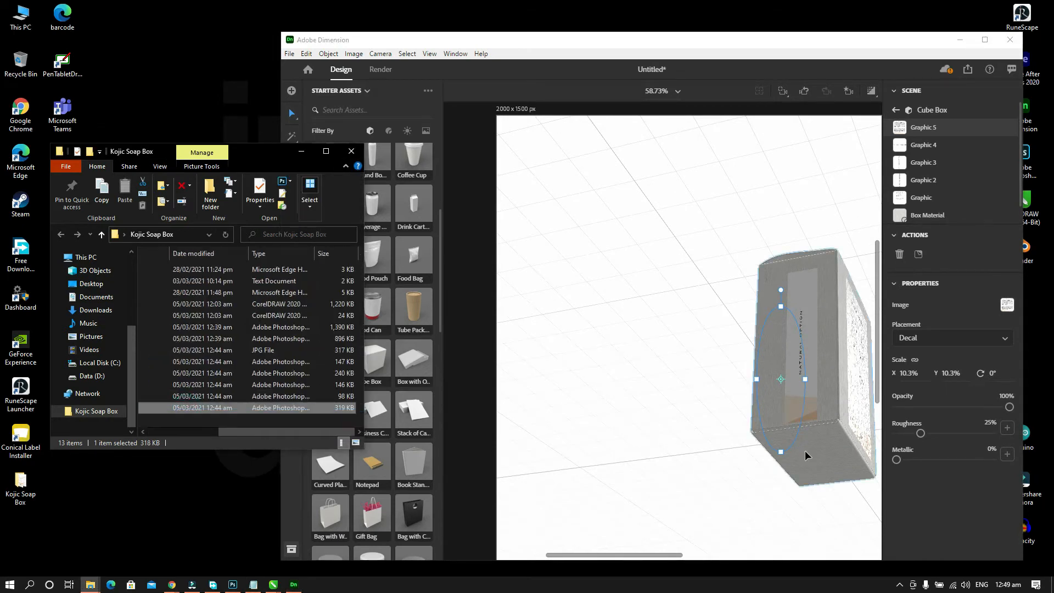
{"action": "left_click_drag", "start_coordinate": [242, 431], "coordinate": [840, 472]}
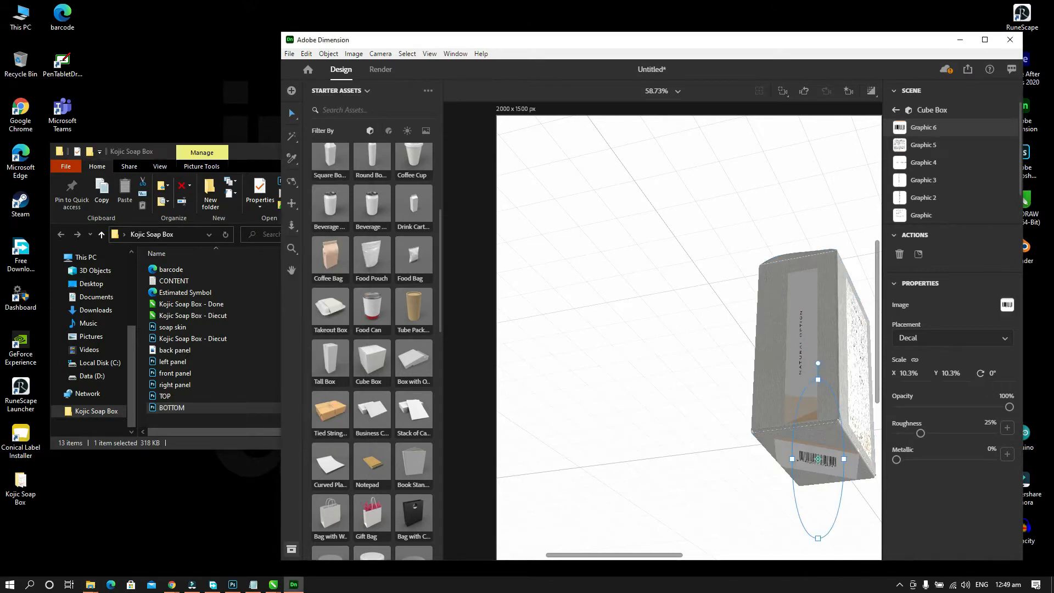
Maximize the Dimension window and move the cube box along the X axis to position 1.3 cm.
{"action": "left_click_drag", "start_coordinate": [855, 507], "coordinate": [675, 384]}
{"action": "left_click", "coordinate": [985, 40]}
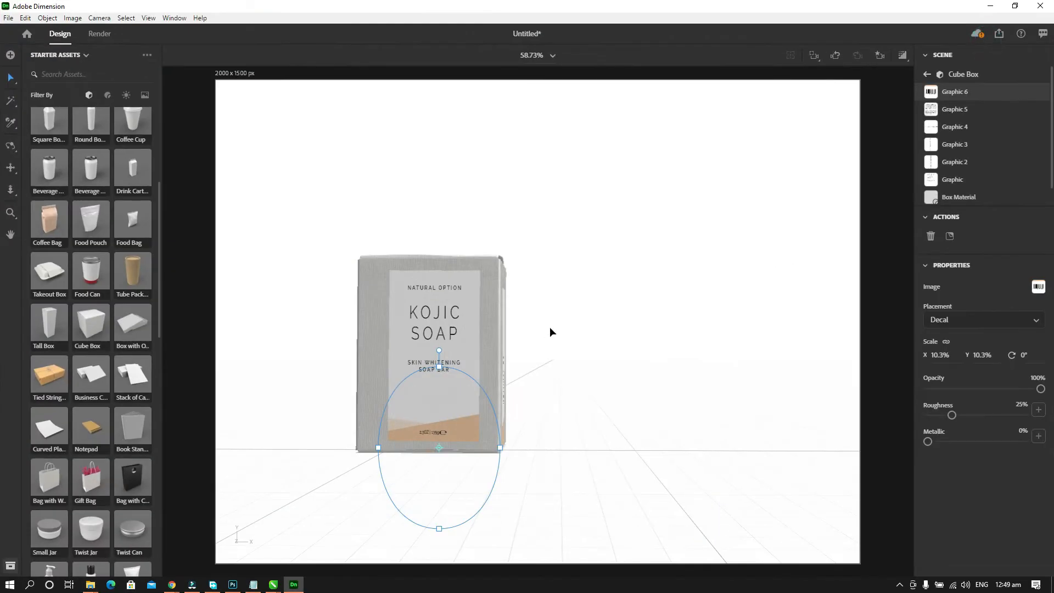
{"action": "left_click", "coordinate": [567, 323]}
{"action": "left_click_drag", "start_coordinate": [608, 346], "coordinate": [652, 369]}
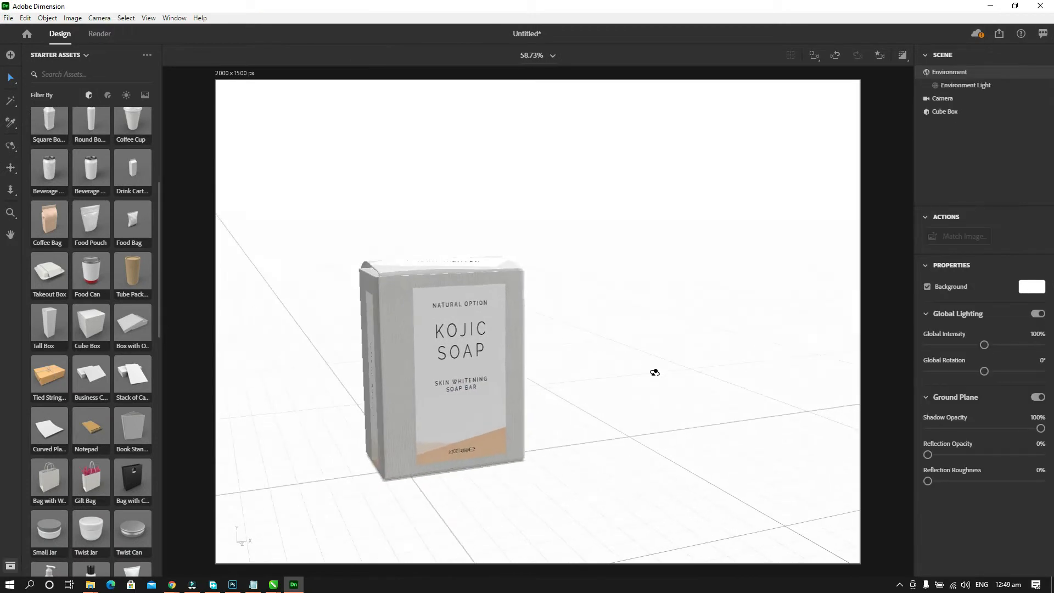
{"action": "left_click", "coordinate": [477, 390]}
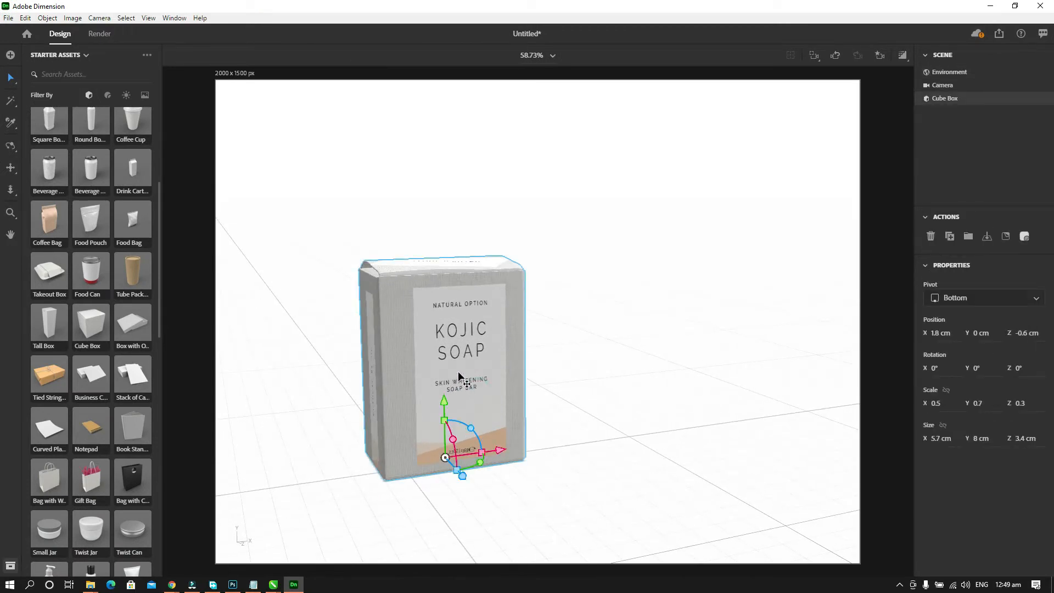
{"action": "left_click_drag", "start_coordinate": [468, 387], "coordinate": [456, 389]}
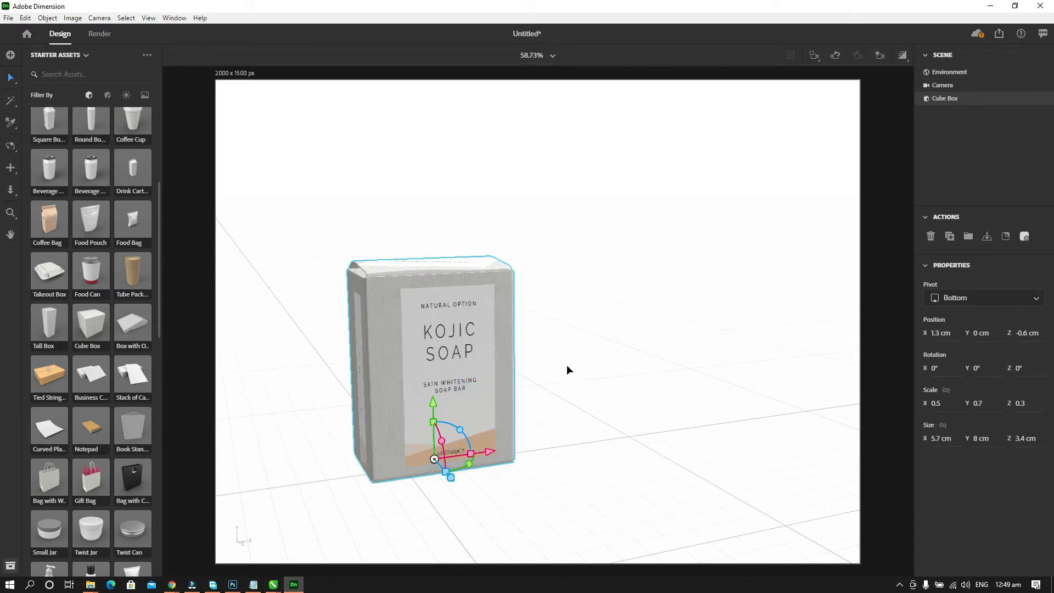
Look into the cube box's material and graphic layers, and toggle the box's visibility off and on again.
{"action": "left_click", "coordinate": [558, 400]}
{"action": "left_click", "coordinate": [462, 334]}
{"action": "left_click", "coordinate": [1043, 102]}
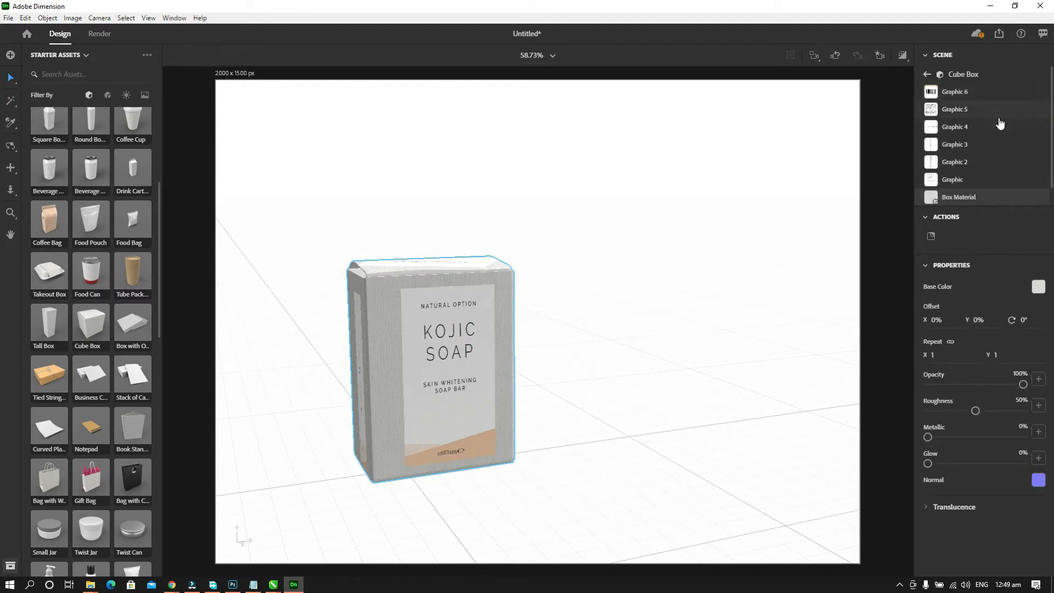
{"action": "left_click", "coordinate": [927, 75]}
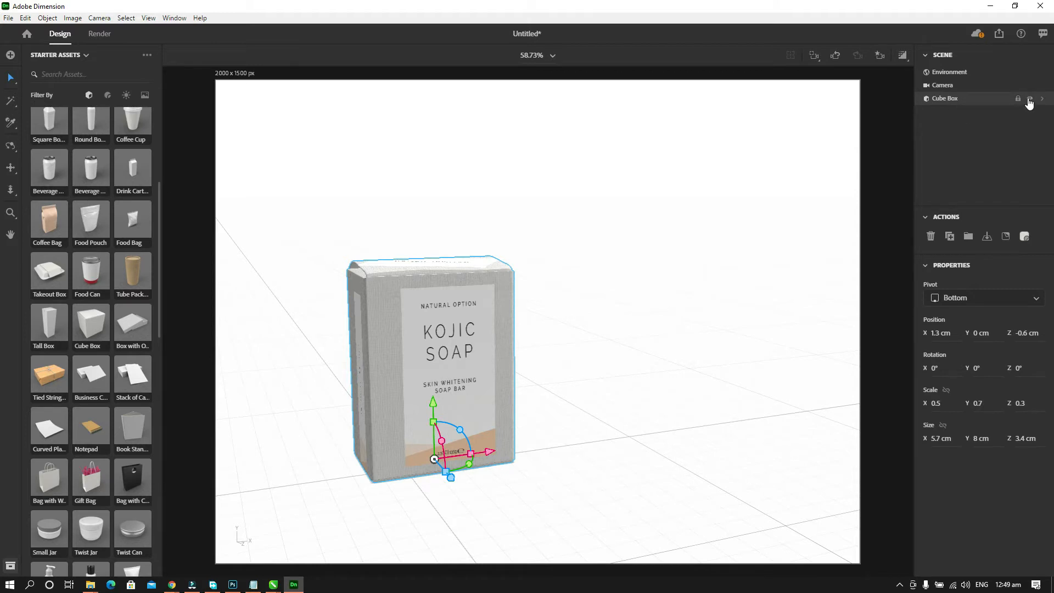
{"action": "left_click", "coordinate": [1031, 99]}
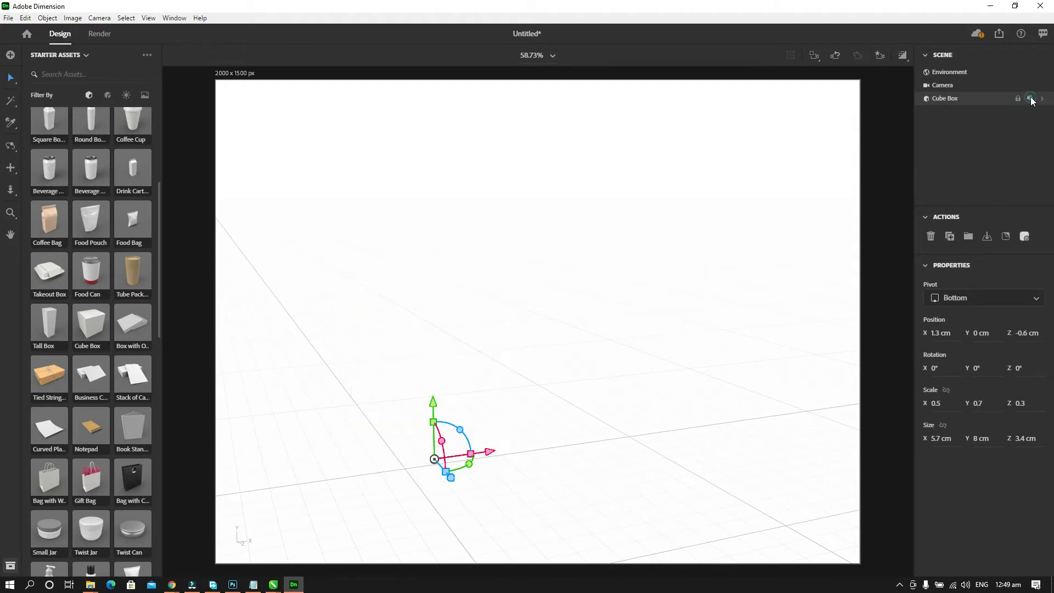
{"action": "left_click", "coordinate": [1030, 99]}
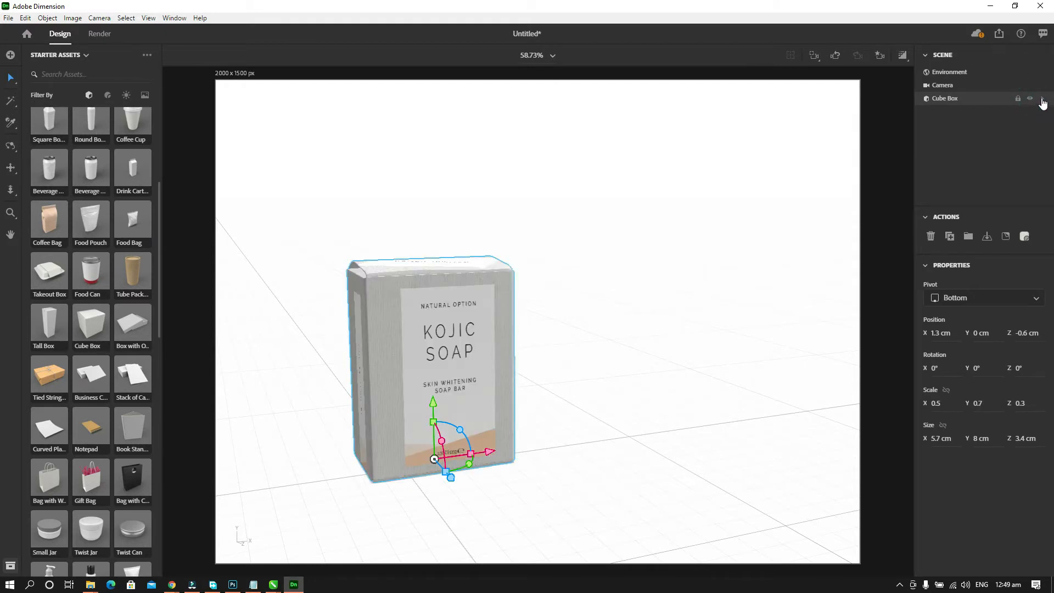
Rename the cube box's front decal as FRONT and its right panel decal as RIGHT.
{"action": "left_click", "coordinate": [1042, 100]}
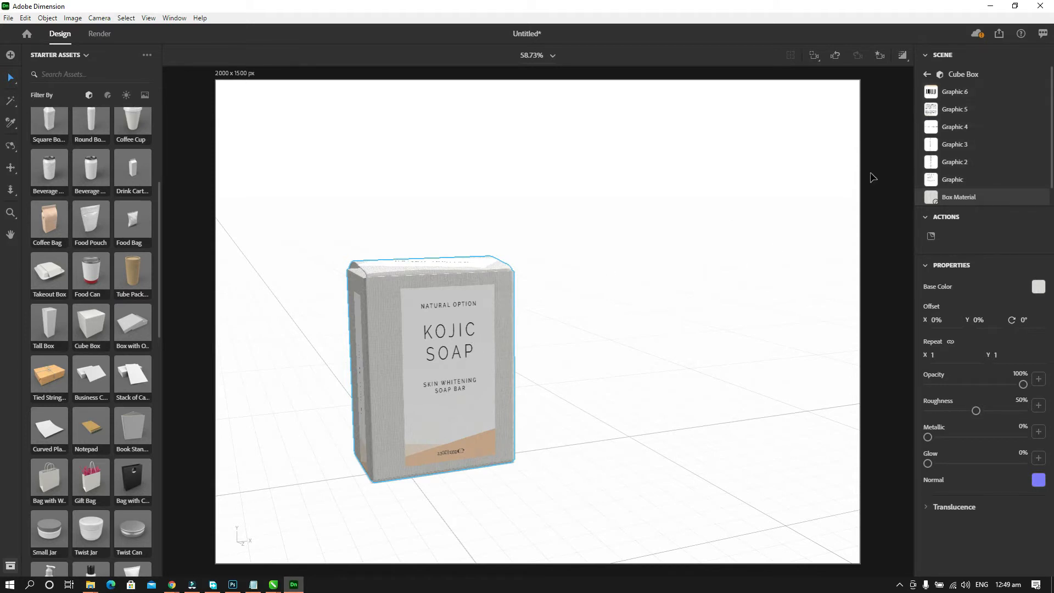
{"action": "left_click", "coordinate": [955, 181]}
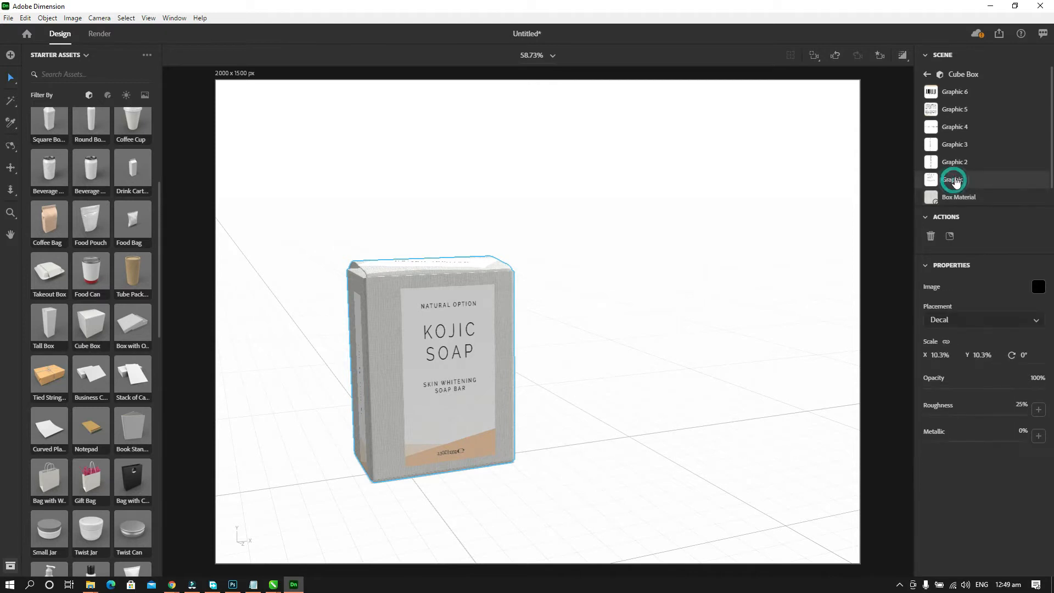
{"action": "double_click", "coordinate": [952, 180]}
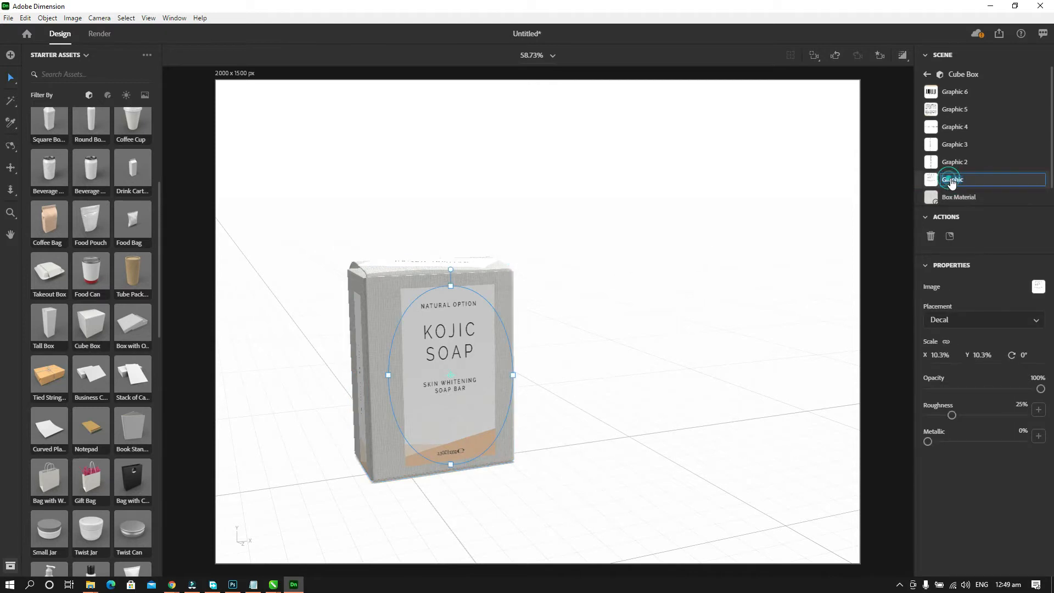
{"action": "key", "text": "Return"}
{"action": "left_click", "coordinate": [954, 163]}
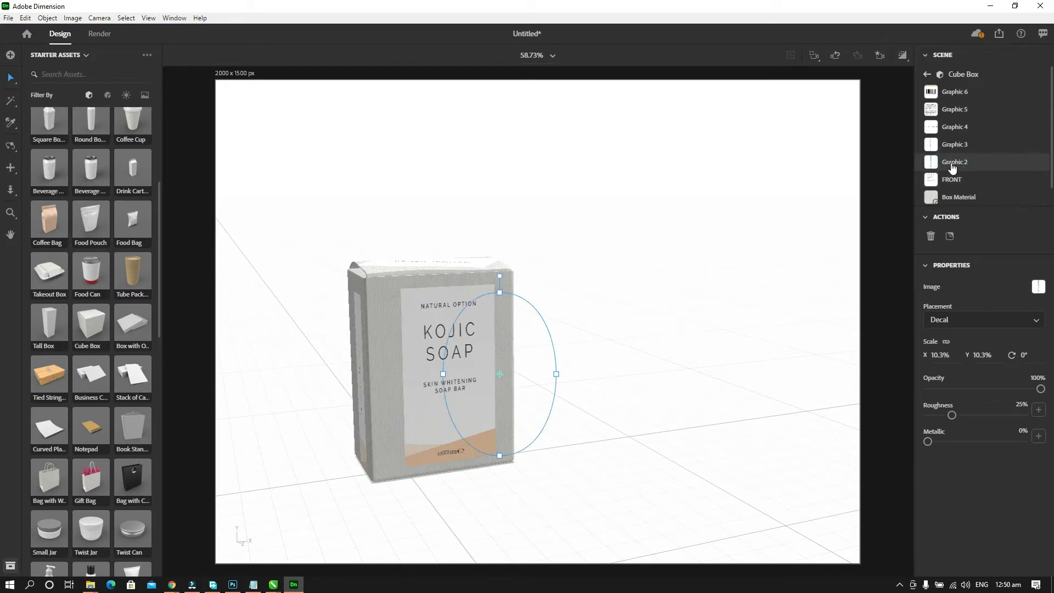
{"action": "double_click", "coordinate": [952, 164]}
{"action": "type", "text": "RIGHT"}
{"action": "key", "text": "Return"}
Rename the left panel decal as LEFT and the top face decal as TOP.
{"action": "left_click", "coordinate": [952, 147]}
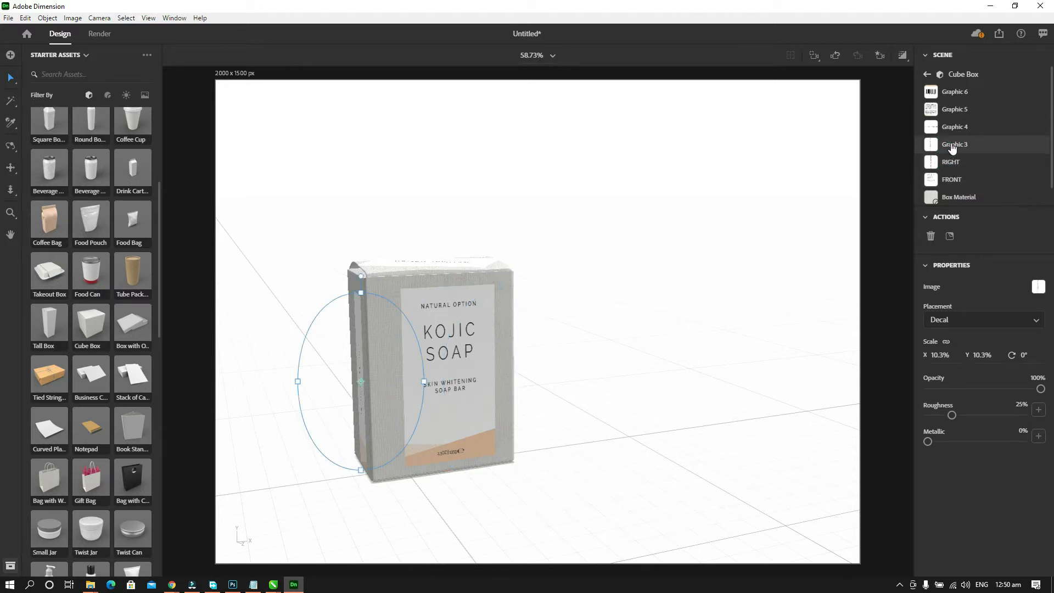
{"action": "double_click", "coordinate": [953, 145]}
{"action": "type", "text": "LEFT"}
{"action": "key", "text": "Return"}
{"action": "left_click", "coordinate": [951, 129]}
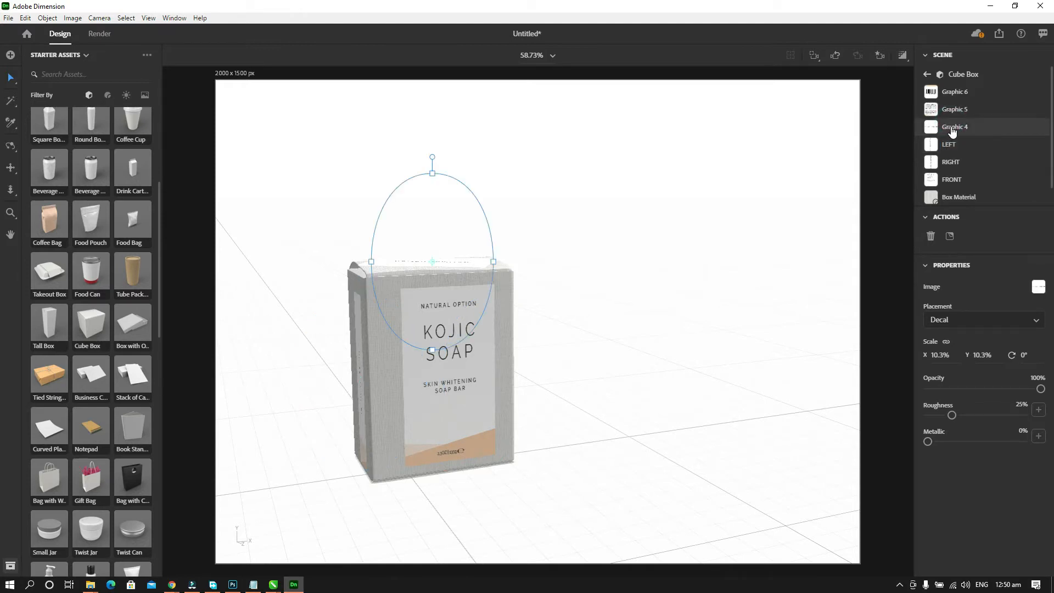
{"action": "double_click", "coordinate": [954, 128]}
{"action": "type", "text": "TOP"}
{"action": "key", "text": "Return"}
Rename the back panel decal as BACK and the barcode decal as BOTTOM.
{"action": "left_click", "coordinate": [953, 110]}
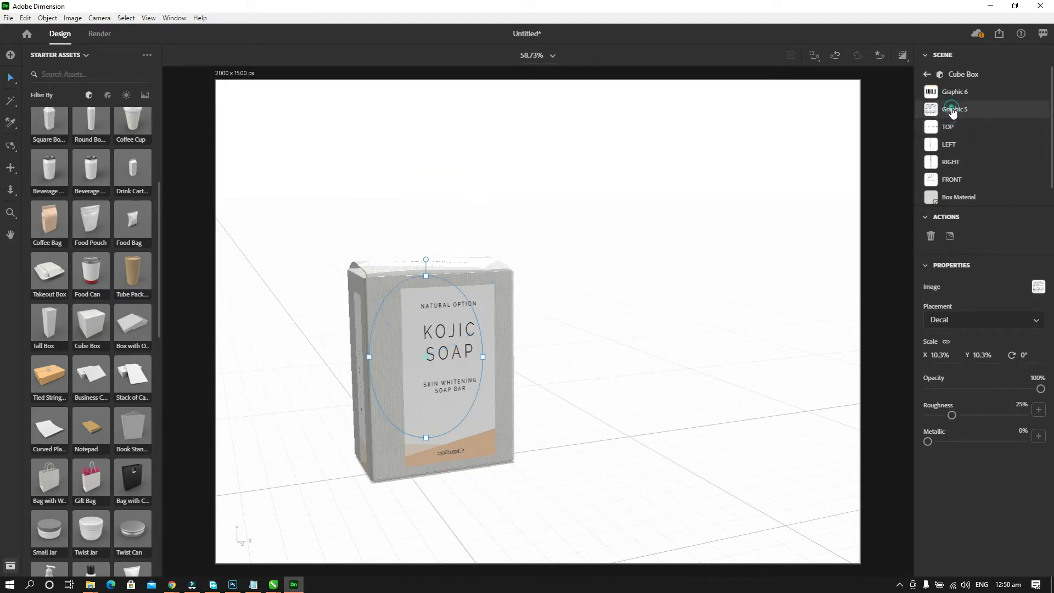
{"action": "double_click", "coordinate": [953, 110]}
{"action": "type", "text": "BACK"}
{"action": "key", "text": "Return"}
{"action": "left_click", "coordinate": [953, 92]}
{"action": "double_click", "coordinate": [953, 92]}
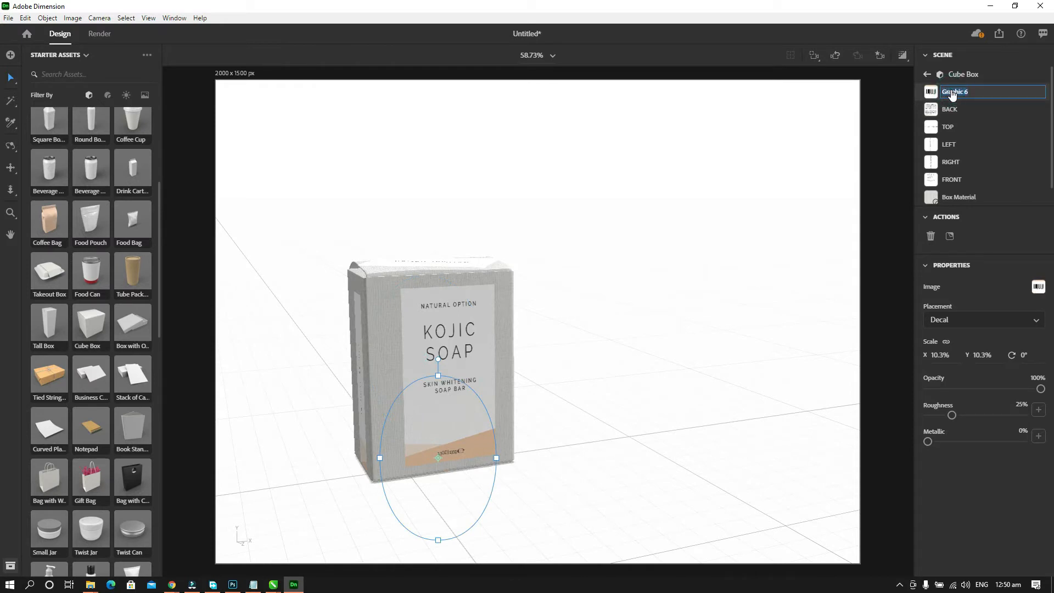
{"action": "type", "text": "BOTTOM"}
{"action": "key", "text": "Return"}
Stretch and position the FRONT decal so the artwork covers the box's whole front face.
{"action": "left_click", "coordinate": [955, 180]}
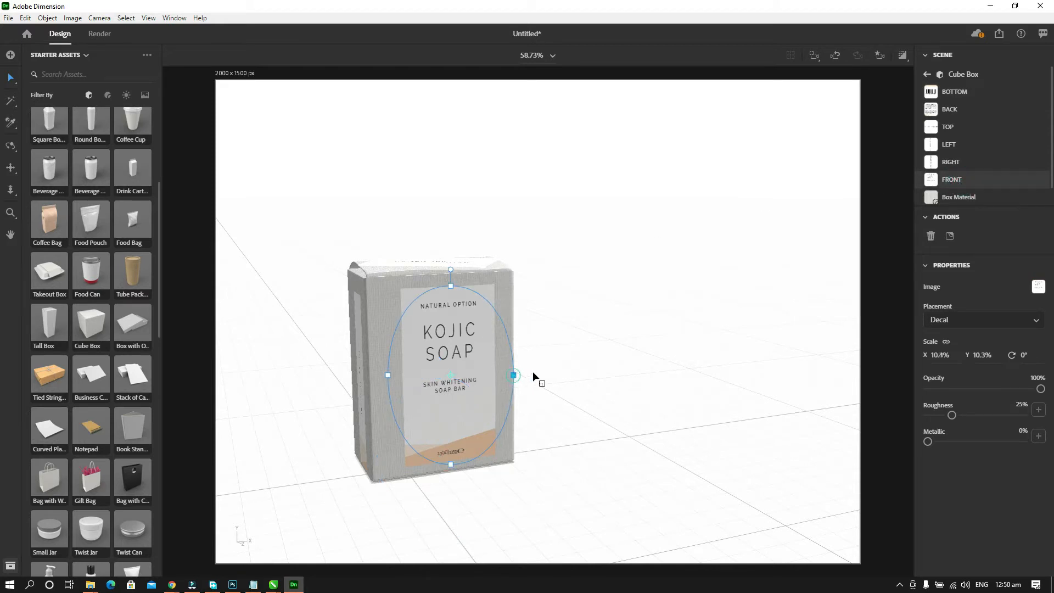
{"action": "mouse_move", "coordinate": [511, 376]}
{"action": "left_mouse_down"}
{"action": "mouse_move", "coordinate": [542, 376]}
{"action": "mouse_move", "coordinate": [531, 377]}
{"action": "left_mouse_up"}
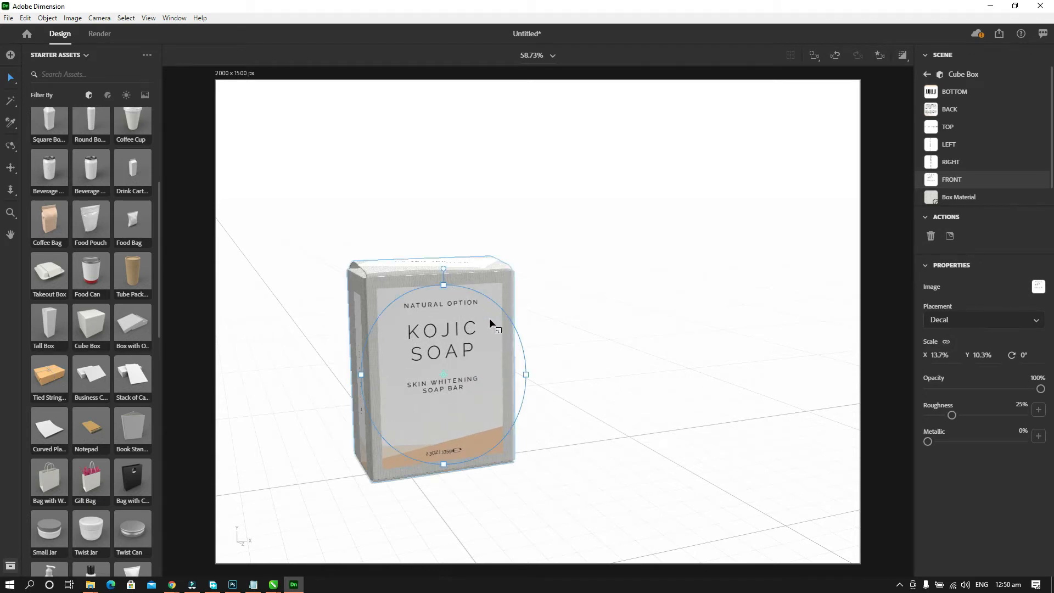
{"action": "mouse_move", "coordinate": [443, 270]}
{"action": "left_mouse_down"}
{"action": "mouse_move", "coordinate": [542, 310]}
{"action": "mouse_move", "coordinate": [393, 294]}
{"action": "mouse_move", "coordinate": [471, 285]}
{"action": "mouse_move", "coordinate": [417, 282]}
{"action": "mouse_move", "coordinate": [443, 278]}
{"action": "left_mouse_up"}
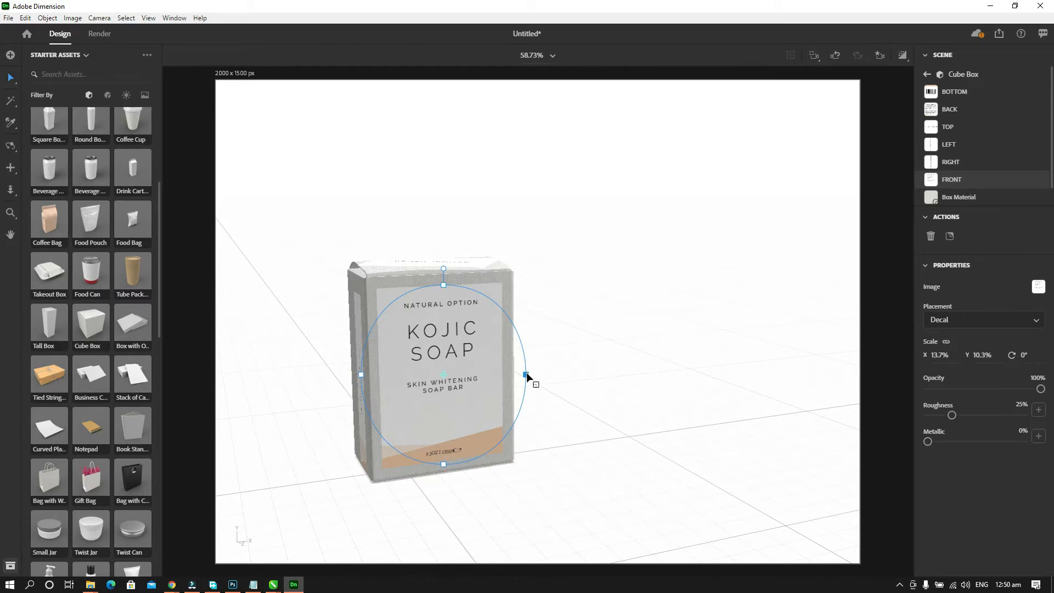
{"action": "left_click_drag", "start_coordinate": [527, 374], "coordinate": [480, 364]}
Scale the LEFT decal to about 27.4% by 11.9% and position it to cover the box's left face.
{"action": "left_click_drag", "start_coordinate": [547, 319], "coordinate": [621, 303]}
{"action": "left_click", "coordinate": [398, 393]}
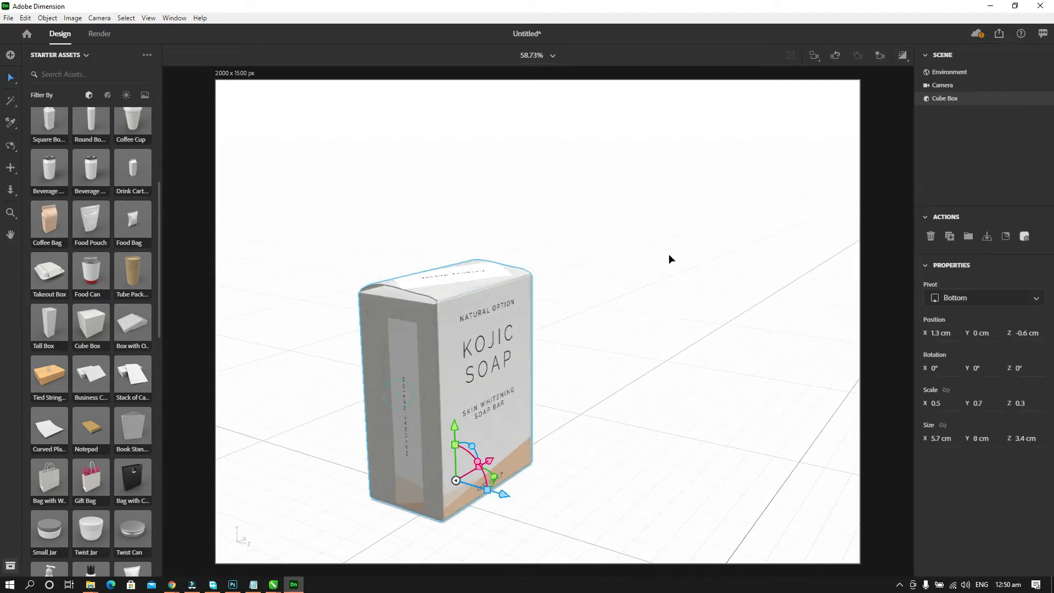
{"action": "left_click", "coordinate": [1041, 99]}
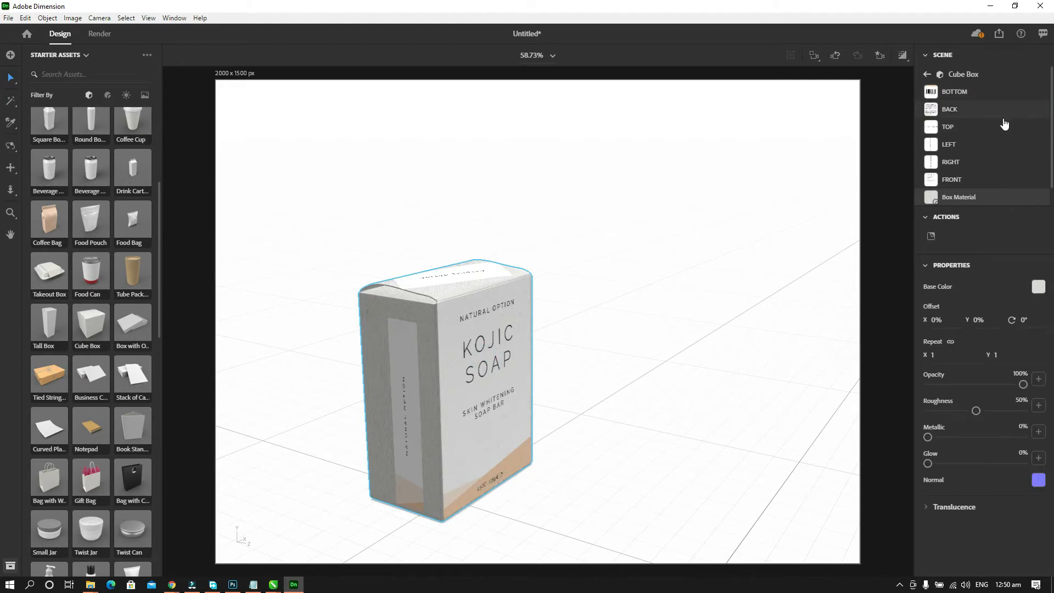
{"action": "left_click", "coordinate": [971, 144]}
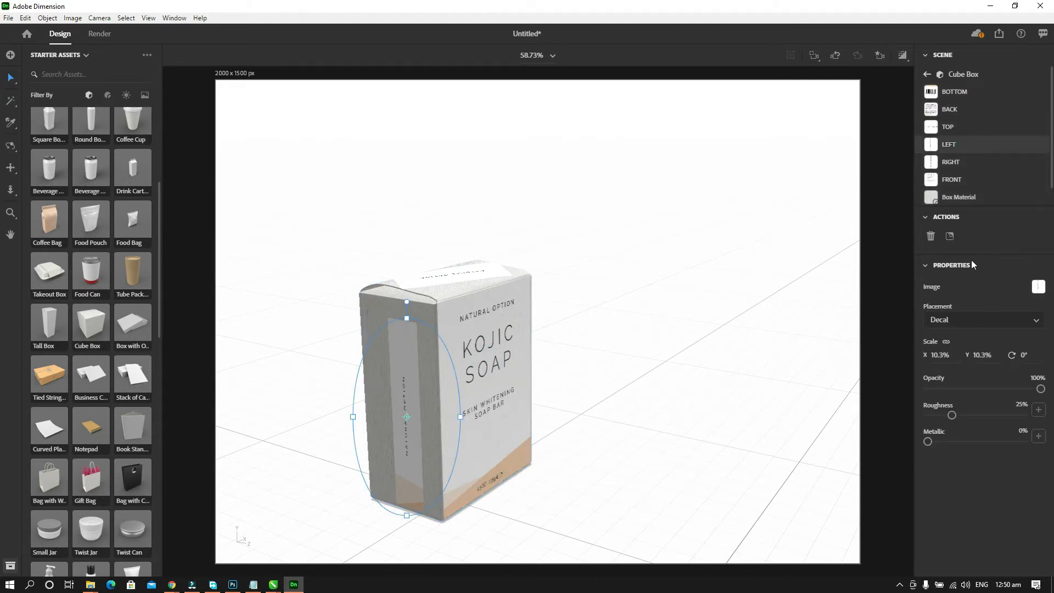
{"action": "left_click_drag", "start_coordinate": [467, 417], "coordinate": [526, 435]}
{"action": "left_click_drag", "start_coordinate": [419, 432], "coordinate": [414, 427]}
{"action": "left_click_drag", "start_coordinate": [524, 411], "coordinate": [536, 417]}
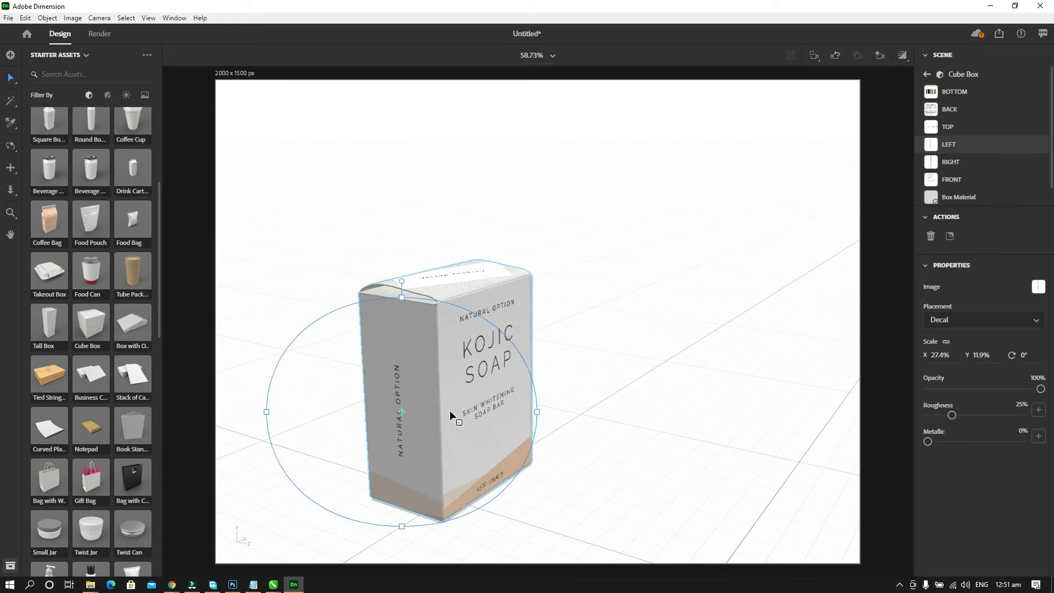
{"action": "left_click_drag", "start_coordinate": [423, 451], "coordinate": [424, 447]}
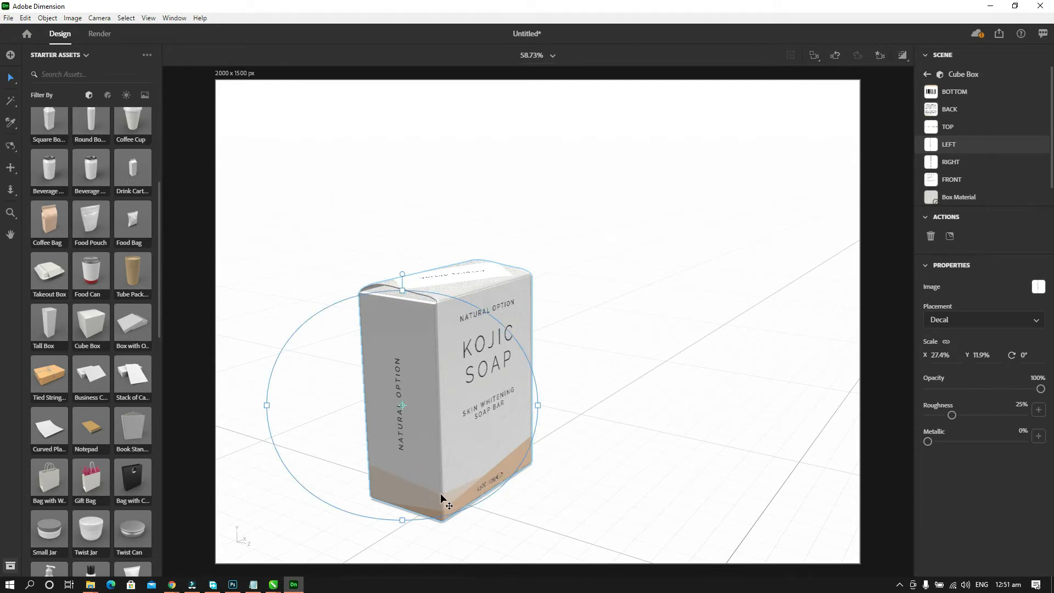
Widen the RIGHT decal to an X scale of about 25.1% and centre it on the box's right face.
{"action": "left_click_drag", "start_coordinate": [384, 467], "coordinate": [556, 357]}
{"action": "left_click", "coordinate": [955, 163]}
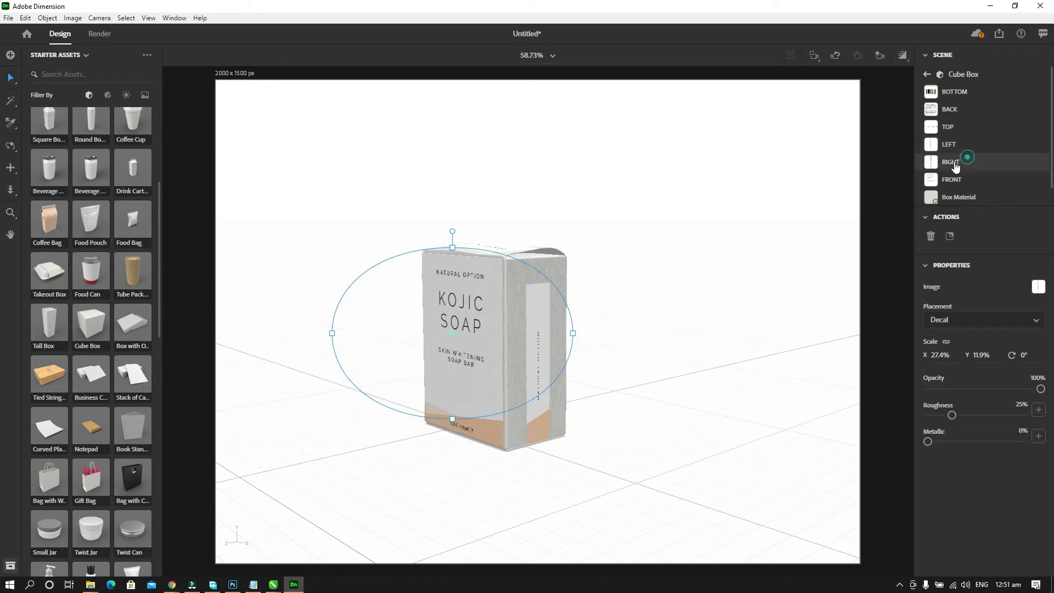
{"action": "left_click_drag", "start_coordinate": [589, 366], "coordinate": [656, 366]}
{"action": "left_click_drag", "start_coordinate": [561, 381], "coordinate": [556, 367]}
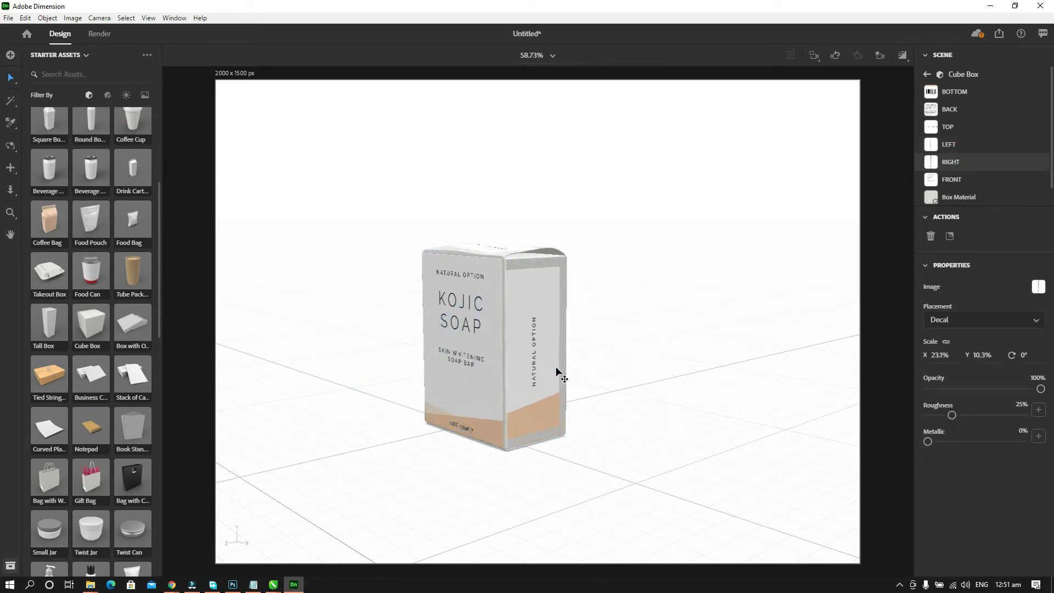
{"action": "left_click_drag", "start_coordinate": [653, 352], "coordinate": [664, 348]}
{"action": "left_click_drag", "start_coordinate": [562, 367], "coordinate": [564, 365]}
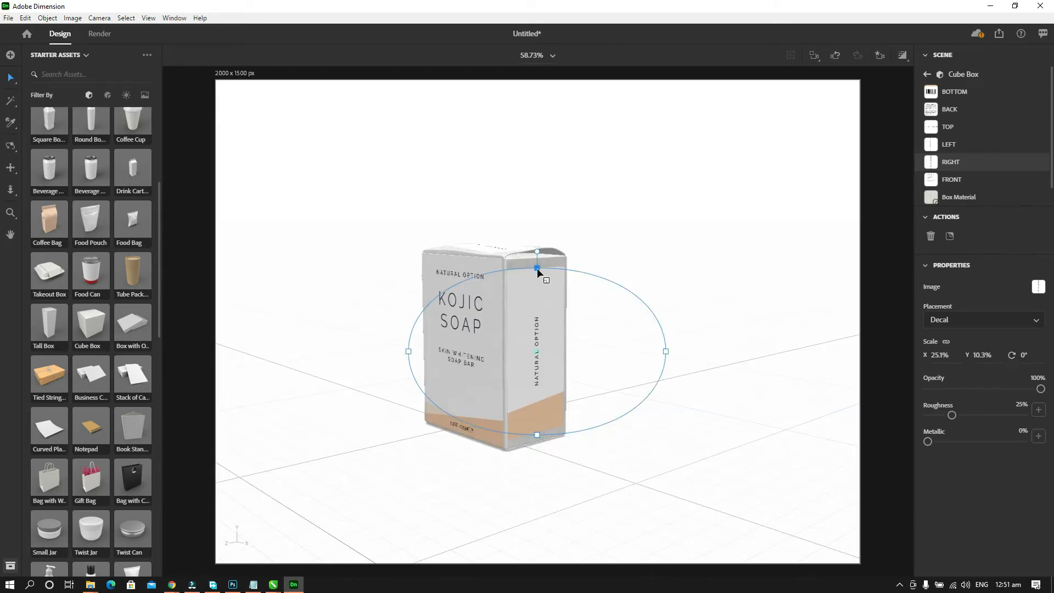
Stretch the RIGHT decal to about 27.5% by 11.6% and nudge it to fill the right face completely.
{"action": "left_click_drag", "start_coordinate": [537, 268], "coordinate": [538, 257]}
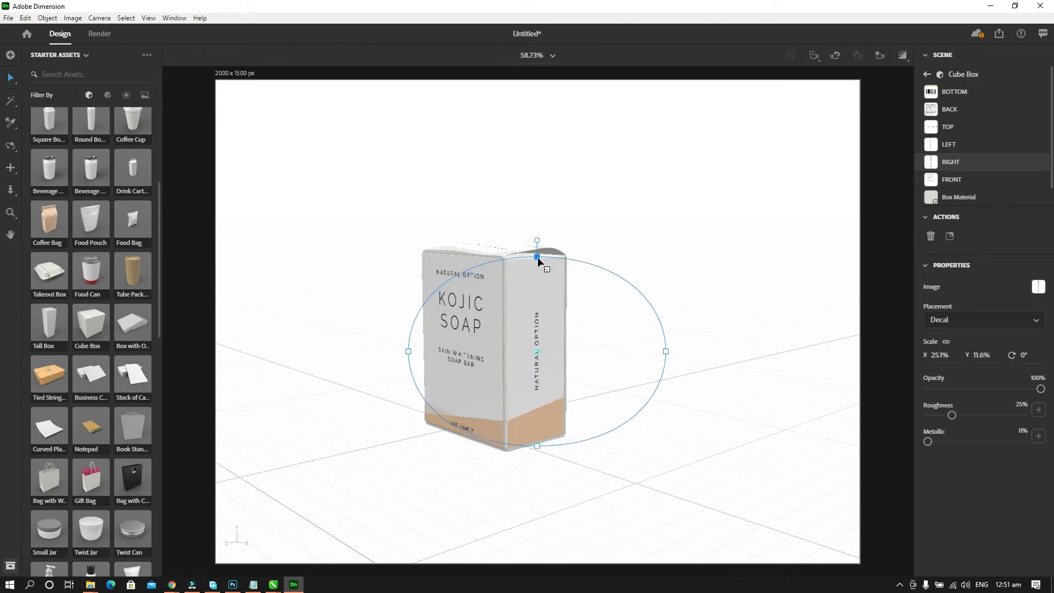
{"action": "left_click_drag", "start_coordinate": [564, 337], "coordinate": [560, 338]}
{"action": "left_click_drag", "start_coordinate": [665, 355], "coordinate": [674, 351]}
{"action": "left_click_drag", "start_coordinate": [557, 387], "coordinate": [558, 387]}
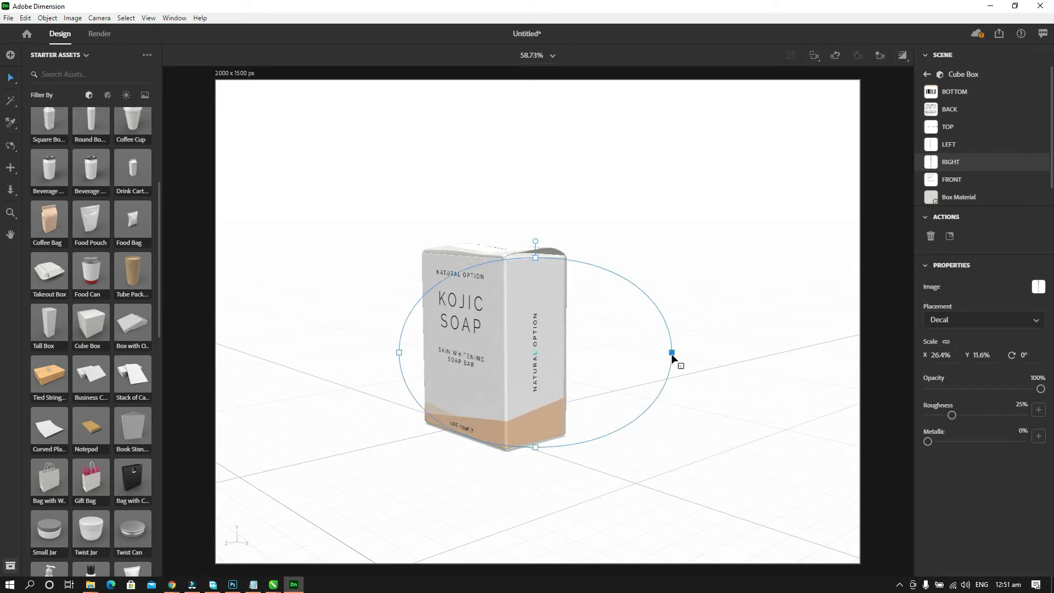
{"action": "left_click_drag", "start_coordinate": [673, 357], "coordinate": [679, 355]}
{"action": "left_click_drag", "start_coordinate": [558, 383], "coordinate": [572, 383]}
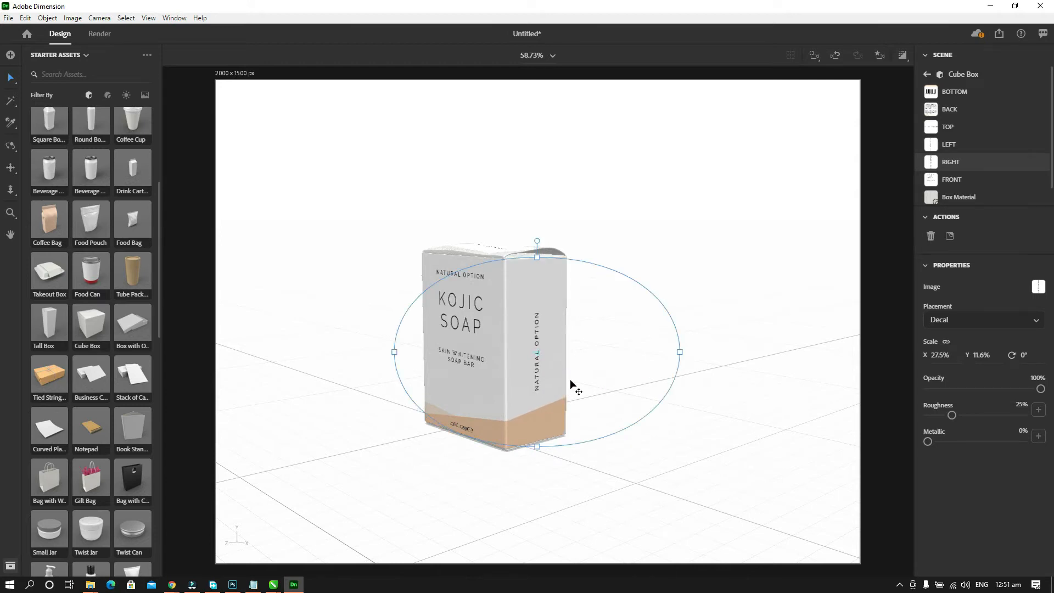
{"action": "left_click", "coordinate": [689, 277]}
Widen the BACK decal to an X scale of about 16.5% across the box's back face.
{"action": "left_click_drag", "start_coordinate": [704, 364], "coordinate": [525, 342]}
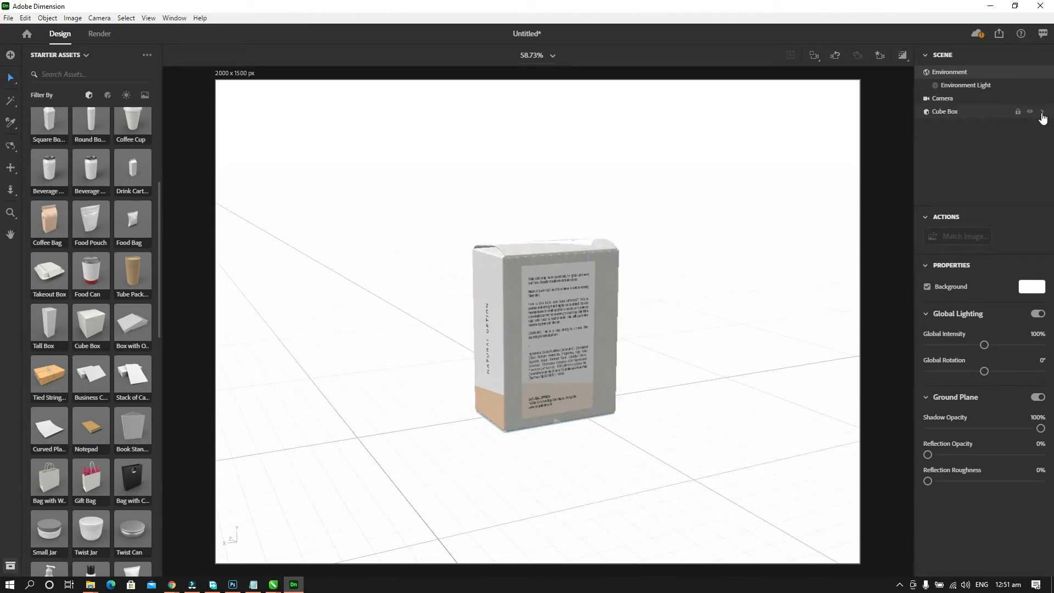
{"action": "left_click", "coordinate": [1005, 118]}
{"action": "left_click", "coordinate": [1043, 112]}
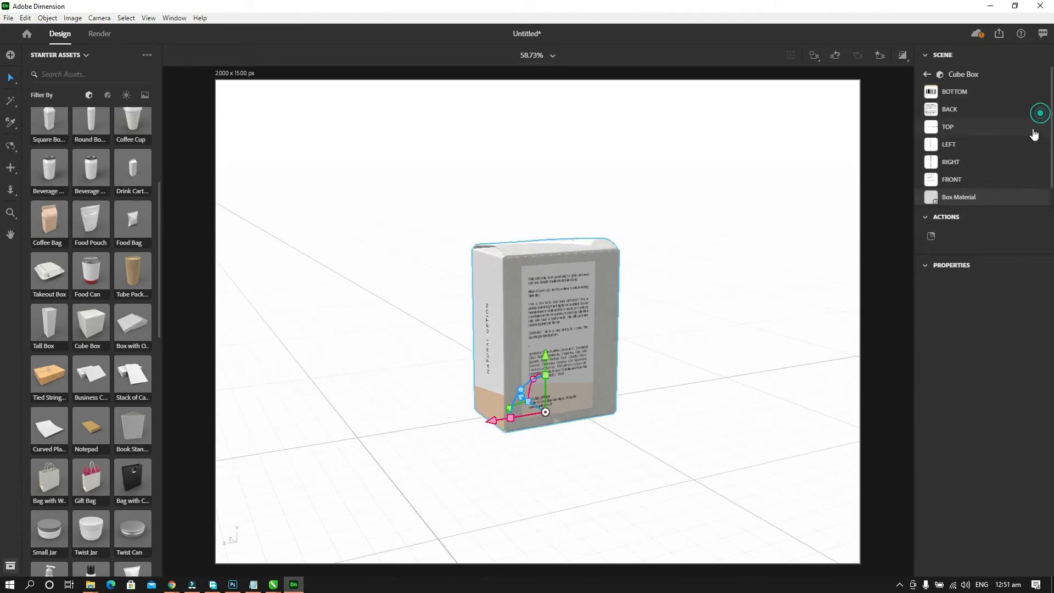
{"action": "left_click", "coordinate": [981, 110]}
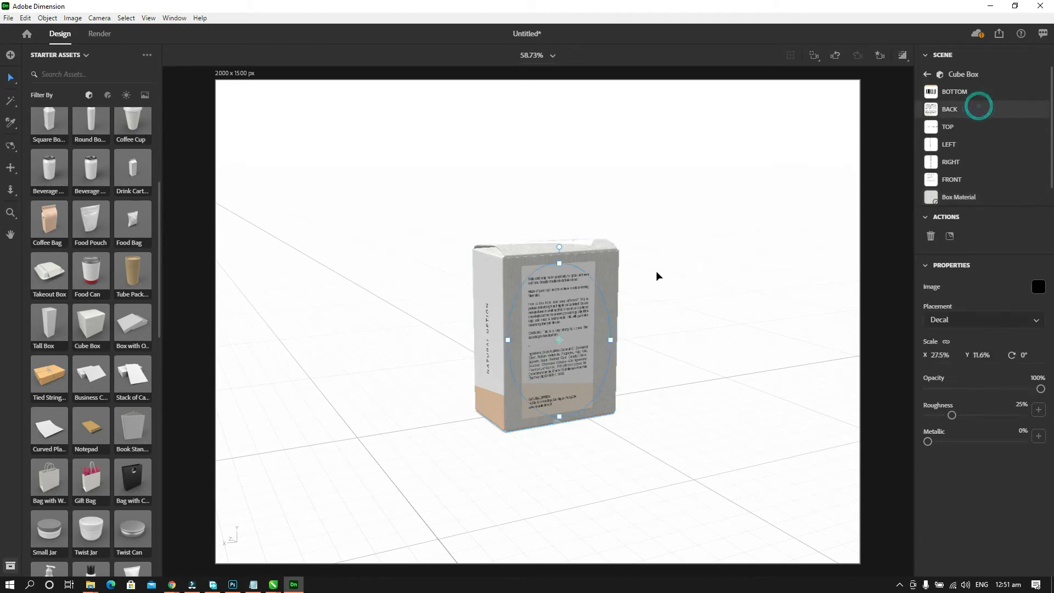
{"action": "left_click_drag", "start_coordinate": [611, 341], "coordinate": [644, 341]}
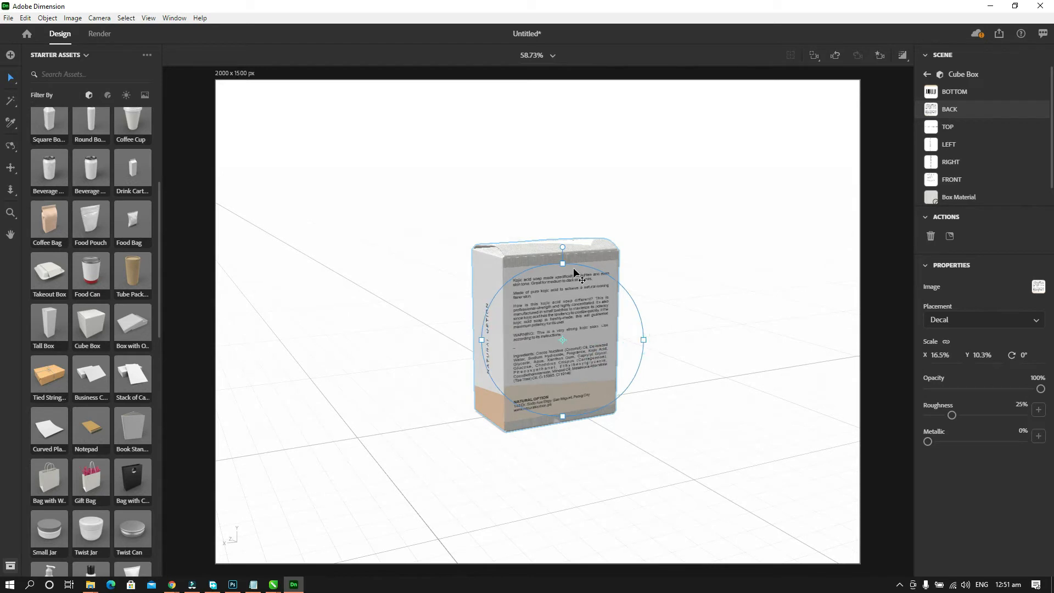
Increase the BACK decal's Y scale to about 12.6% and shift it to cover the back face's full height.
{"action": "left_click_drag", "start_coordinate": [563, 264], "coordinate": [565, 257]}
{"action": "left_click_drag", "start_coordinate": [574, 309], "coordinate": [574, 314]}
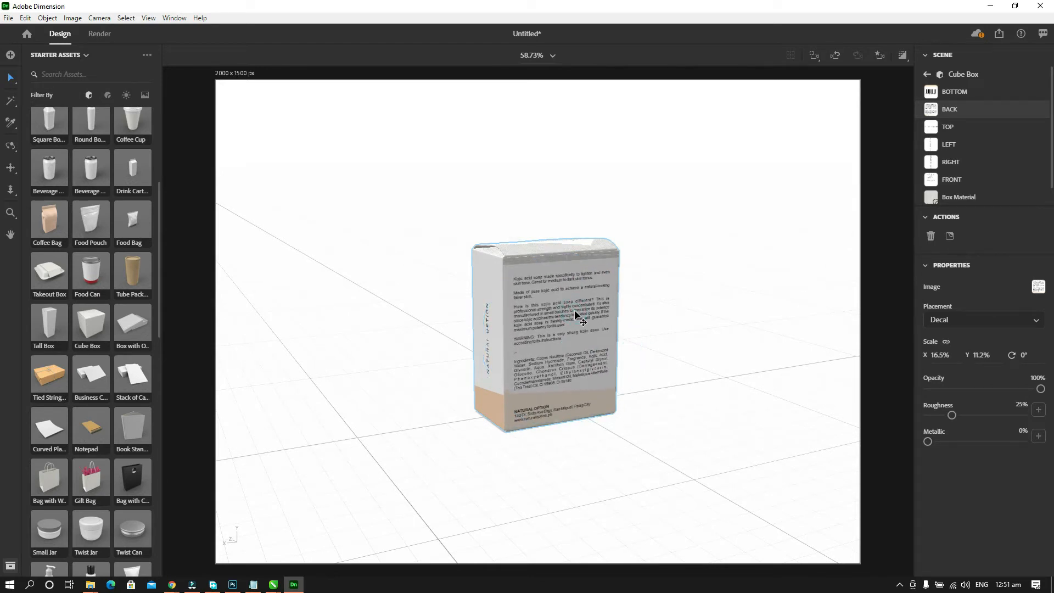
{"action": "left_click_drag", "start_coordinate": [564, 261], "coordinate": [565, 251]}
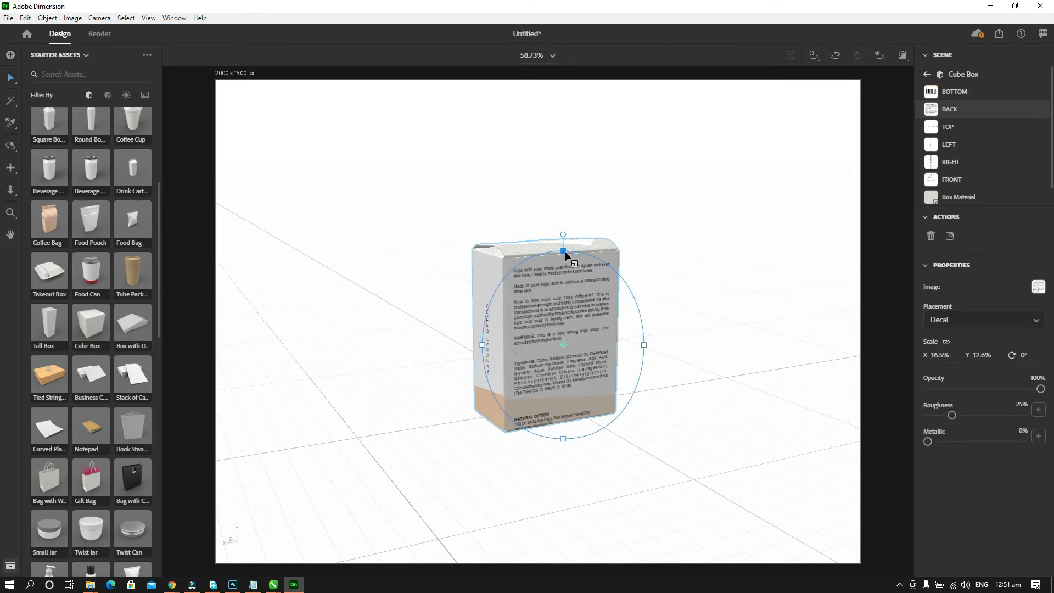
{"action": "left_click", "coordinate": [573, 294]}
{"action": "left_click_drag", "start_coordinate": [572, 294], "coordinate": [573, 290]}
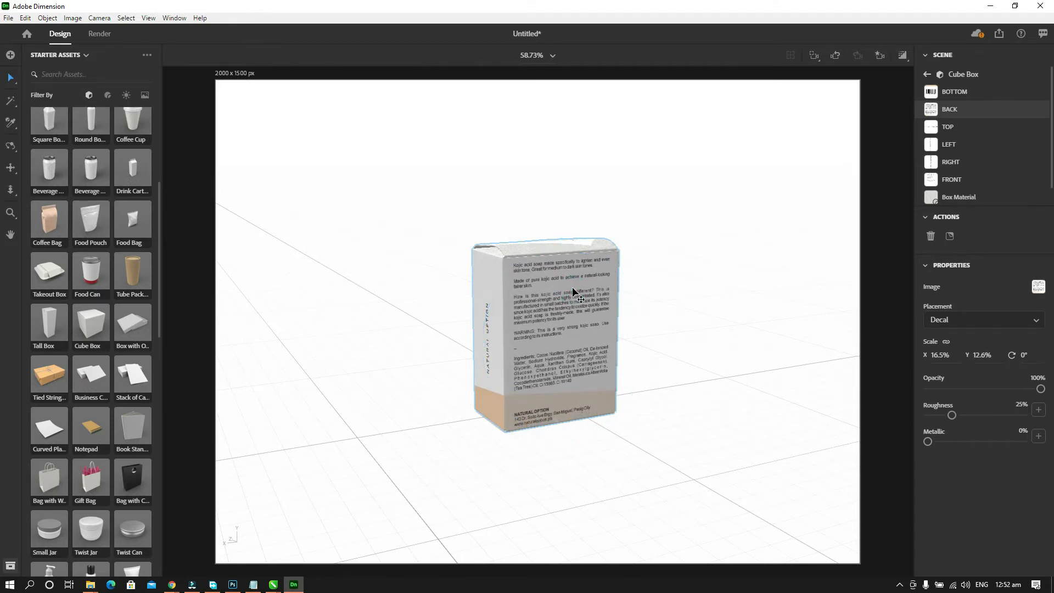
Reduce the BACK decal's Y scale to about 12.5% and move it slightly up to line up with the side artwork.
{"action": "left_click_drag", "start_coordinate": [673, 357], "coordinate": [782, 371]}
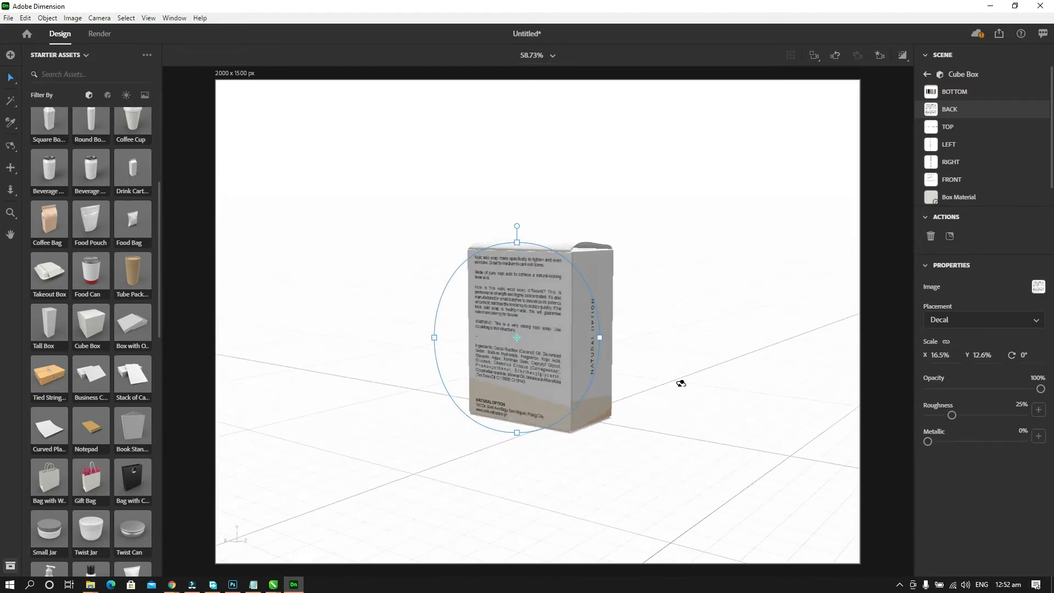
{"action": "left_click_drag", "start_coordinate": [680, 381], "coordinate": [779, 372]}
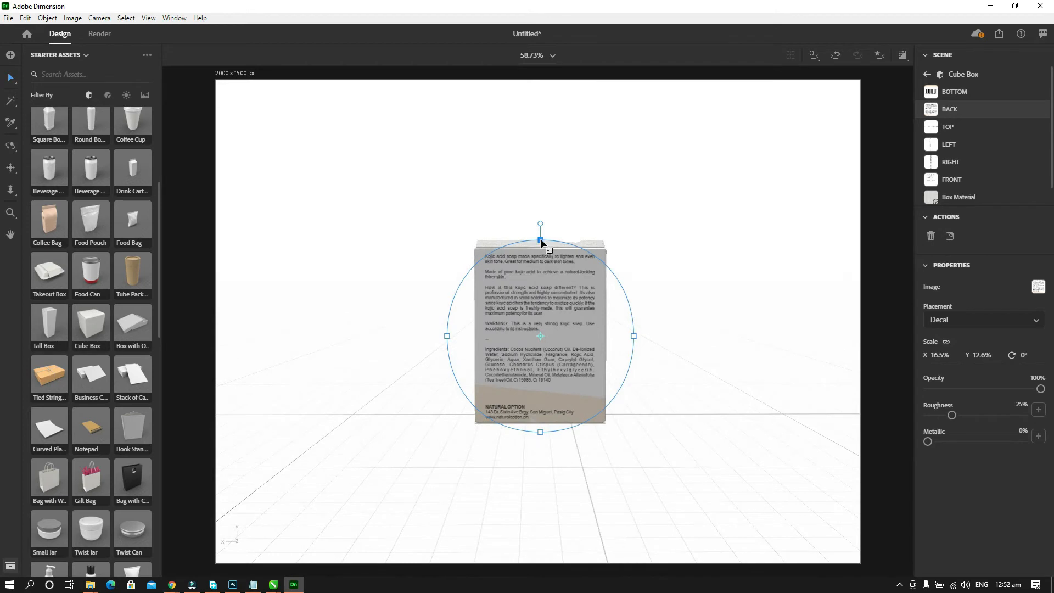
{"action": "left_click_drag", "start_coordinate": [541, 238], "coordinate": [542, 240]}
{"action": "left_click", "coordinate": [566, 306]}
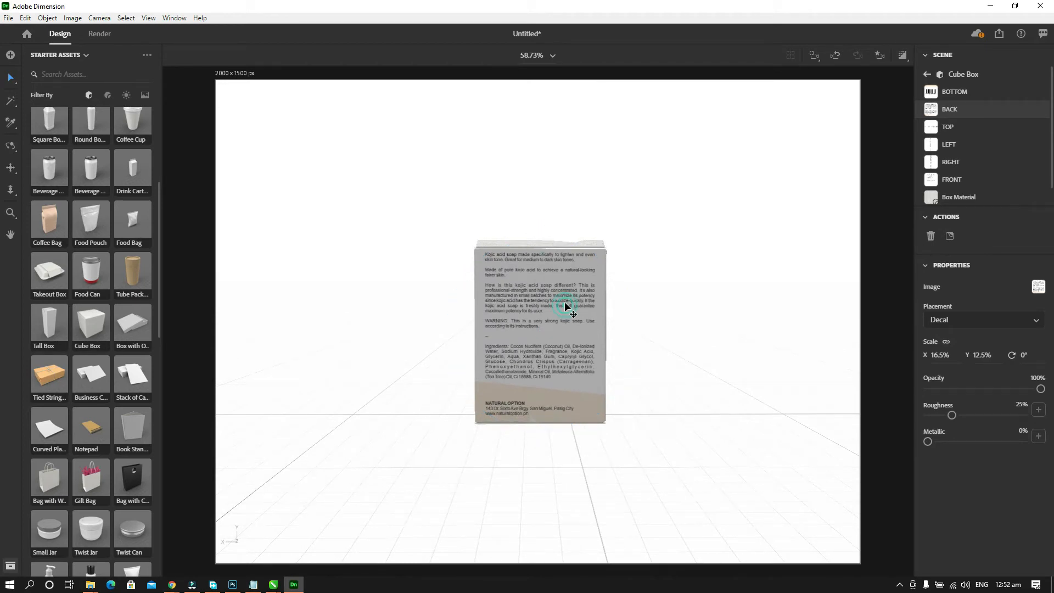
{"action": "left_click_drag", "start_coordinate": [565, 303], "coordinate": [564, 299]}
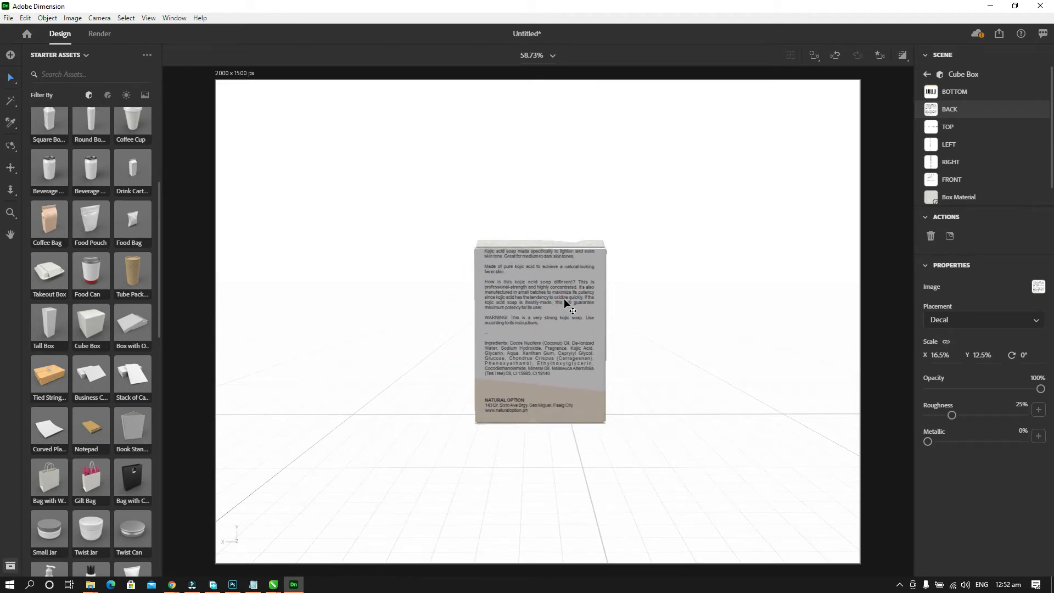
{"action": "left_click_drag", "start_coordinate": [663, 367], "coordinate": [556, 368]}
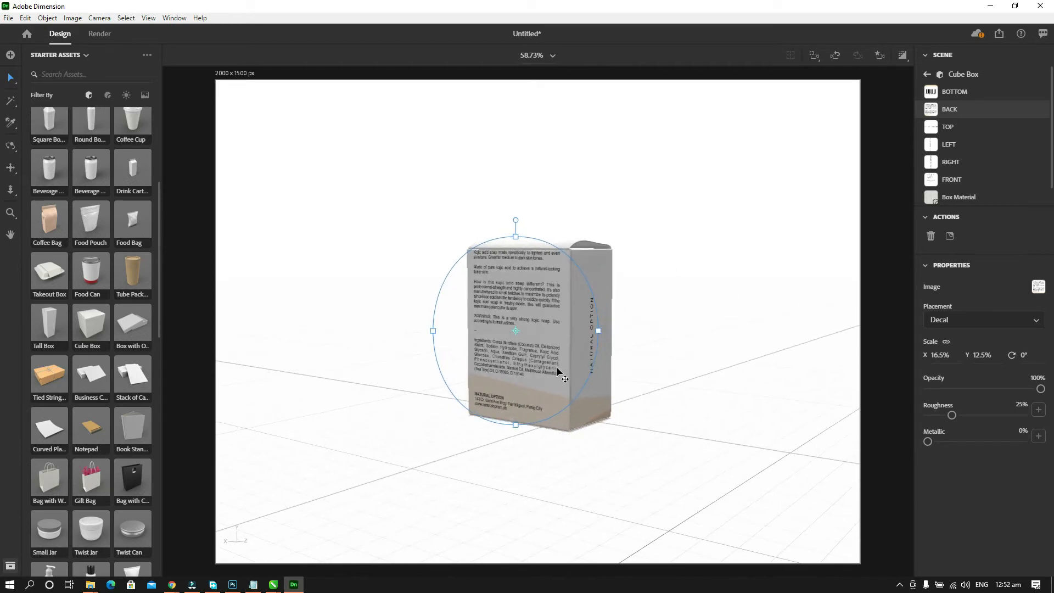
{"action": "left_click", "coordinate": [557, 369]}
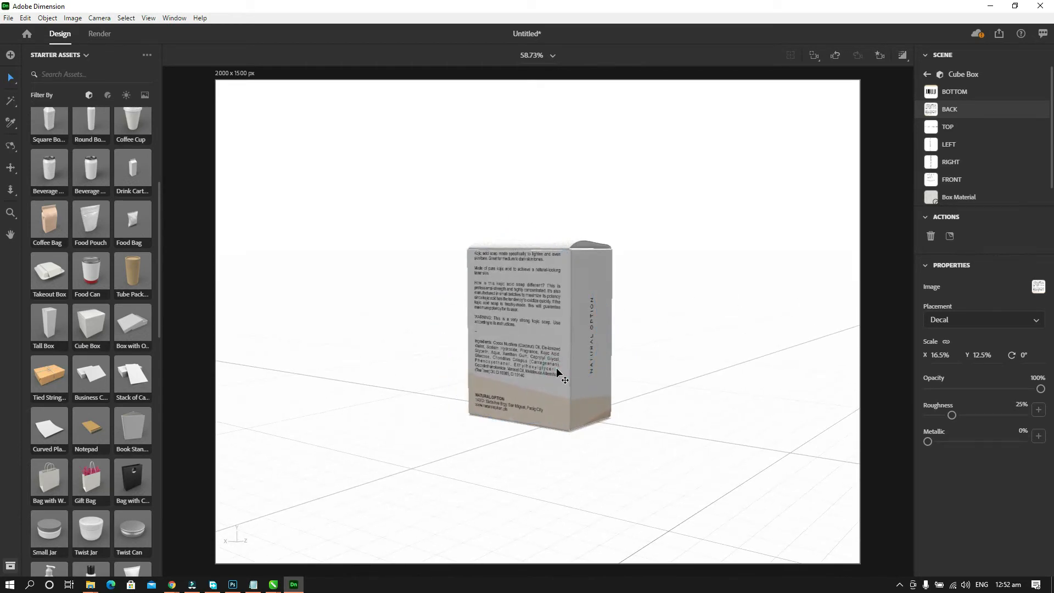
Rotate the BOTTOM barcode decal to 63° and scale it to about 11.6% by 20.5% on the box's underside.
{"action": "left_click_drag", "start_coordinate": [654, 430], "coordinate": [646, 299]}
{"action": "left_click", "coordinate": [551, 404]}
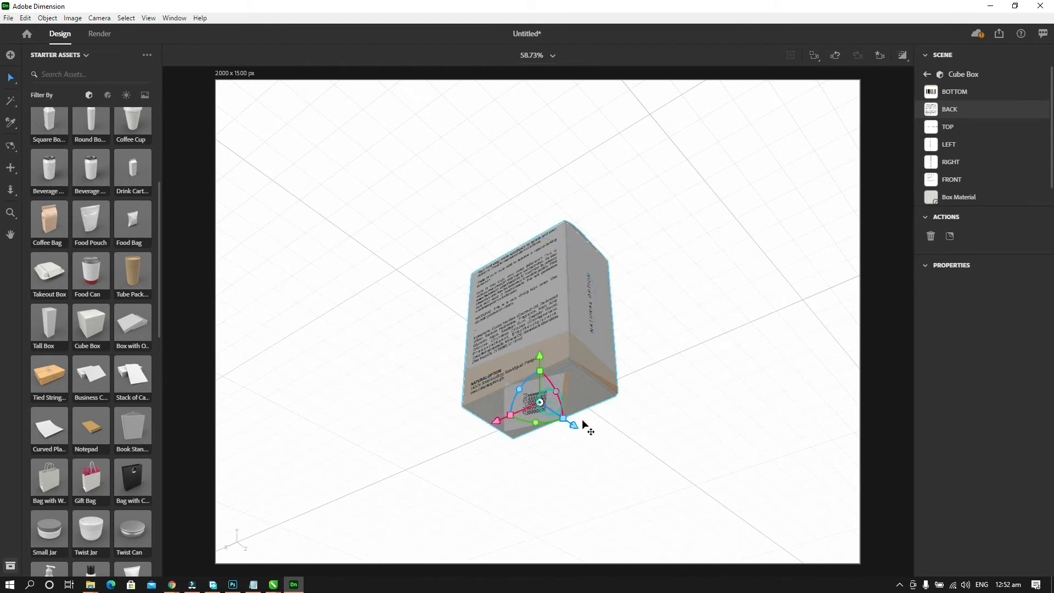
{"action": "left_click_drag", "start_coordinate": [568, 411], "coordinate": [699, 357]}
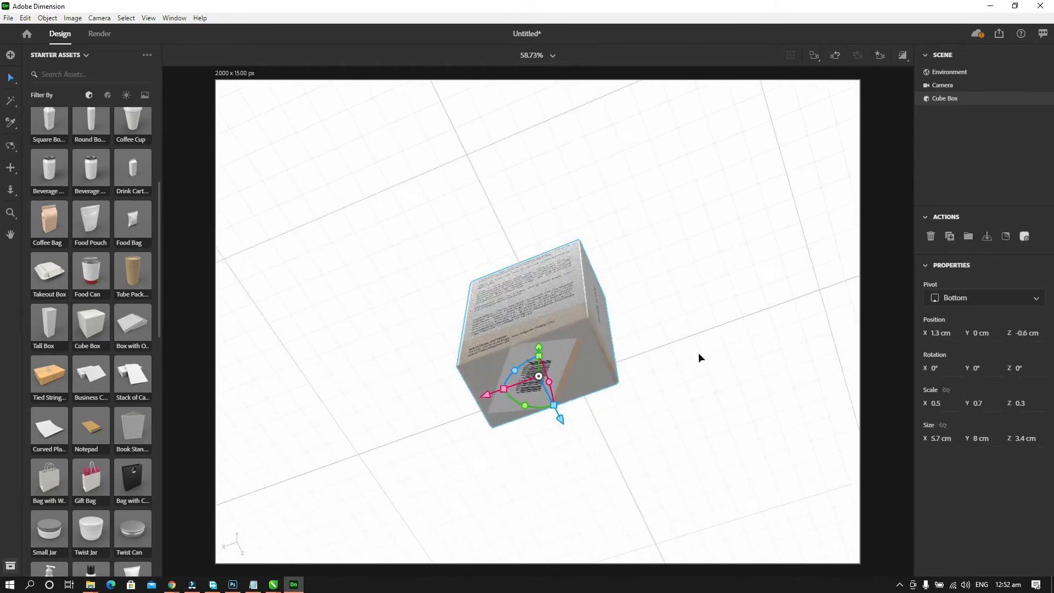
{"action": "left_click", "coordinate": [1043, 100]}
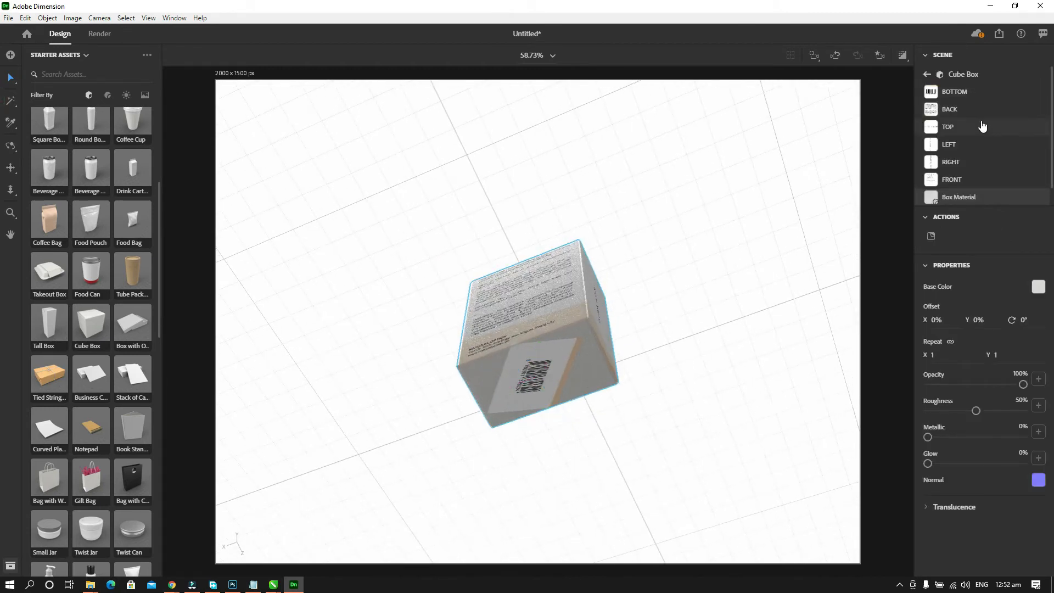
{"action": "left_click", "coordinate": [996, 93]}
{"action": "left_click_drag", "start_coordinate": [535, 308], "coordinate": [641, 340]}
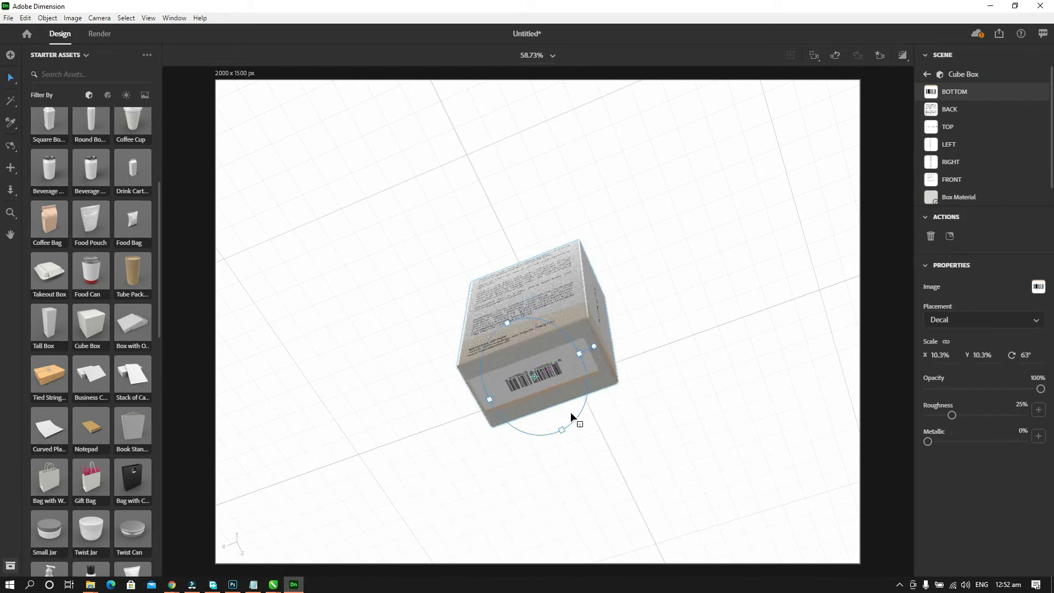
{"action": "left_click_drag", "start_coordinate": [561, 431], "coordinate": [563, 433]}
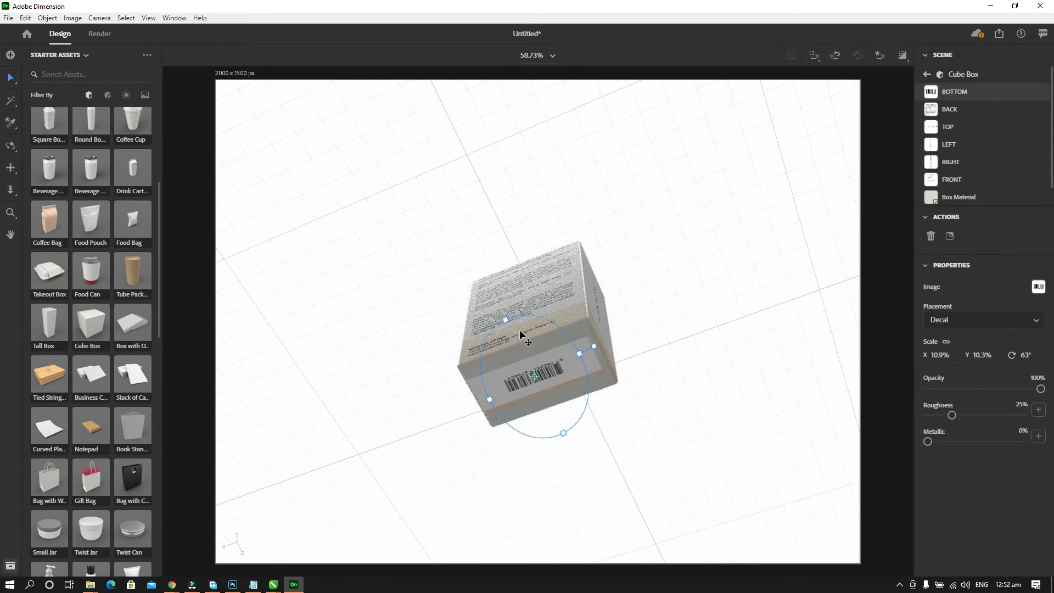
{"action": "left_click_drag", "start_coordinate": [579, 353], "coordinate": [626, 333]}
Rotate the TOP decal to 154° so its text reads upright from the front of the box.
{"action": "left_click_drag", "start_coordinate": [641, 378], "coordinate": [569, 414]}
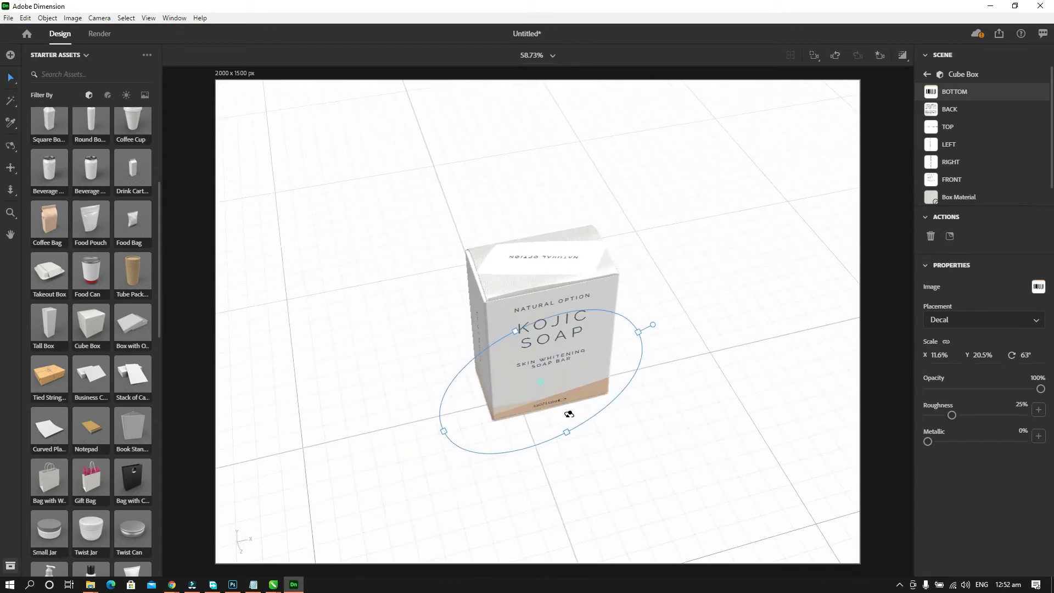
{"action": "left_click", "coordinate": [963, 127]}
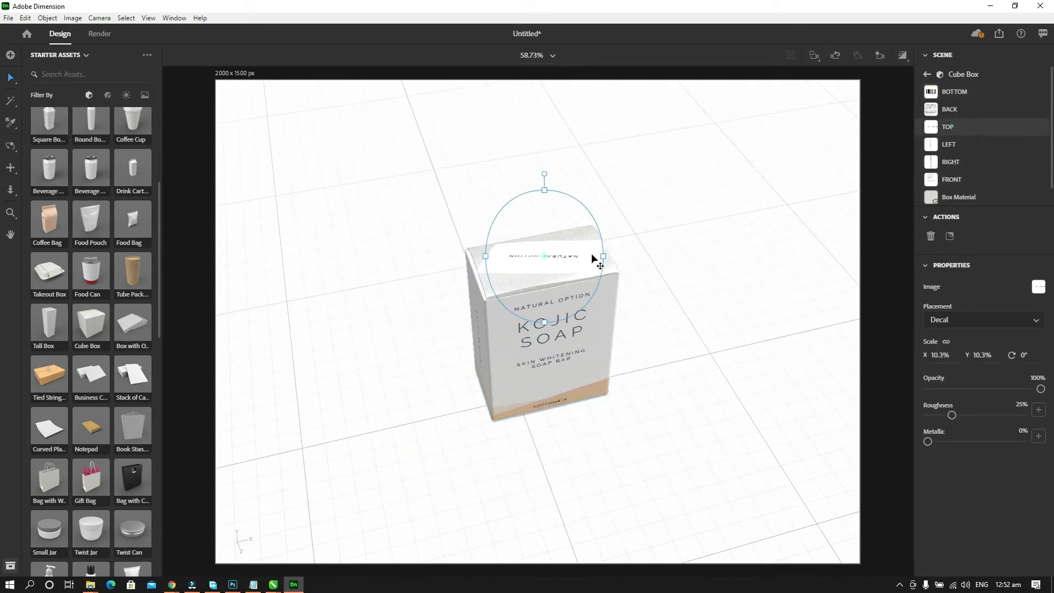
{"action": "left_click_drag", "start_coordinate": [551, 177], "coordinate": [596, 331]}
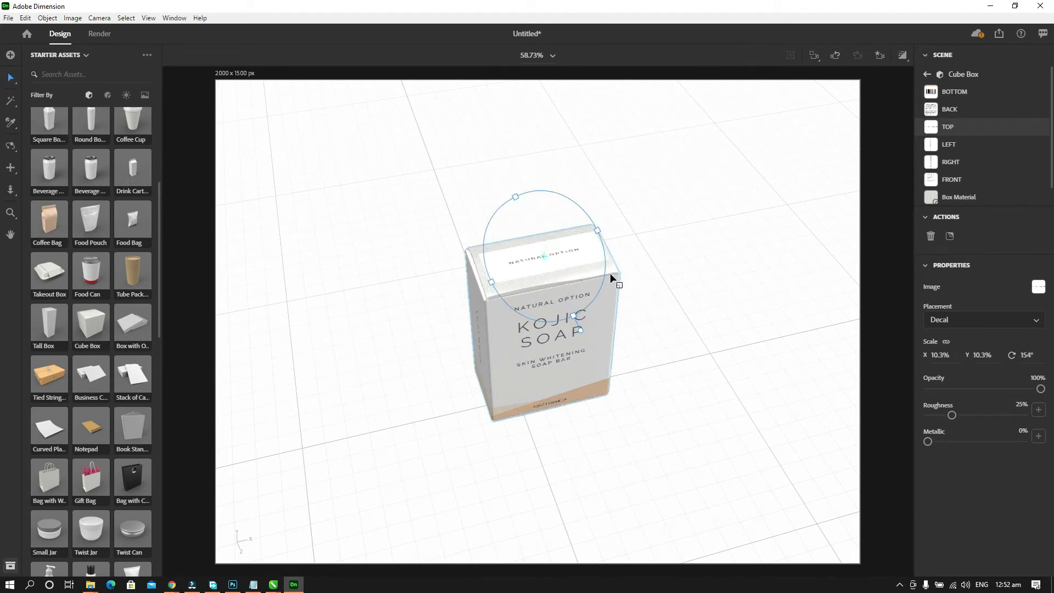
Scale the TOP decal to about 13.1% by 17.3% and nudge it to cover the box's top face.
{"action": "left_click_drag", "start_coordinate": [602, 229], "coordinate": [611, 224]}
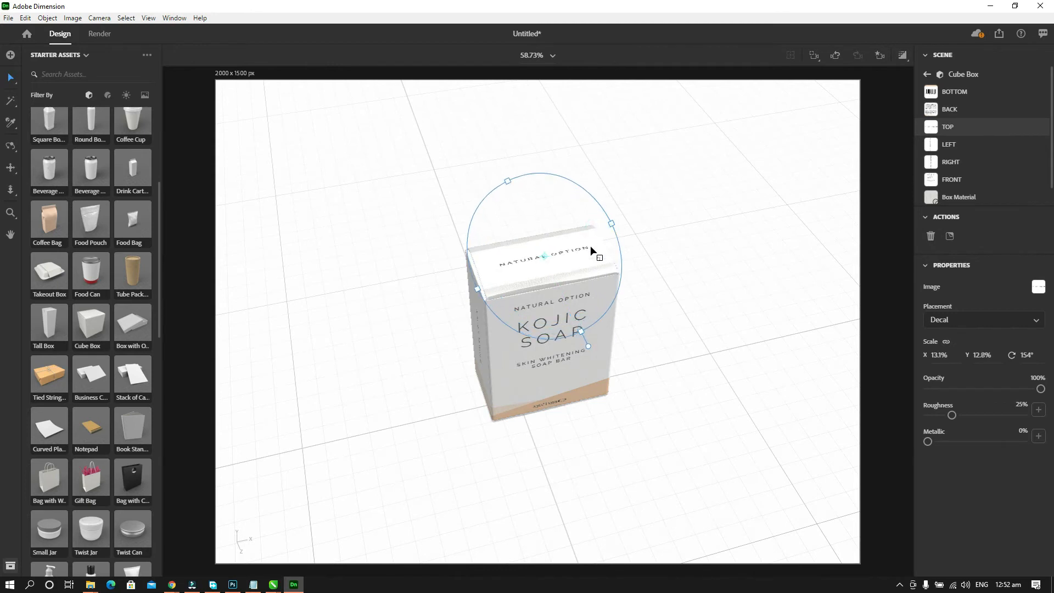
{"action": "left_click_drag", "start_coordinate": [582, 333], "coordinate": [588, 364]}
{"action": "left_click_drag", "start_coordinate": [571, 271], "coordinate": [569, 272]}
{"action": "left_click_drag", "start_coordinate": [632, 374], "coordinate": [703, 370]}
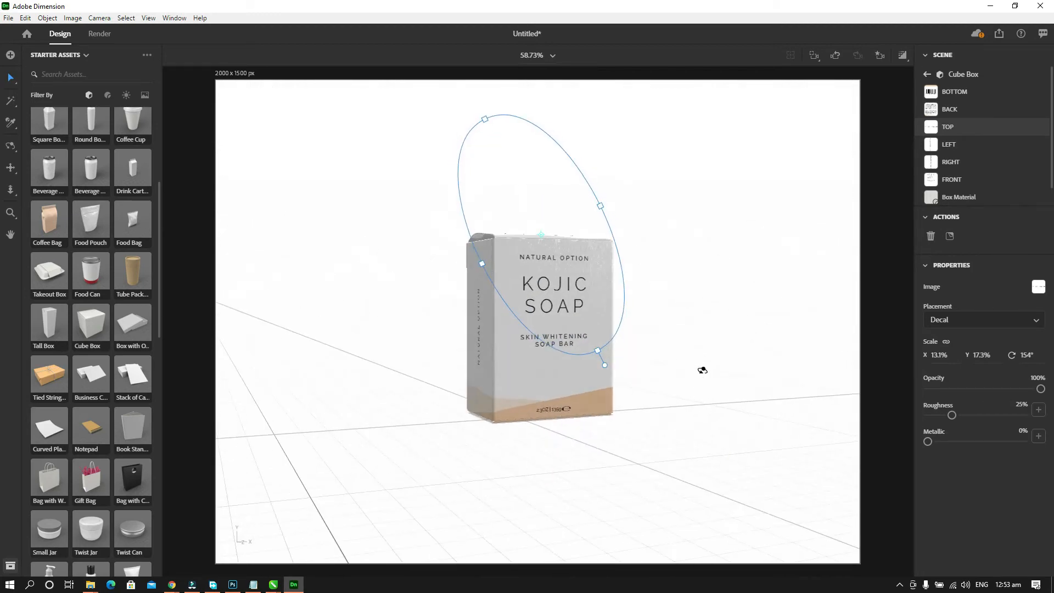
{"action": "left_click_drag", "start_coordinate": [592, 416], "coordinate": [650, 364]}
{"action": "left_click", "coordinate": [656, 349]}
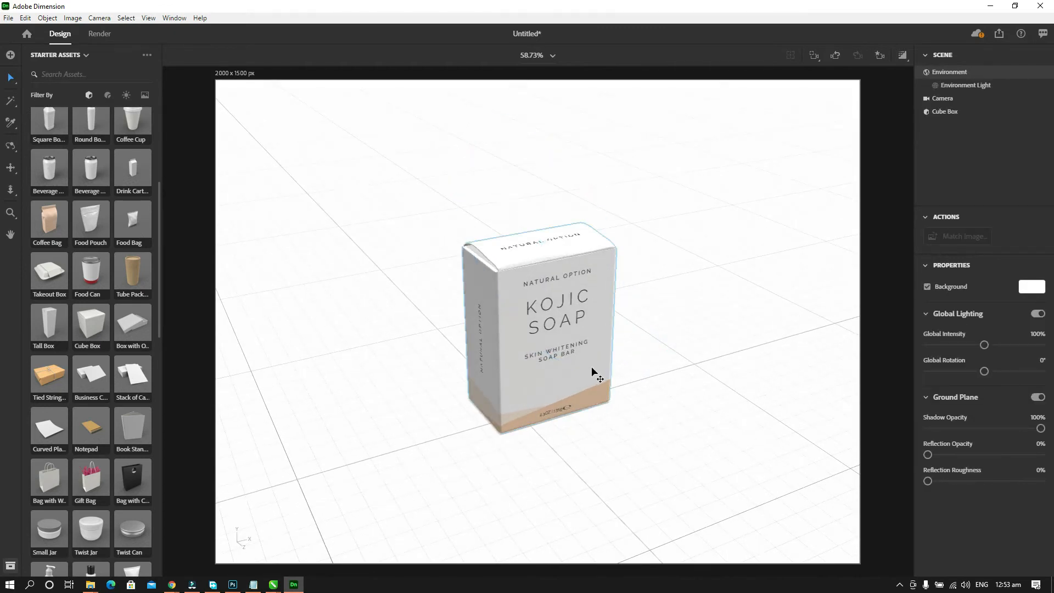
Preview the rendered look of the box from its front corner to check the decals and shadow.
{"action": "left_click_drag", "start_coordinate": [626, 360], "coordinate": [602, 335]}
{"action": "left_click_drag", "start_coordinate": [613, 386], "coordinate": [605, 365]}
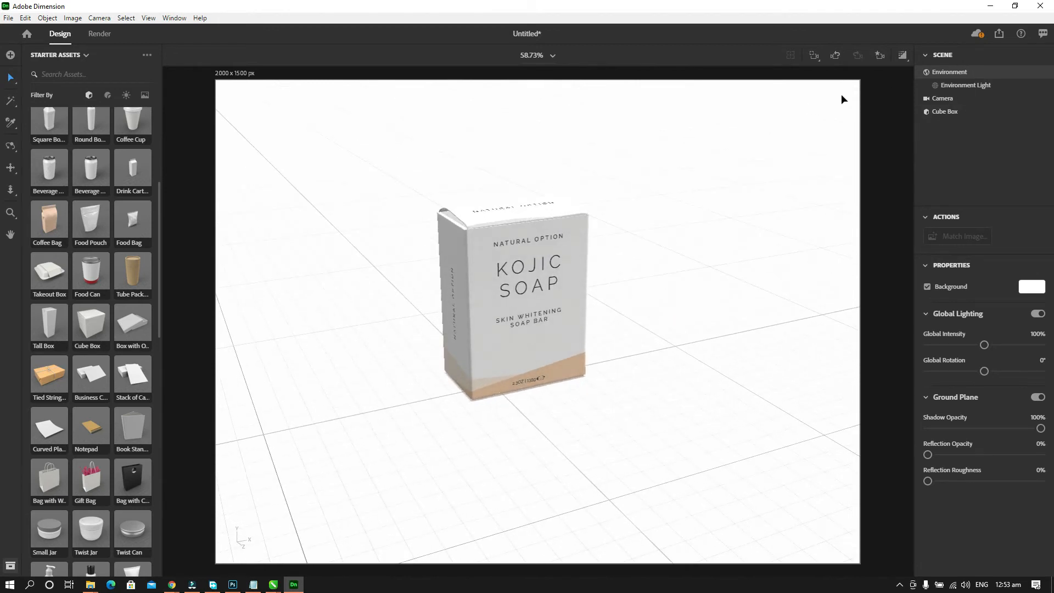
{"action": "left_click", "coordinate": [903, 57]}
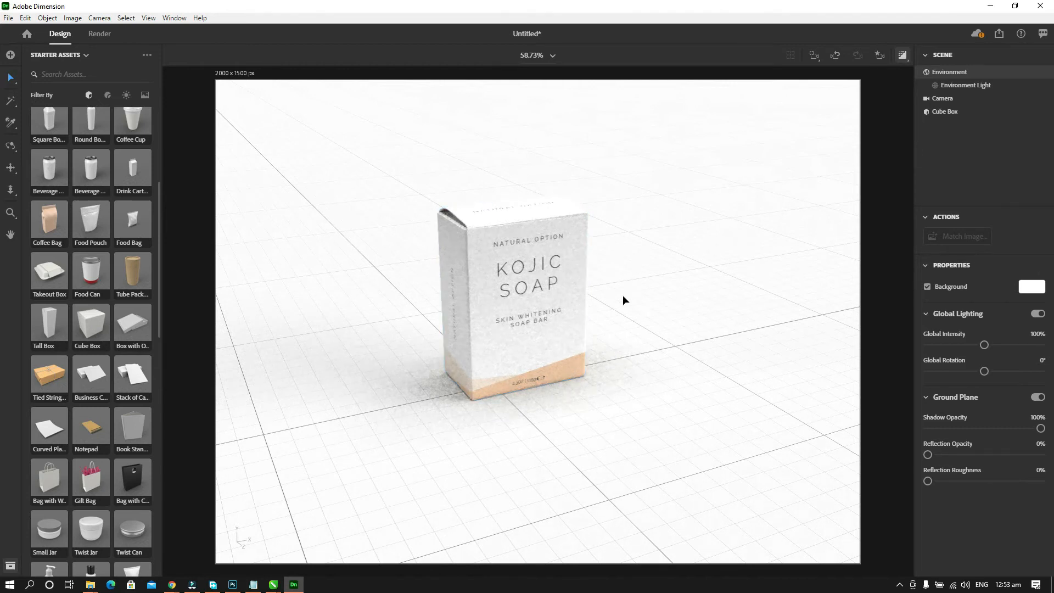
{"action": "left_click_drag", "start_coordinate": [574, 317], "coordinate": [636, 318]}
Duplicate the box along X to about 8.9 cm and lay one box flat on the ground at 90°, 180°, 90° rotation.
{"action": "left_click", "coordinate": [579, 365]}
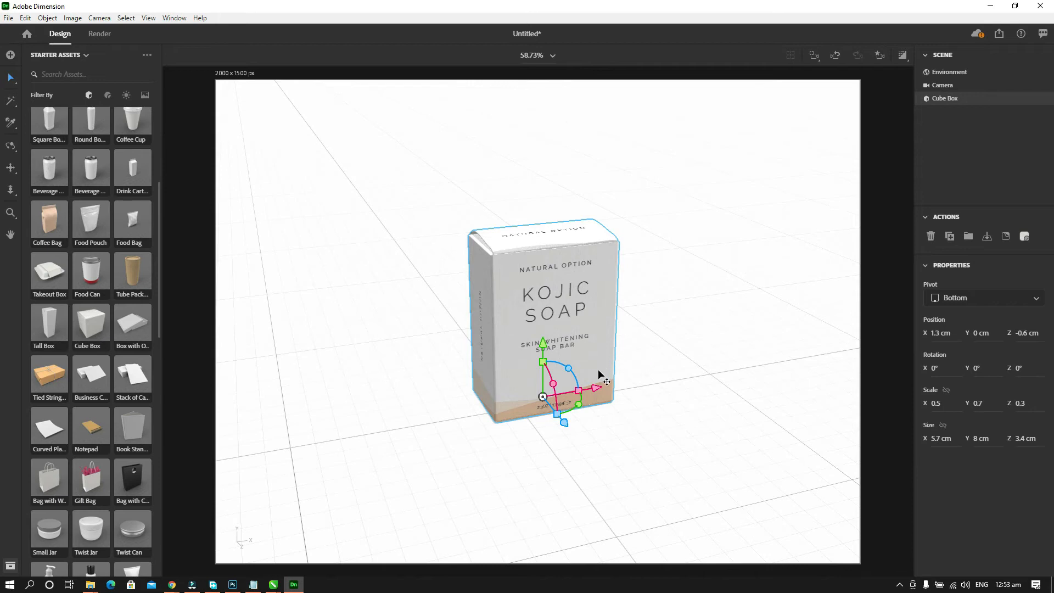
{"action": "left_click_drag", "start_coordinate": [595, 367], "coordinate": [736, 343]}
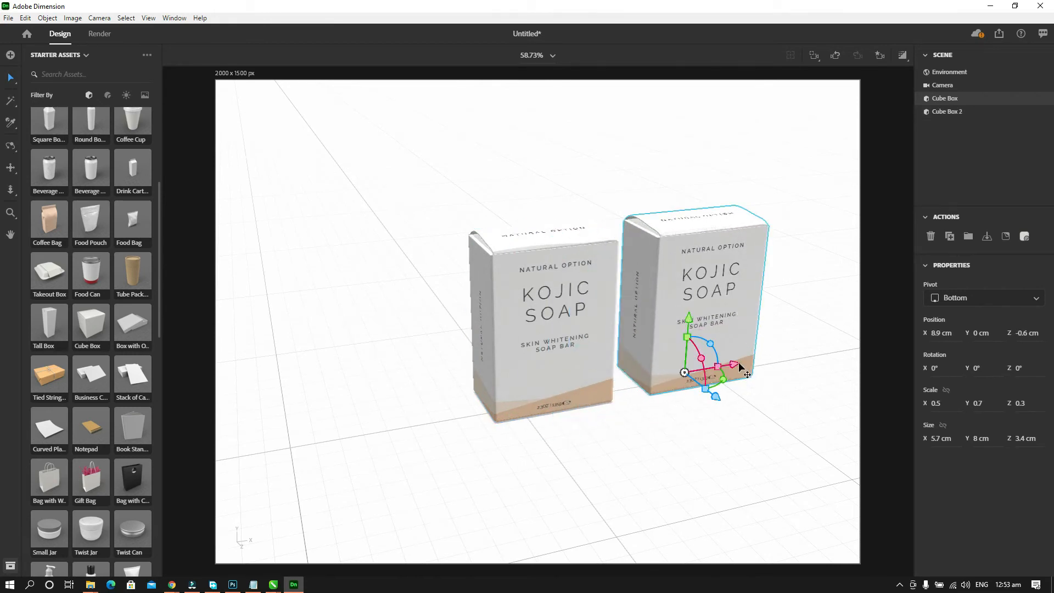
{"action": "left_click_drag", "start_coordinate": [723, 380], "coordinate": [668, 396]}
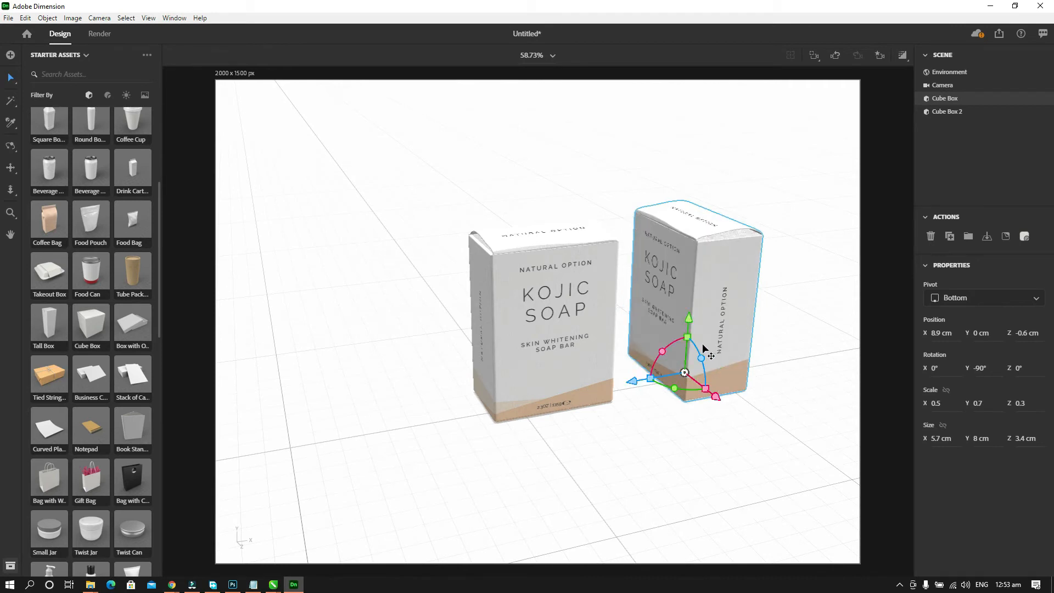
{"action": "left_click_drag", "start_coordinate": [664, 355], "coordinate": [736, 324]}
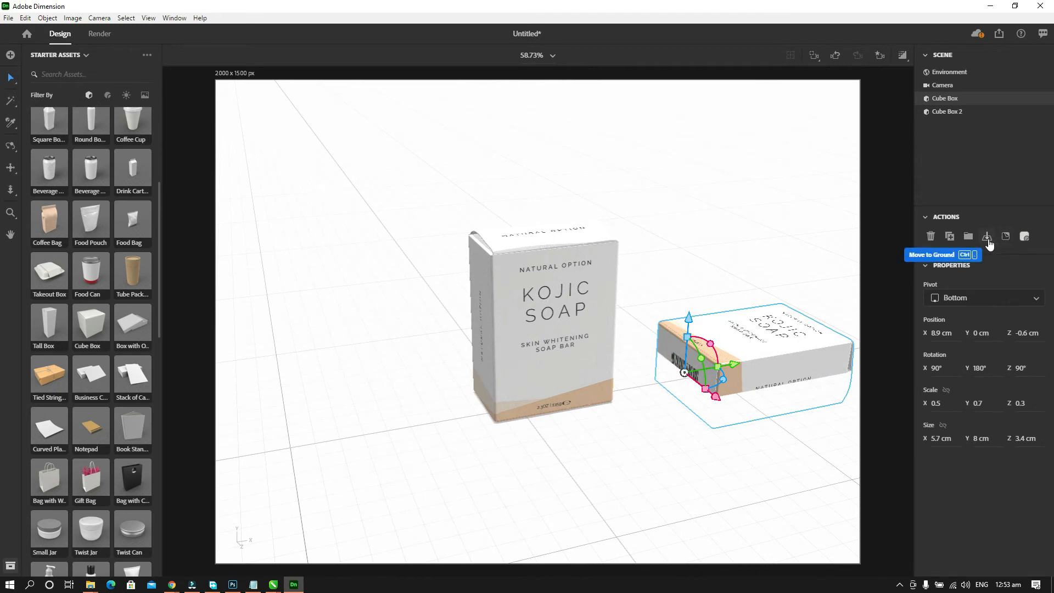
{"action": "left_click", "coordinate": [988, 240]}
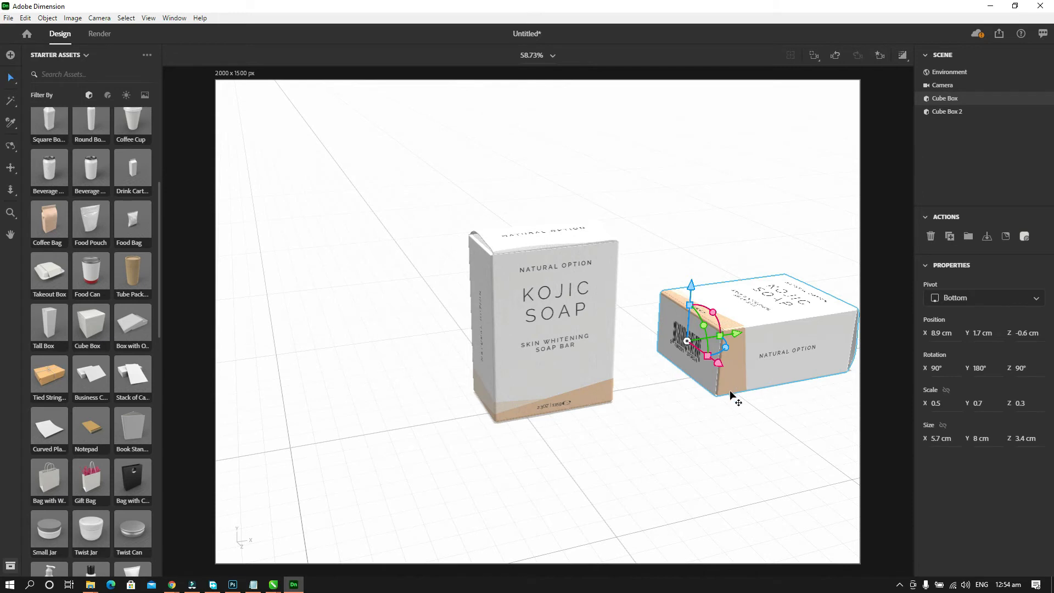
Move the lying box to about X 7.3 cm, Z -1.7 cm and turn it to 118° about Z, so its barcode end faces forward.
{"action": "left_click_drag", "start_coordinate": [767, 332], "coordinate": [754, 339]}
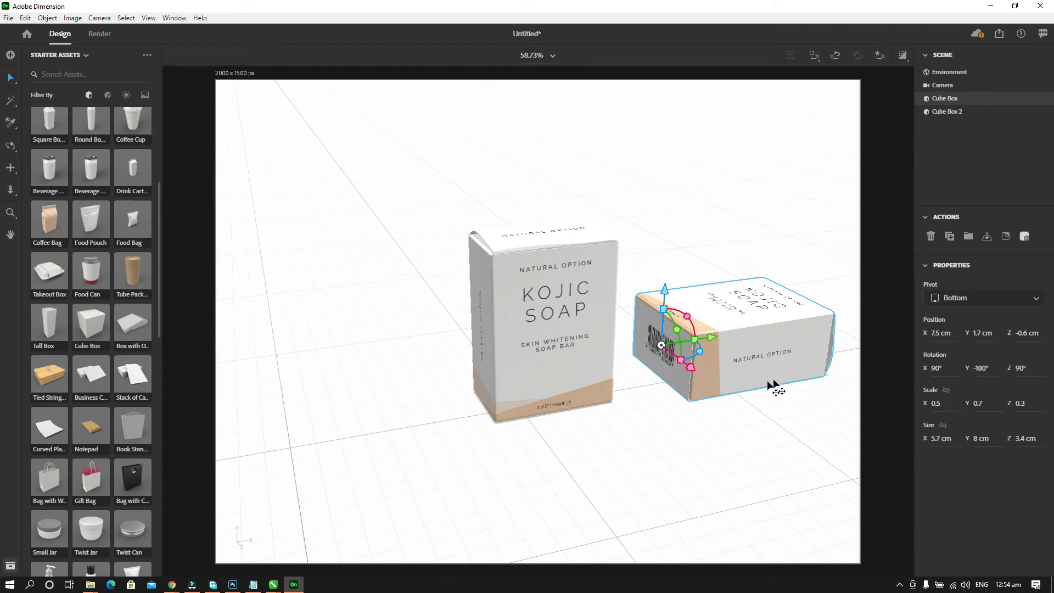
{"action": "left_click_drag", "start_coordinate": [698, 352], "coordinate": [734, 346]}
{"action": "left_click", "coordinate": [712, 424]}
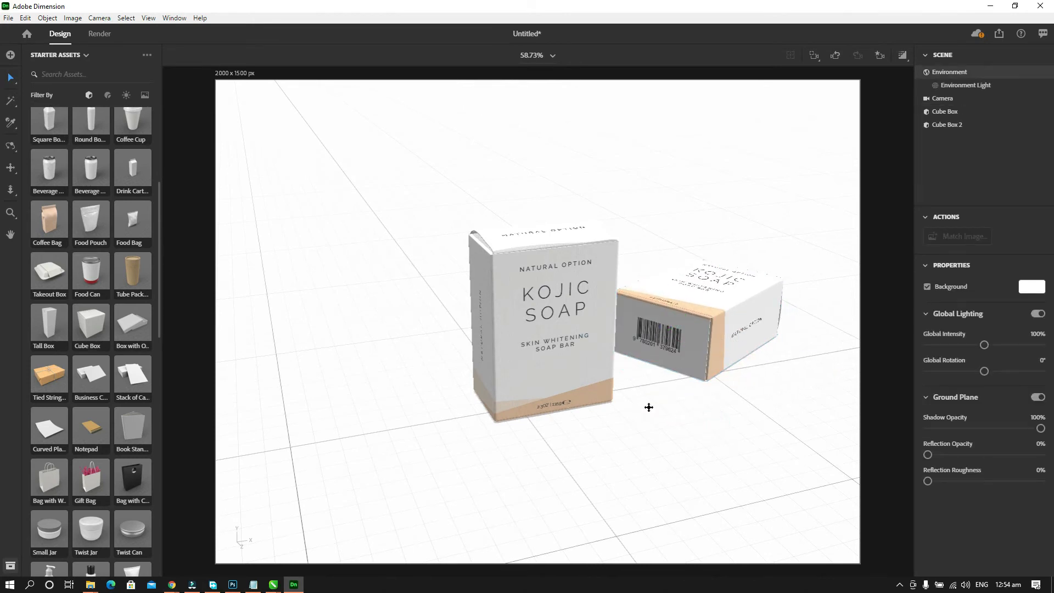
{"action": "left_click_drag", "start_coordinate": [647, 405], "coordinate": [602, 416]}
{"action": "left_click_drag", "start_coordinate": [693, 328], "coordinate": [678, 335]}
{"action": "scroll", "coordinate": [594, 402], "scroll_direction": "up", "scroll_amount": 2}
{"action": "scroll", "coordinate": [593, 398], "scroll_direction": "up", "scroll_amount": 2}
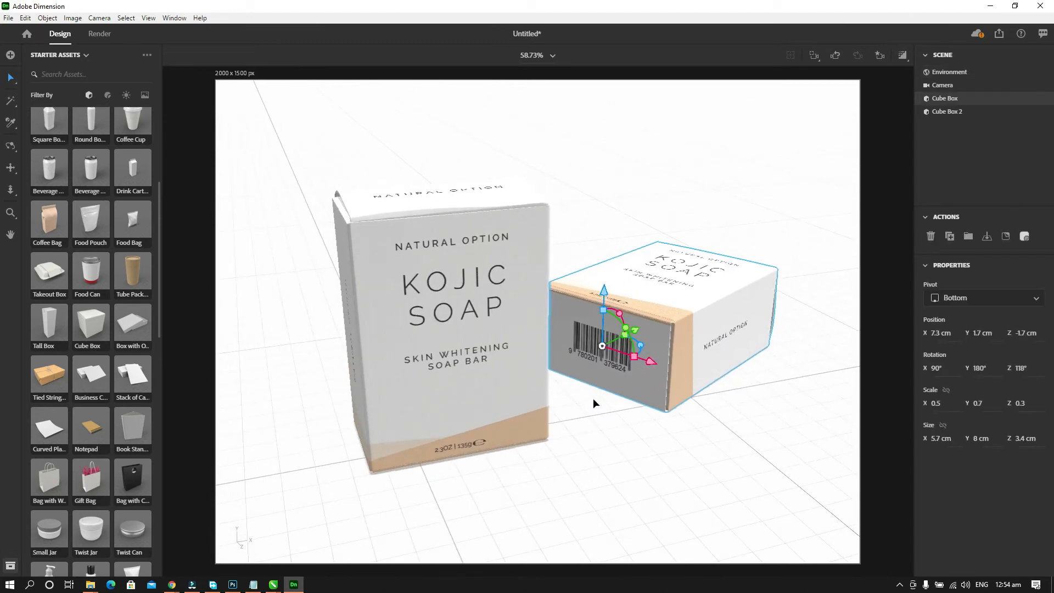
{"action": "scroll", "coordinate": [615, 383], "scroll_direction": "down", "scroll_amount": 1}
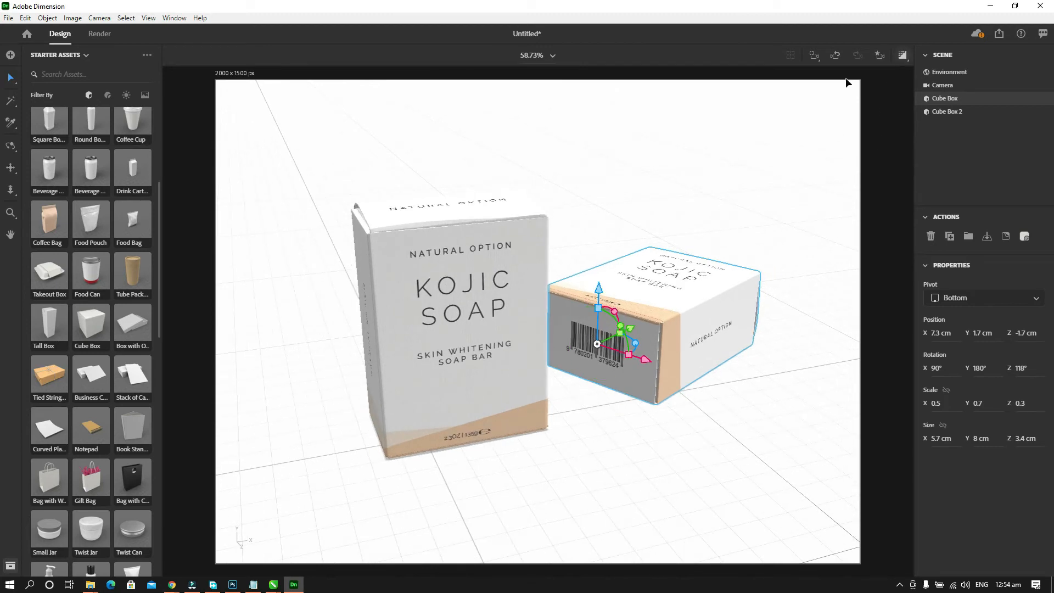
{"action": "left_click", "coordinate": [625, 184]}
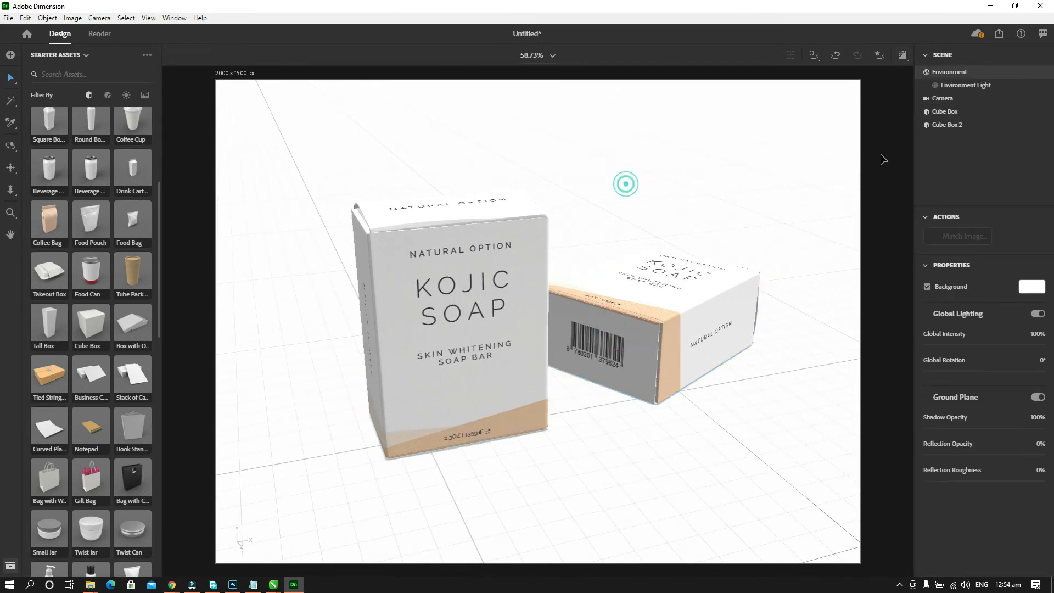
Set the environment background to a beige colour of about RGB 230, 207, 172.
{"action": "left_click", "coordinate": [146, 95]}
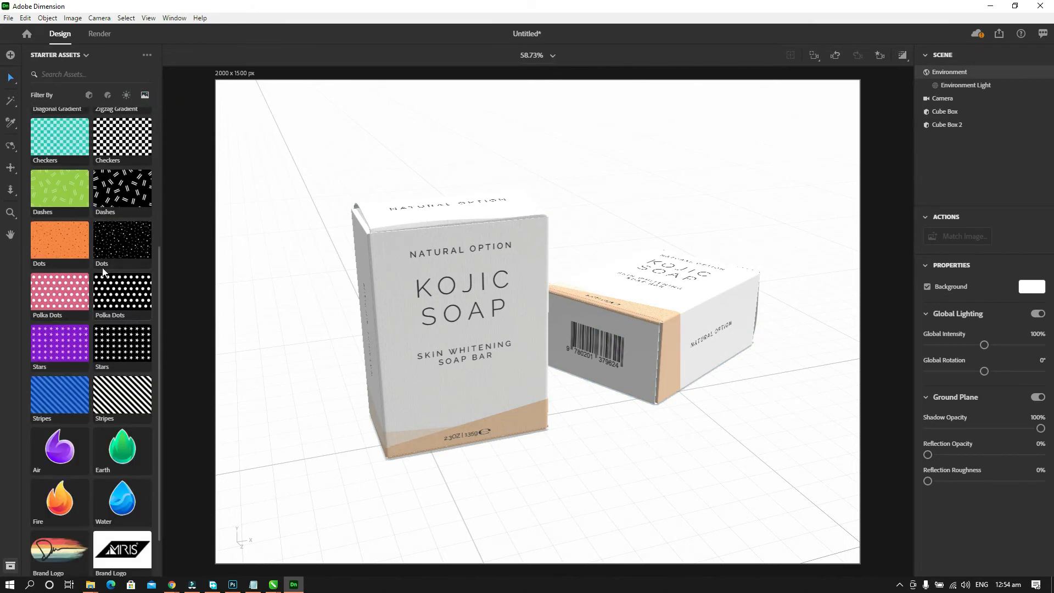
{"action": "scroll", "coordinate": [104, 263], "scroll_direction": "up", "scroll_amount": 4}
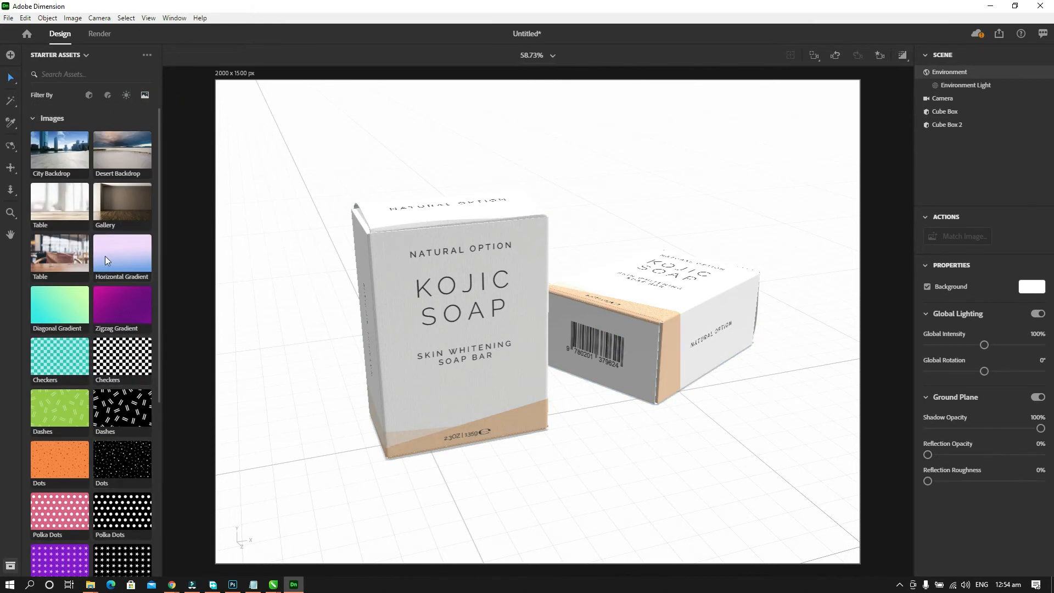
{"action": "left_click", "coordinate": [1031, 288]}
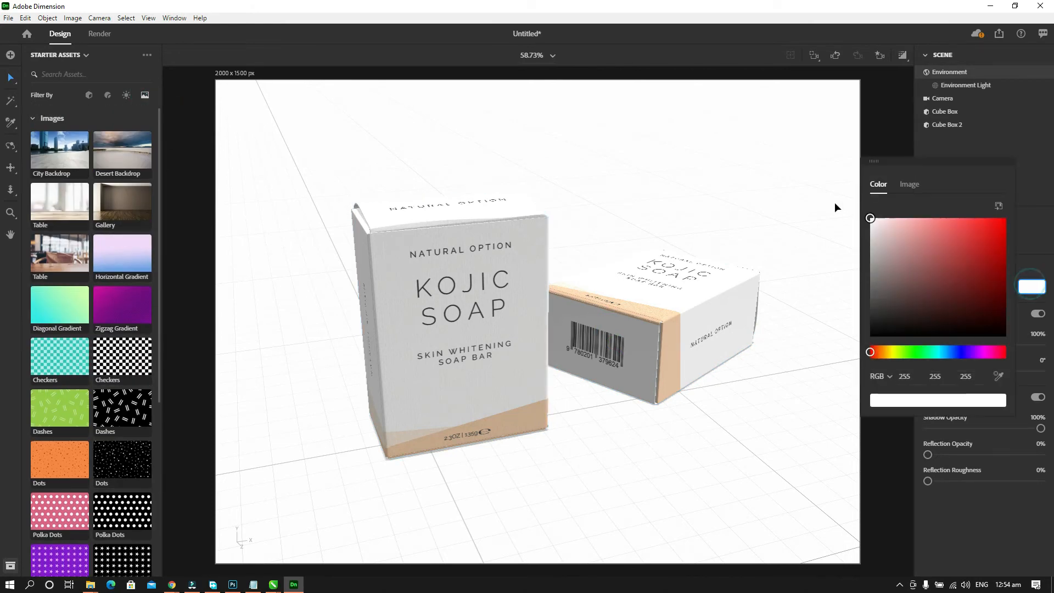
{"action": "left_click", "coordinate": [880, 353]}
{"action": "left_click", "coordinate": [903, 257]}
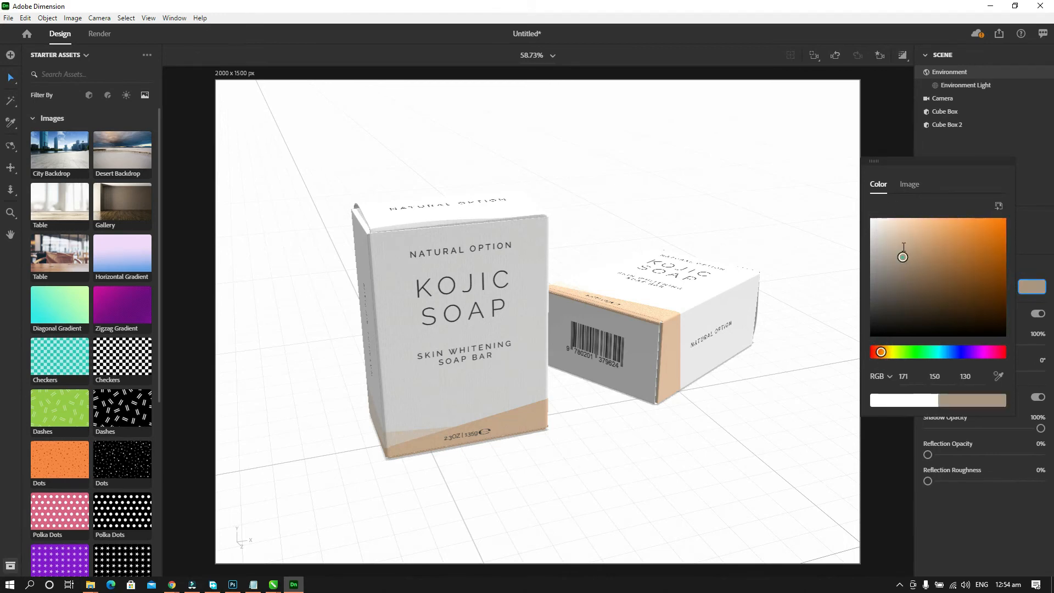
{"action": "left_click_drag", "start_coordinate": [903, 246], "coordinate": [901, 218]}
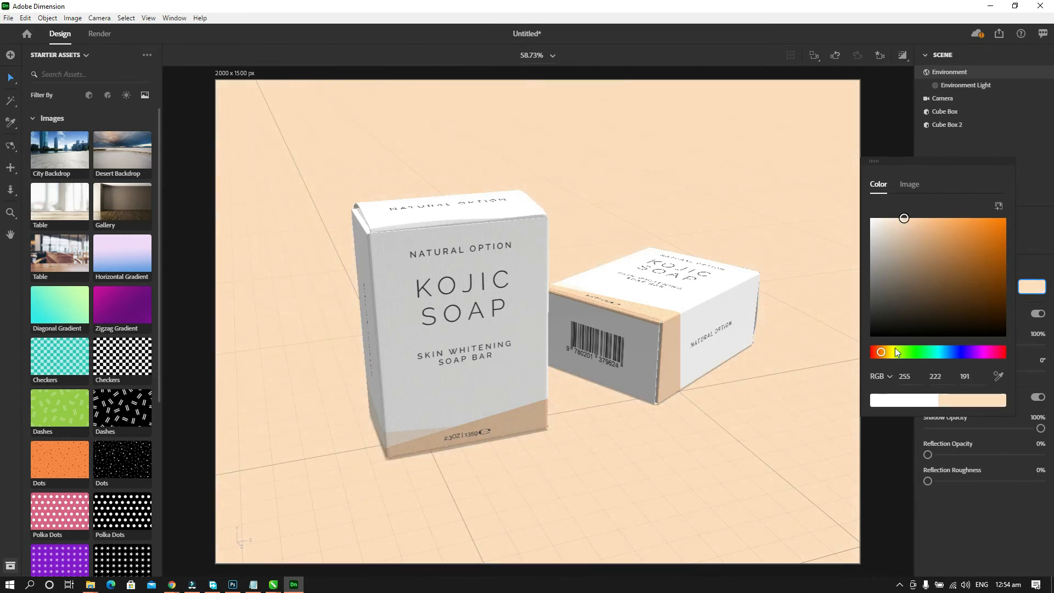
{"action": "left_click_drag", "start_coordinate": [882, 354], "coordinate": [883, 354]}
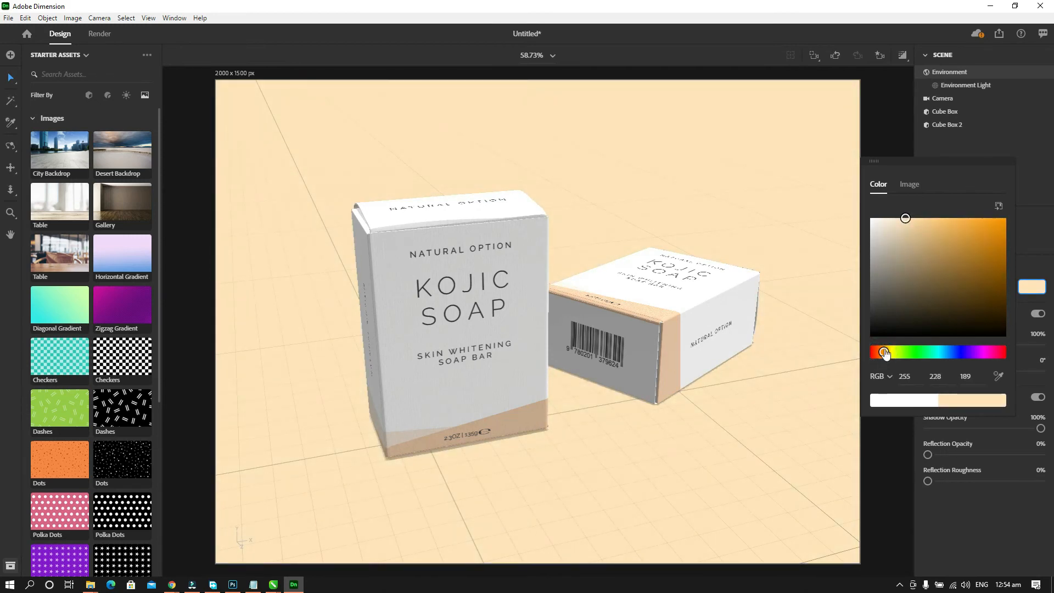
{"action": "left_click_drag", "start_coordinate": [906, 224], "coordinate": [905, 230]}
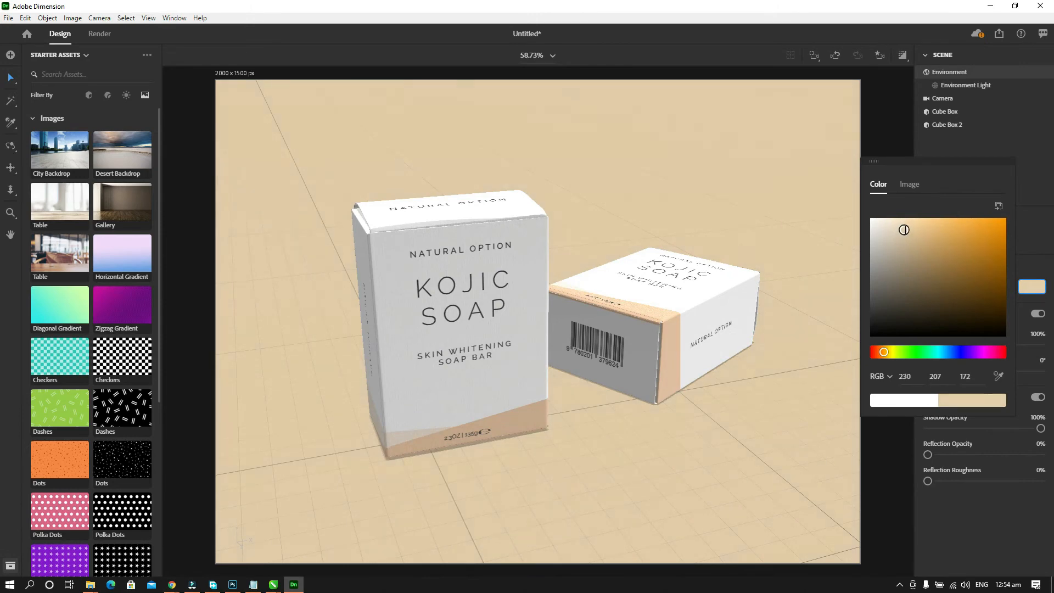
{"action": "left_click", "coordinate": [1024, 220]}
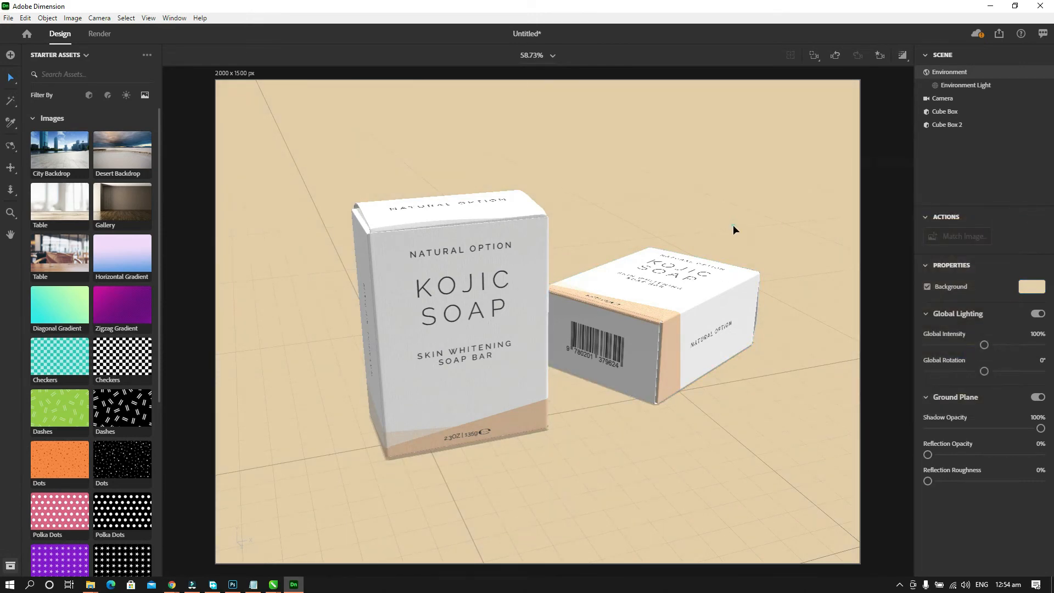
Turn on the render preview and set the environment light to about 66% intensity and -17° rotation.
{"action": "left_click", "coordinate": [905, 58]}
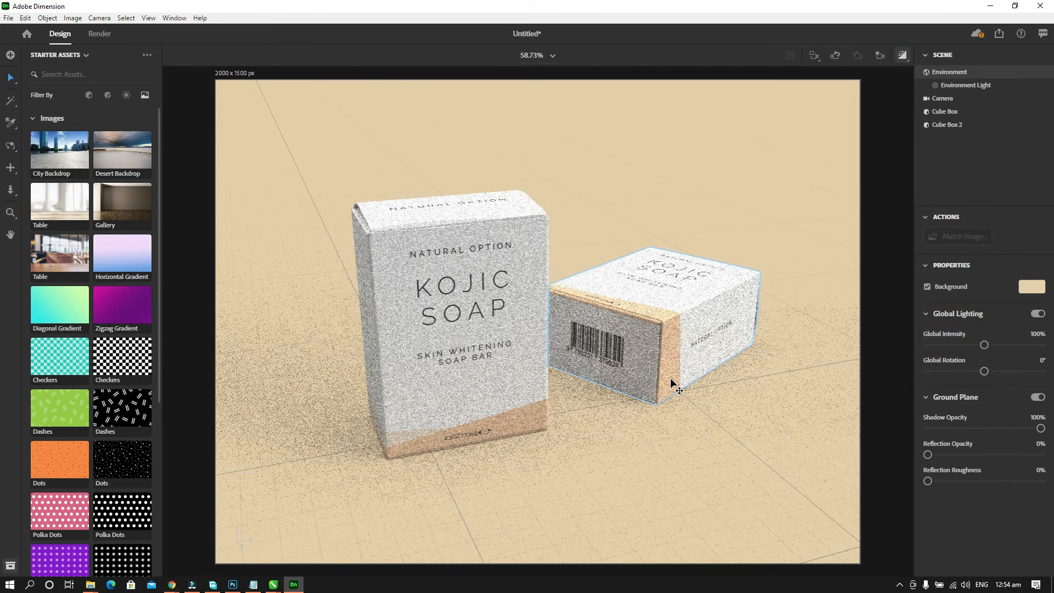
{"action": "left_click", "coordinate": [970, 88]}
{"action": "left_click_drag", "start_coordinate": [984, 315], "coordinate": [967, 321]}
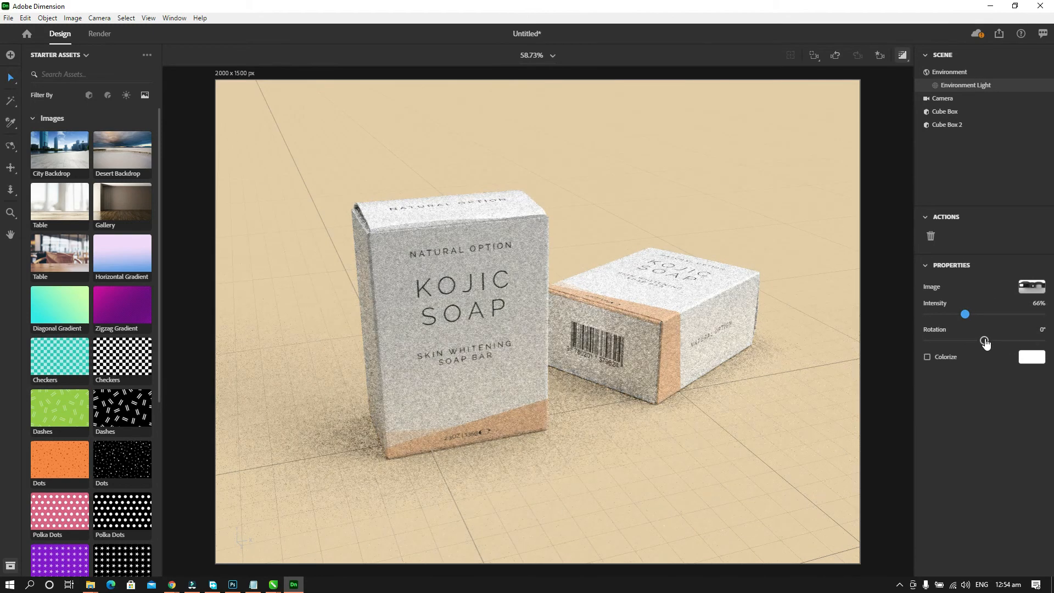
{"action": "mouse_move", "coordinate": [986, 342]}
{"action": "left_mouse_down"}
{"action": "mouse_move", "coordinate": [1015, 342]}
{"action": "mouse_move", "coordinate": [979, 341]}
{"action": "left_mouse_up"}
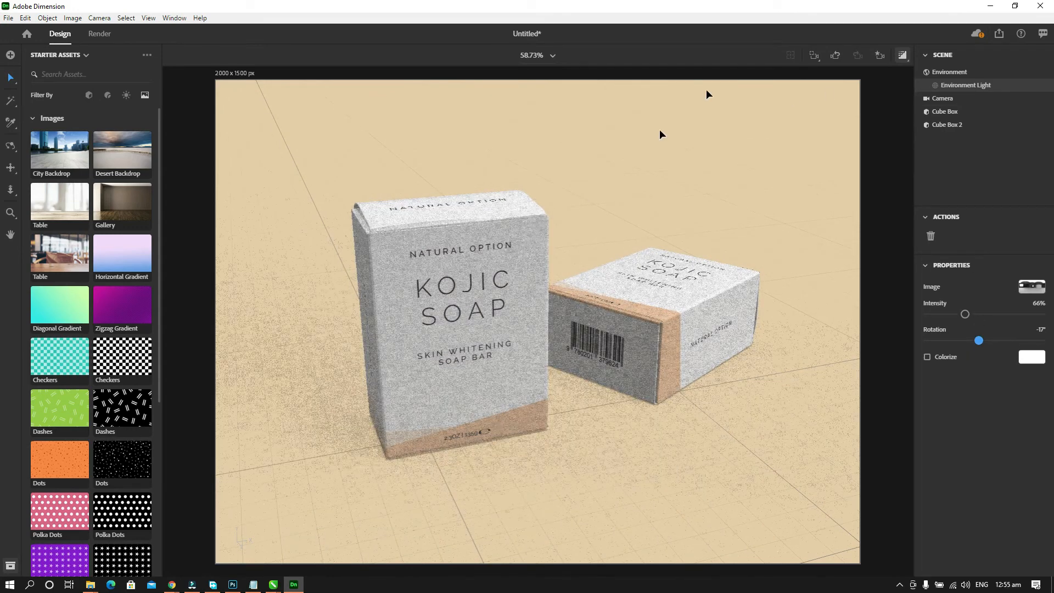
Apply the Glossy Paper substance material to the soap boxes.
{"action": "left_click", "coordinate": [91, 98]}
{"action": "left_click", "coordinate": [106, 95]}
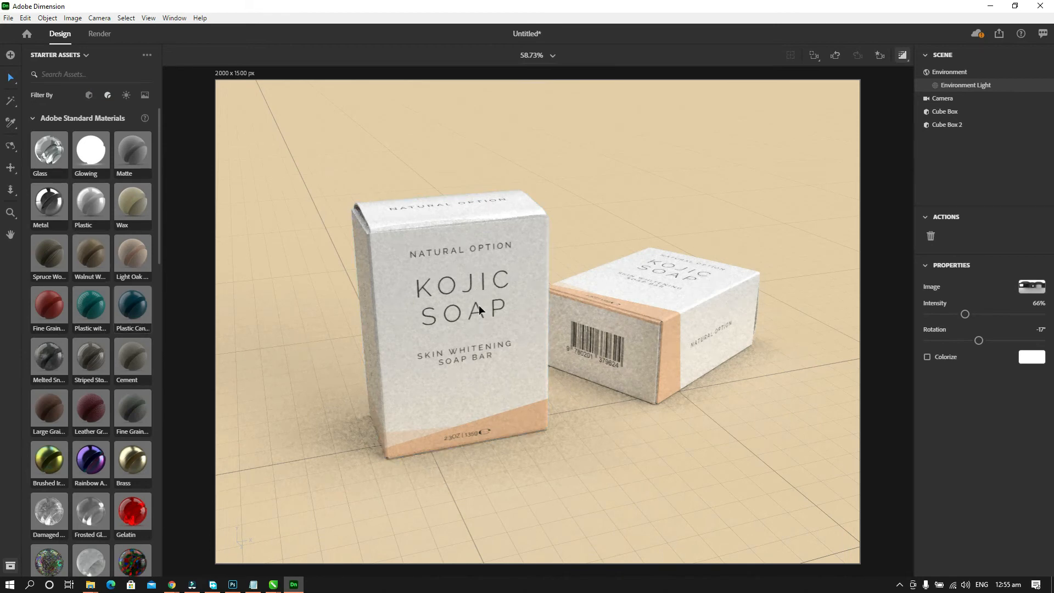
{"action": "scroll", "coordinate": [86, 243], "scroll_direction": "down", "scroll_amount": 5}
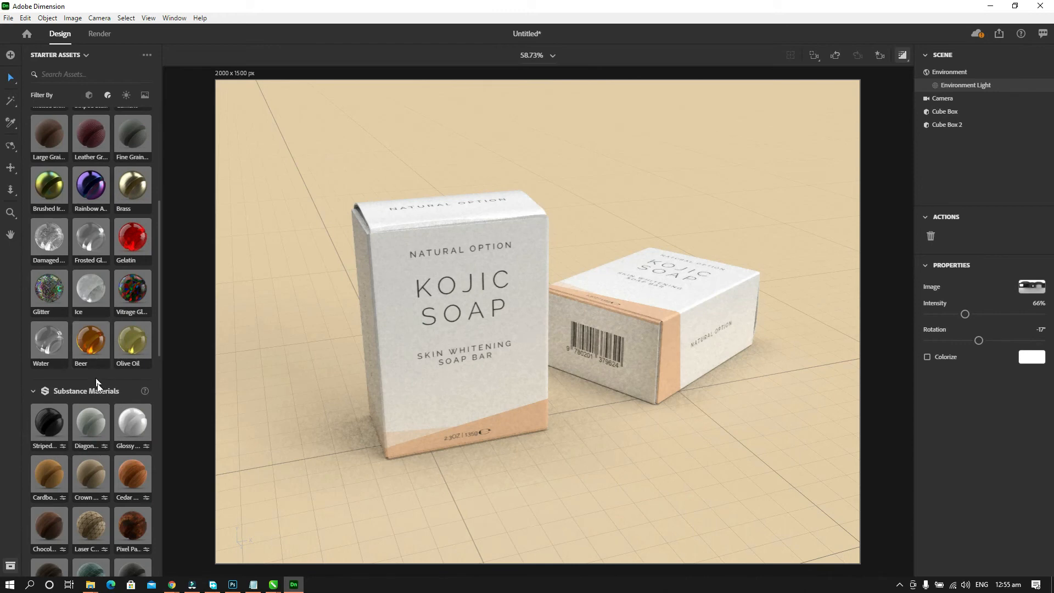
{"action": "scroll", "coordinate": [107, 364], "scroll_direction": "up", "scroll_amount": 6}
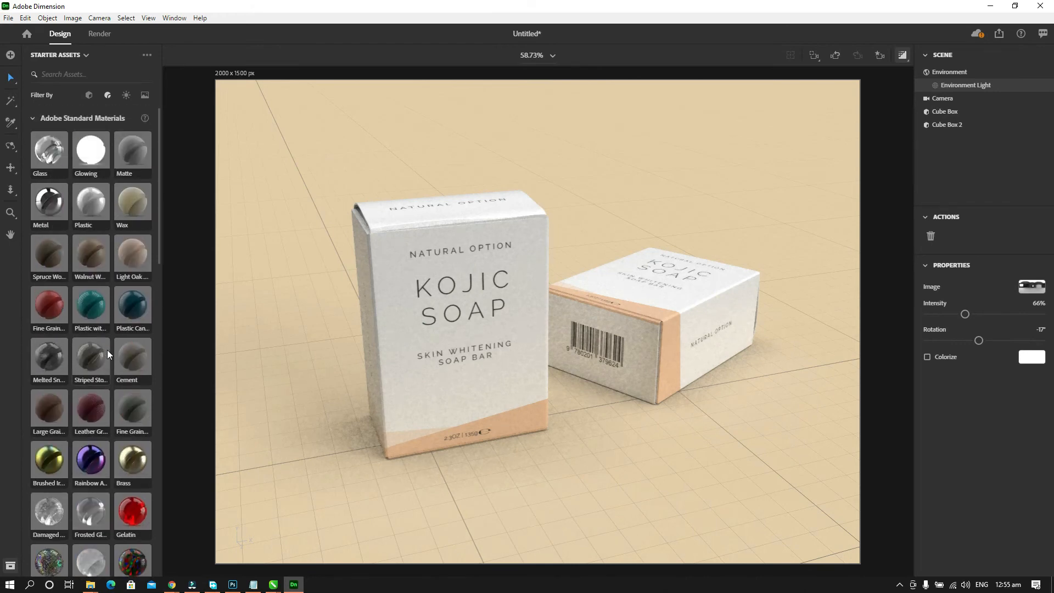
{"action": "scroll", "coordinate": [107, 350], "scroll_direction": "down", "scroll_amount": 5}
{"action": "left_click_drag", "start_coordinate": [132, 473], "coordinate": [420, 349]}
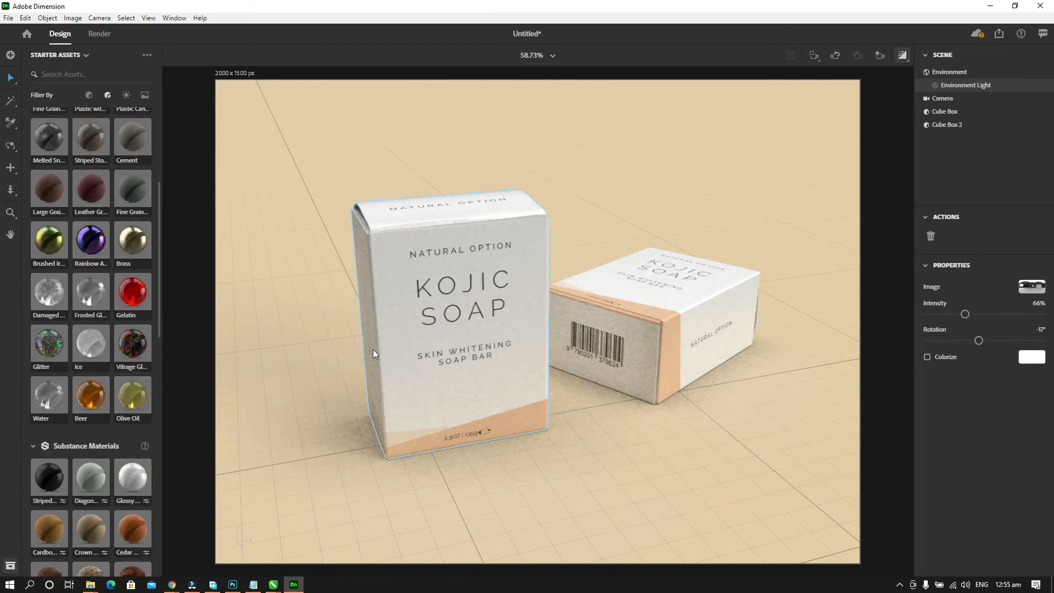
{"action": "left_click_drag", "start_coordinate": [148, 473], "coordinate": [635, 340]}
{"action": "left_click", "coordinate": [616, 400]}
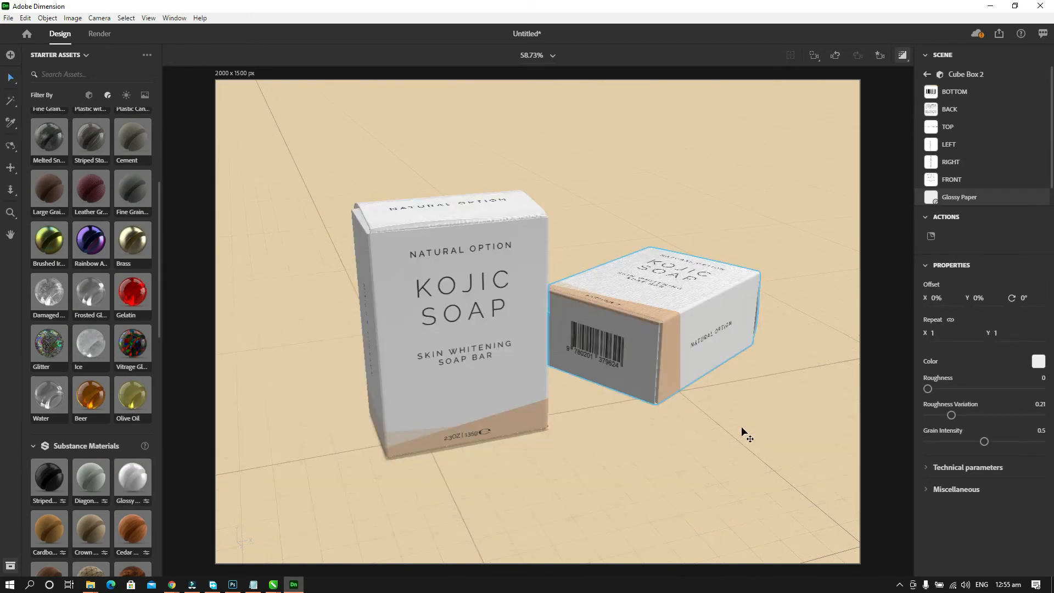
{"action": "key", "text": "ctrl+z"}
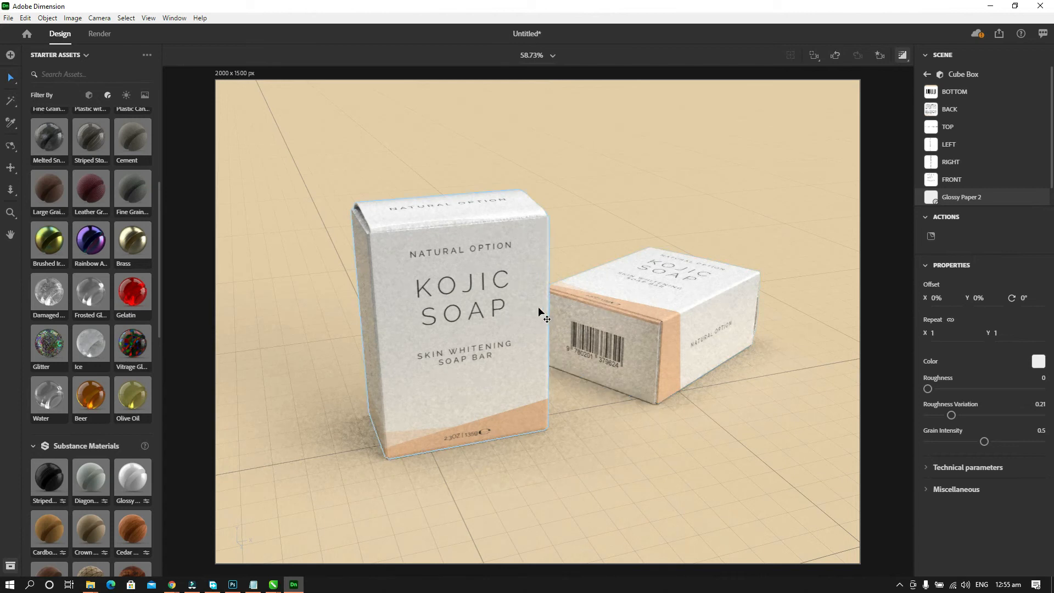
Turn on focus for the scene camera to add depth-of-field blur.
{"action": "left_click", "coordinate": [928, 74]}
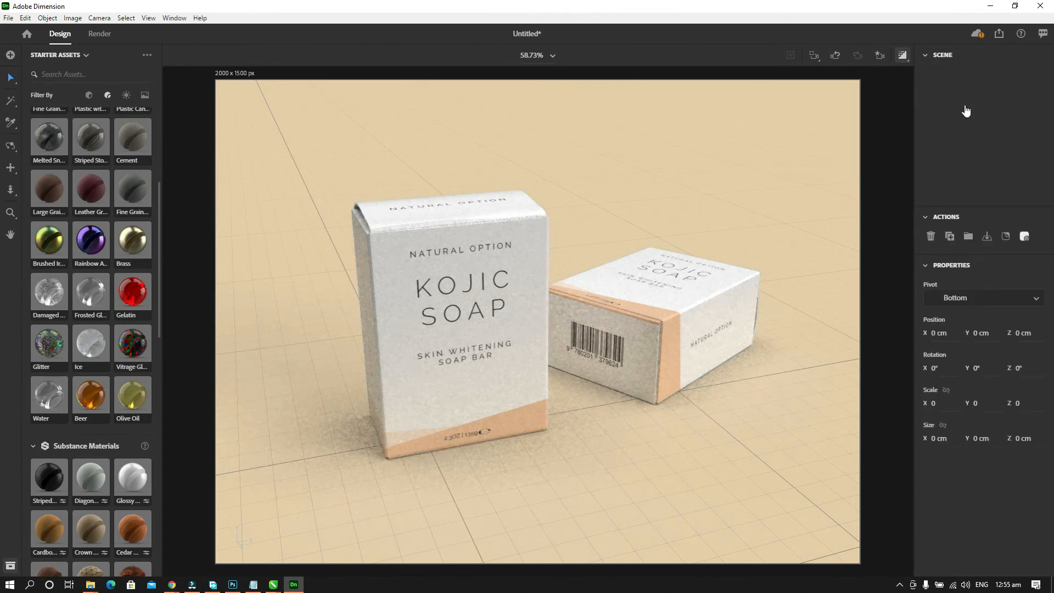
{"action": "left_click", "coordinate": [969, 85]}
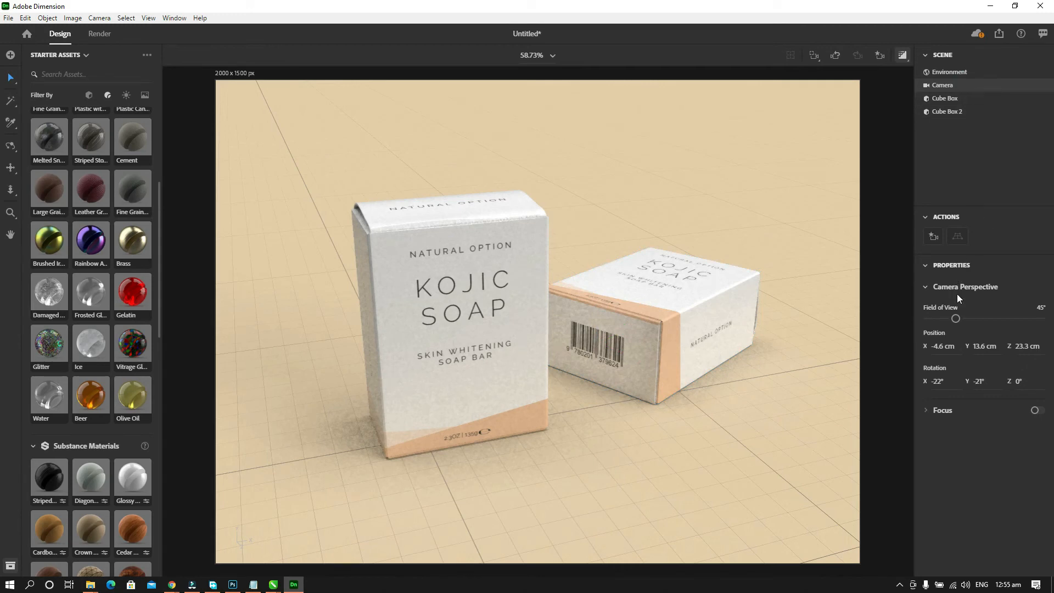
{"action": "left_click", "coordinate": [1035, 410]}
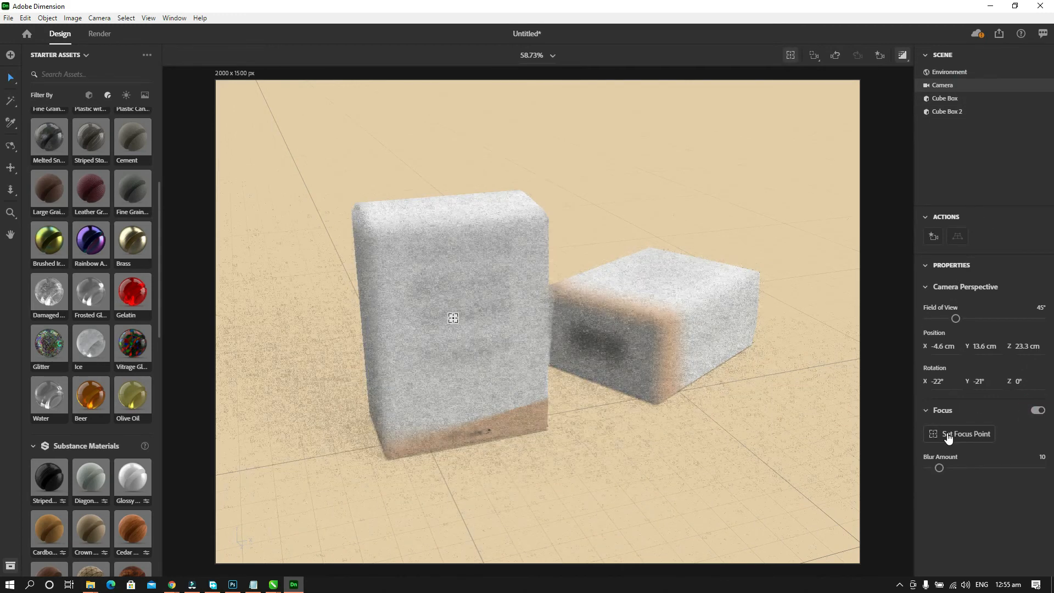
Set the camera focus point on the front face of the upright soap box and reduce the blur amount to 0.5.
{"action": "left_click", "coordinate": [945, 433]}
{"action": "left_click", "coordinate": [456, 329]}
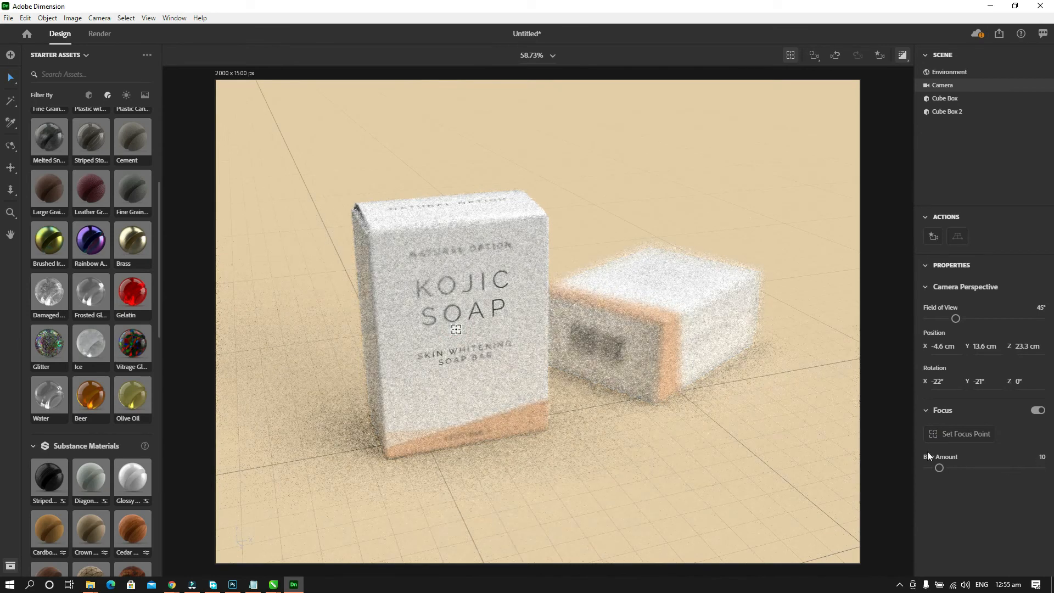
{"action": "left_click_drag", "start_coordinate": [937, 467], "coordinate": [927, 472]}
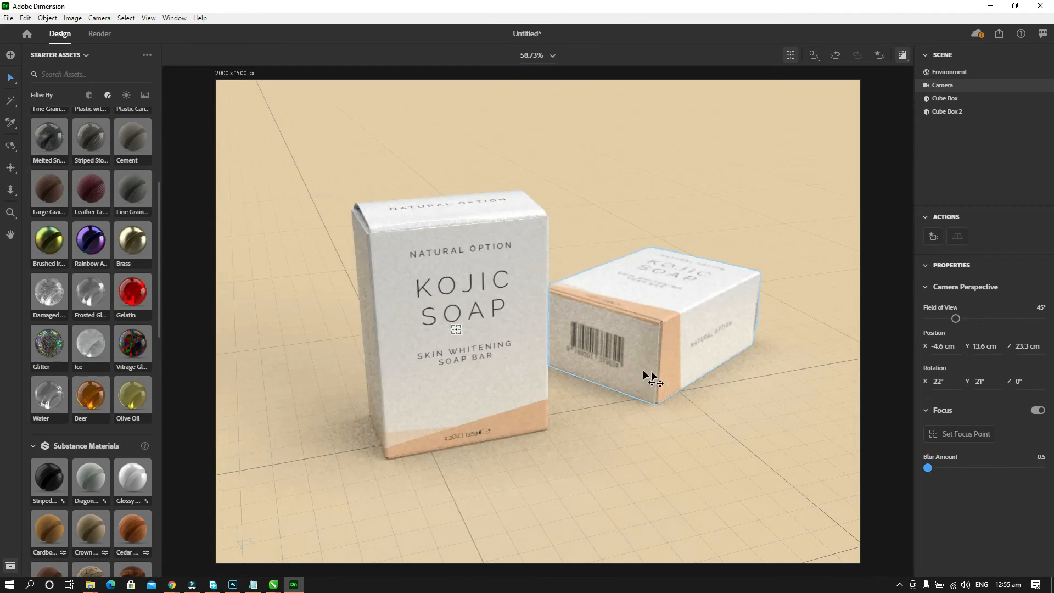
{"action": "left_click", "coordinate": [792, 416]}
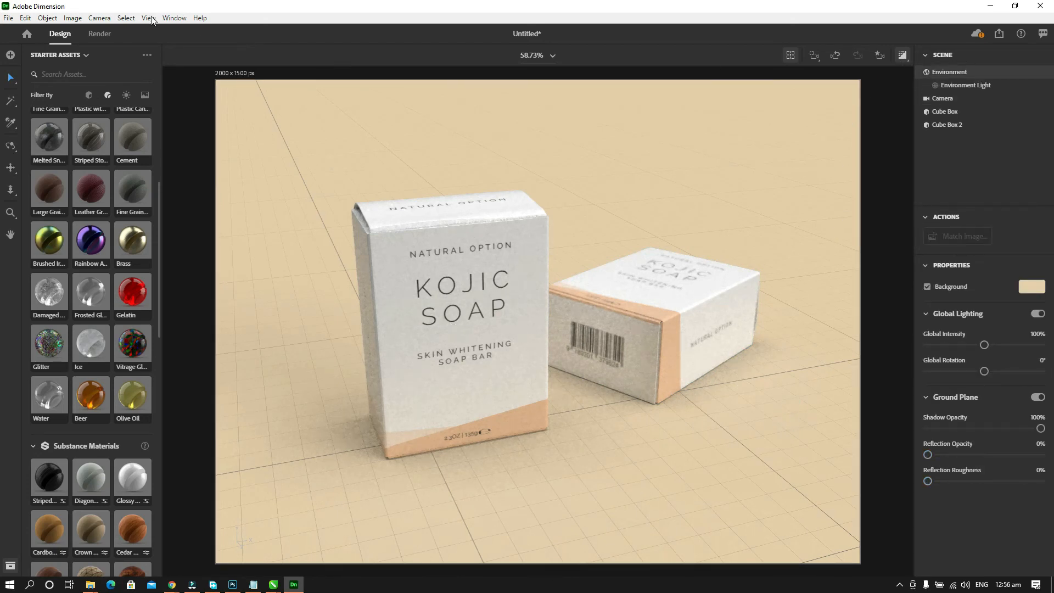
Resize the canvas to a width of 1920 px with its proportions linked.
{"action": "left_click", "coordinate": [73, 18]}
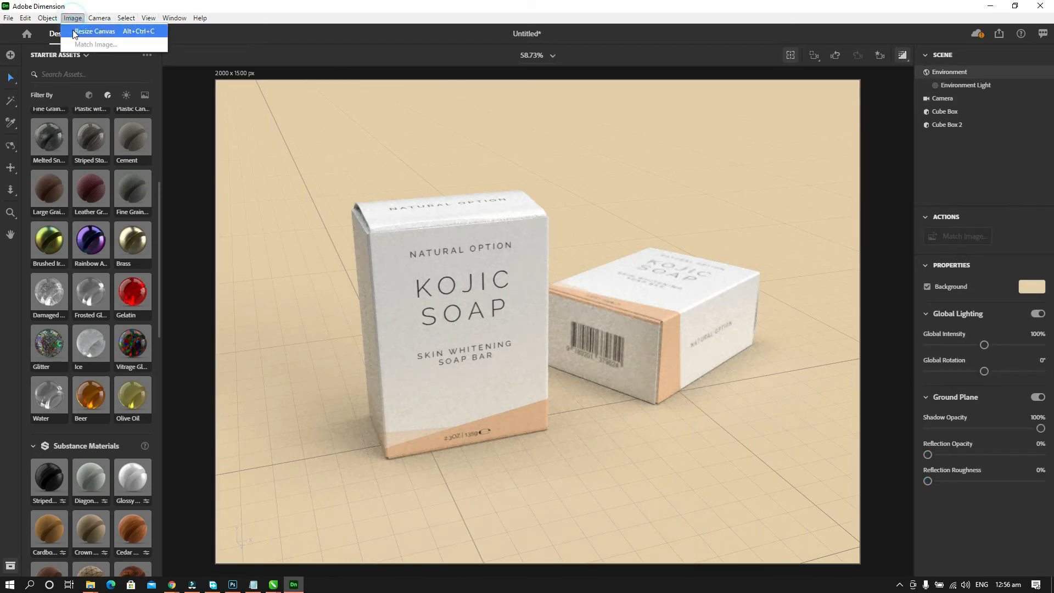
{"action": "left_click", "coordinate": [73, 29]}
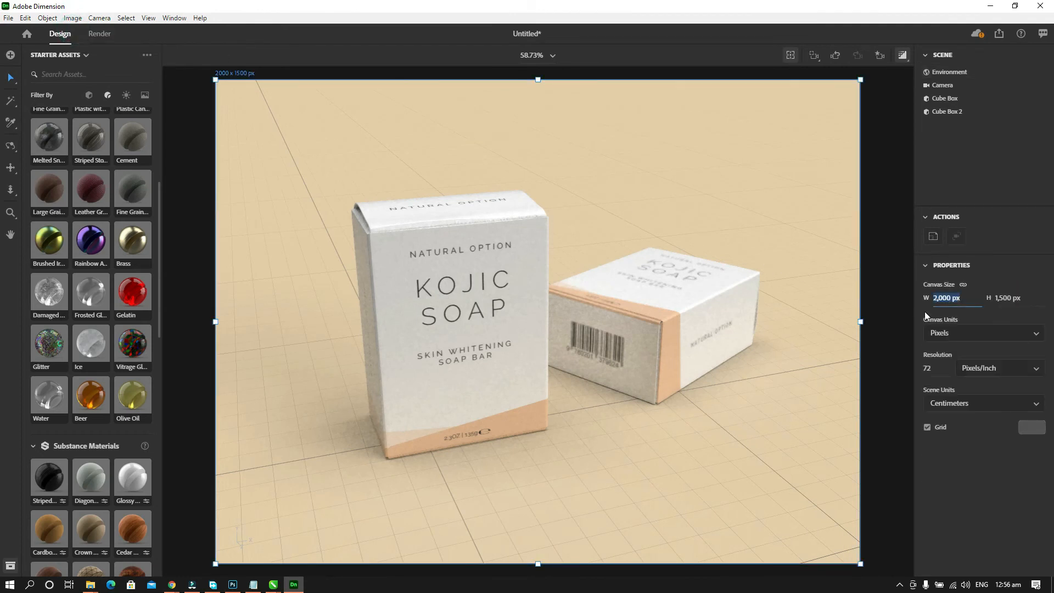
{"action": "double_click", "coordinate": [948, 298]}
{"action": "type", "text": "1920"}
{"action": "key", "text": "Return"}
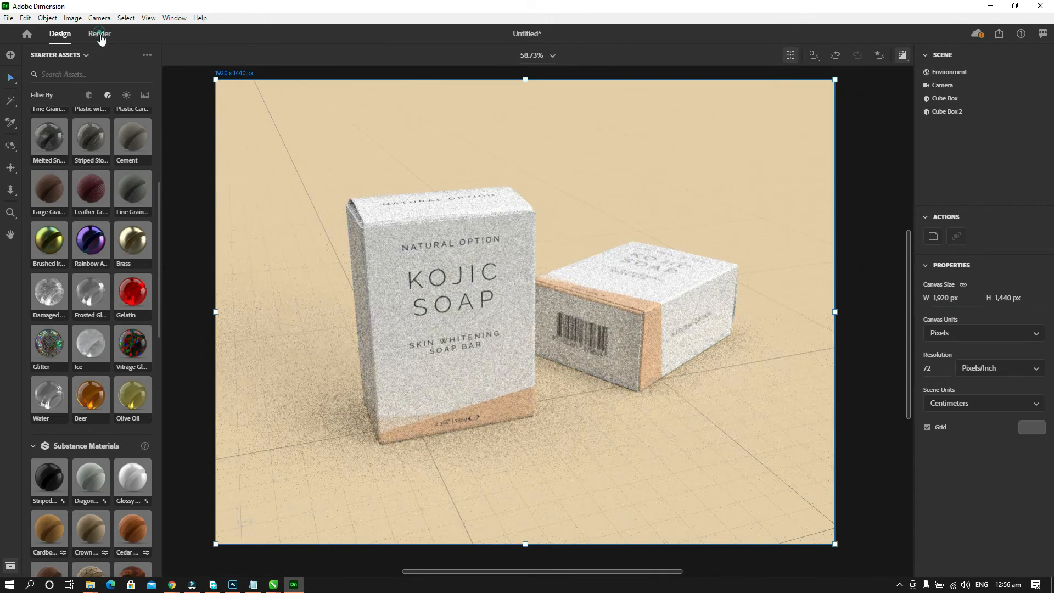
Render the scene locally at Medium quality as a PNG only, with the export filename KOJIC SOAP BOX.
{"action": "left_click", "coordinate": [99, 34]}
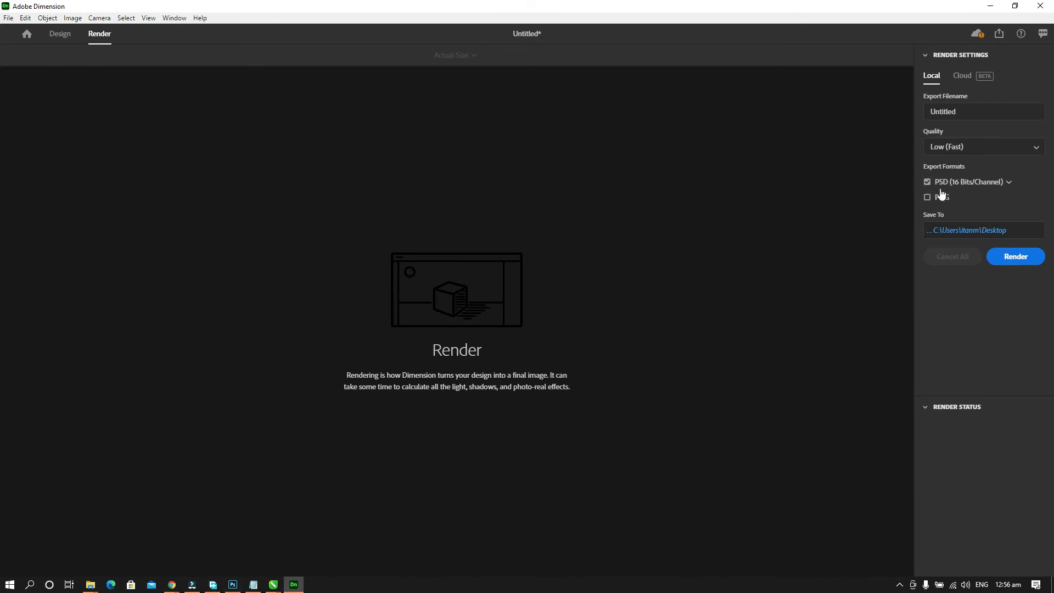
{"action": "left_click", "coordinate": [950, 146]}
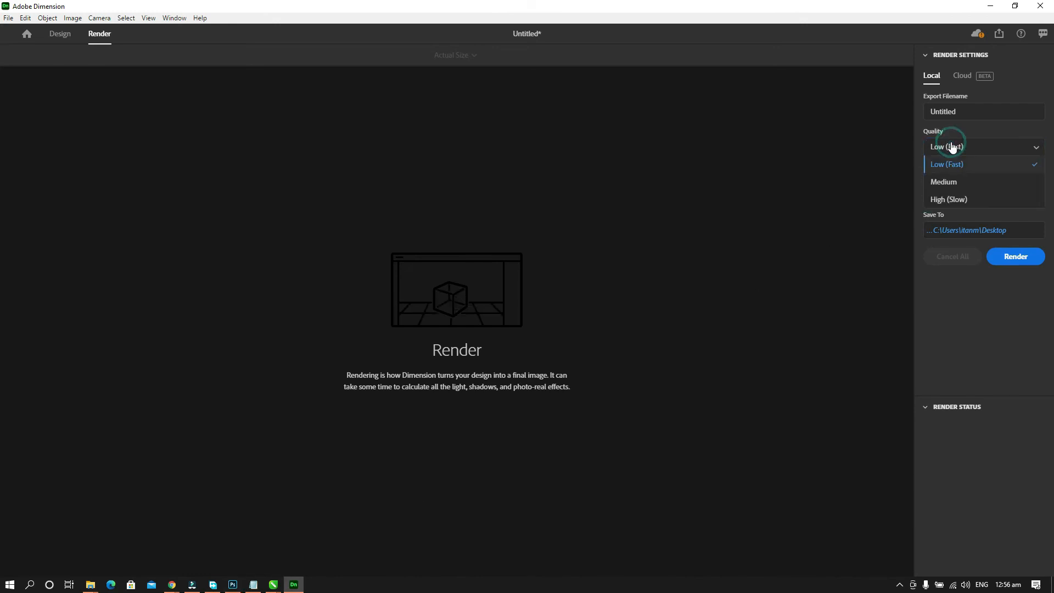
{"action": "left_click", "coordinate": [955, 183]}
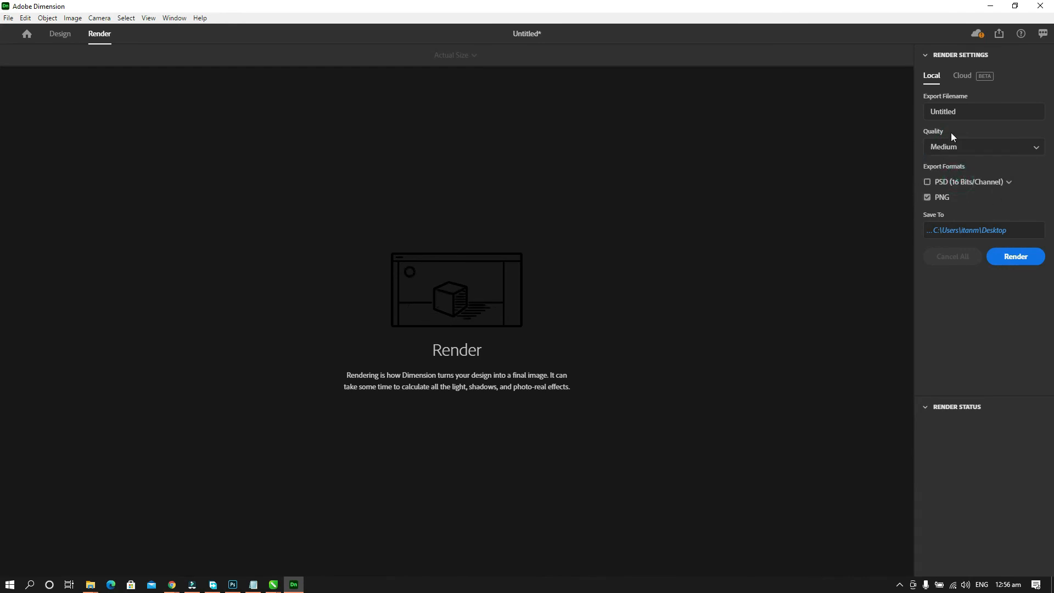
{"action": "double_click", "coordinate": [975, 110]}
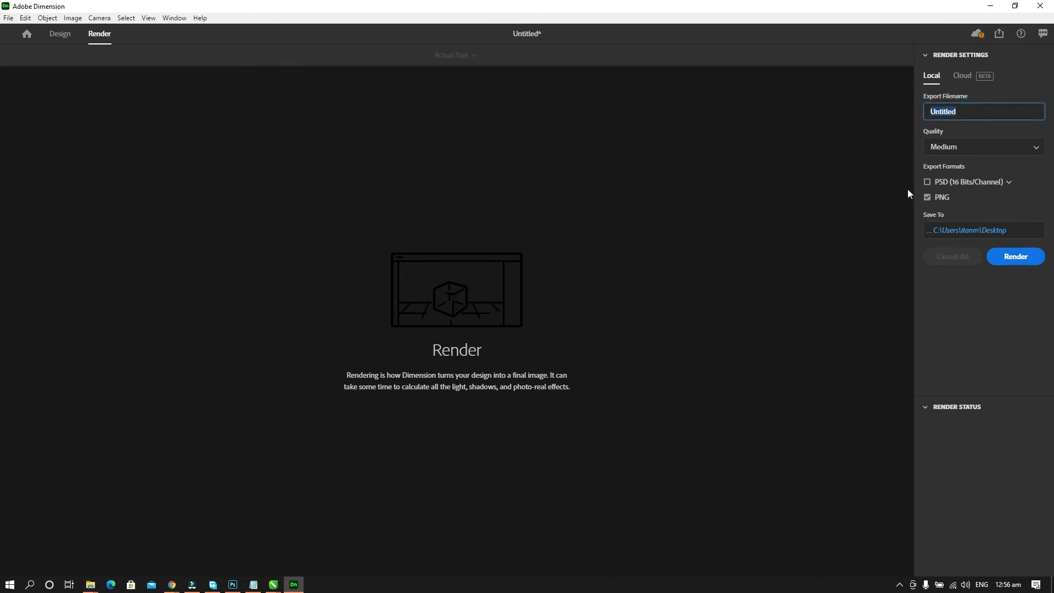
{"action": "type", "text": "KOJIC SOAP BO"}
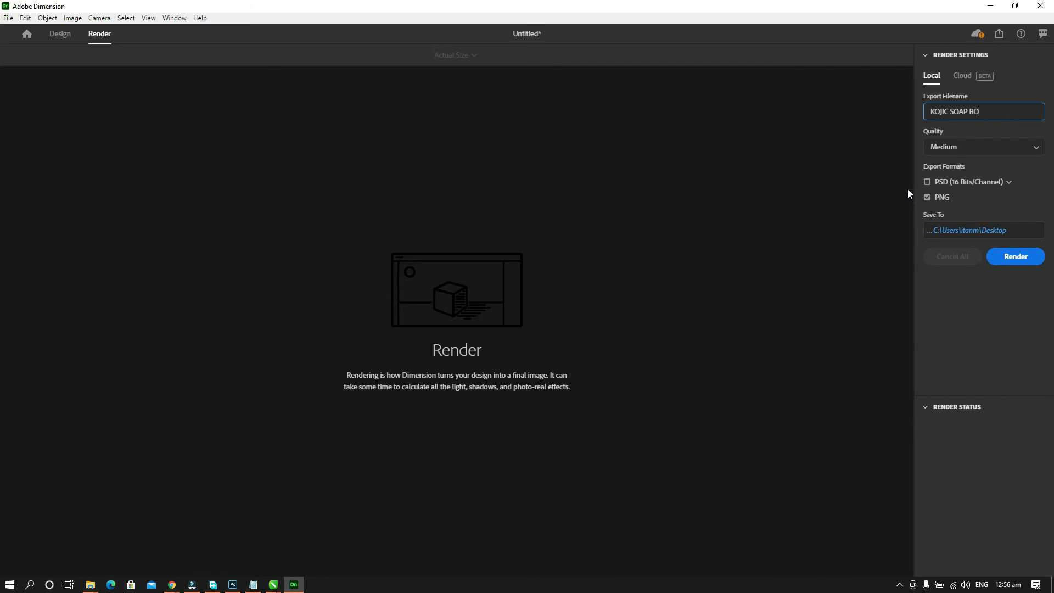
{"action": "type", "text": "X"}
{"action": "left_click", "coordinate": [1011, 259]}
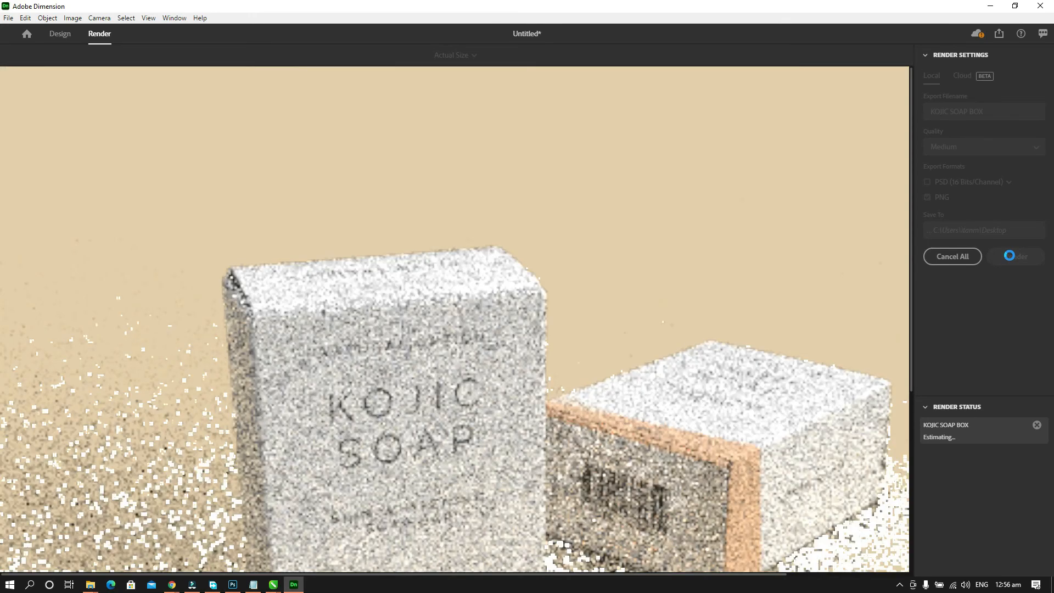
Examine the render of the two soap boxes at actual size and look at the cloud render settings.
{"action": "scroll", "coordinate": [669, 282], "scroll_direction": "down", "scroll_amount": 5}
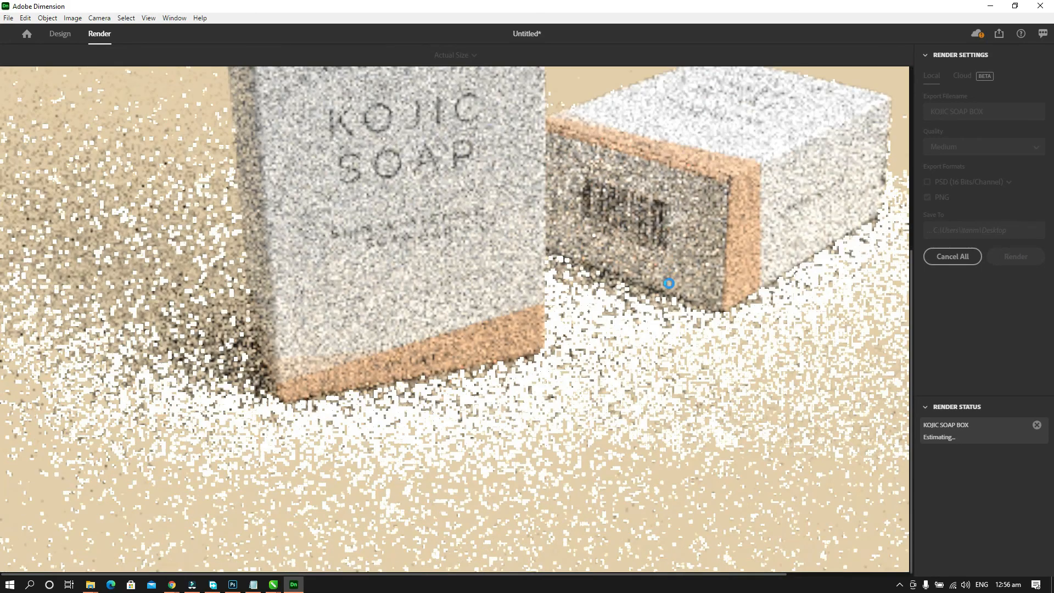
{"action": "scroll", "coordinate": [669, 283], "scroll_direction": "up", "scroll_amount": 1}
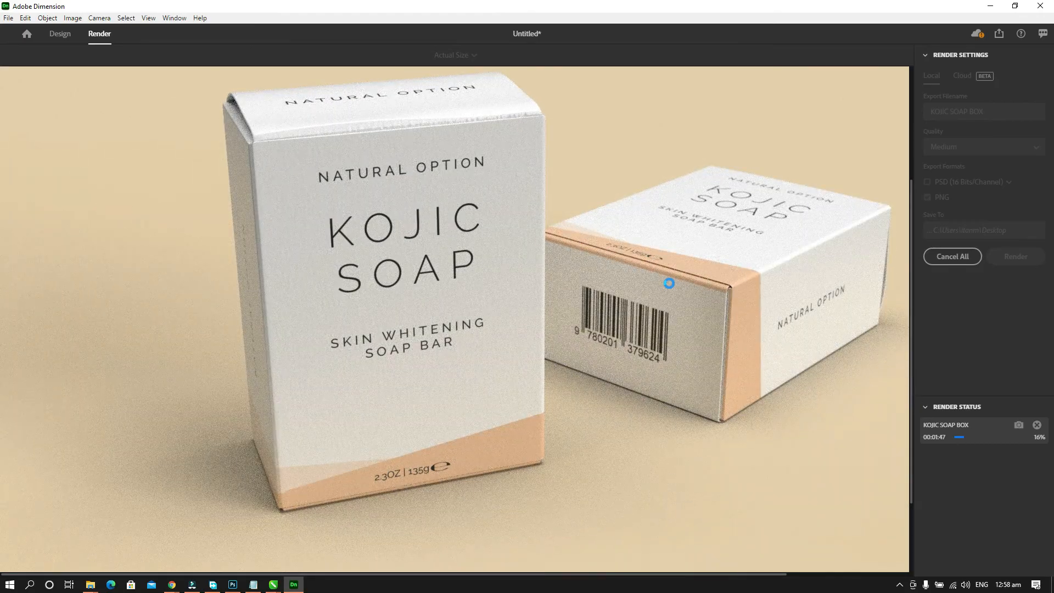
{"action": "left_click_drag", "start_coordinate": [736, 574], "coordinate": [808, 574]}
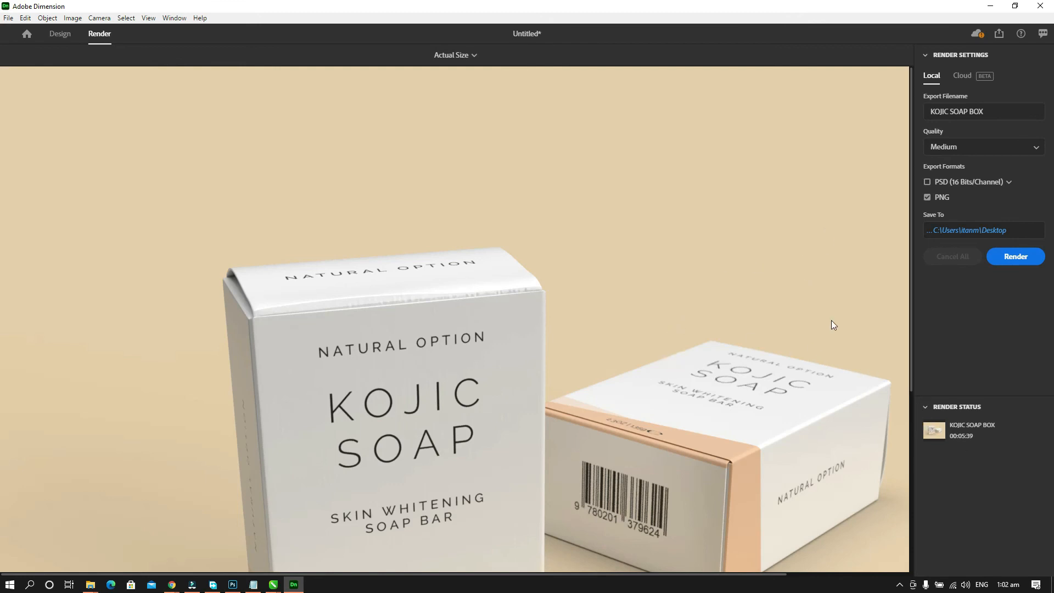
{"action": "scroll", "coordinate": [821, 315], "scroll_direction": "down", "scroll_amount": 3}
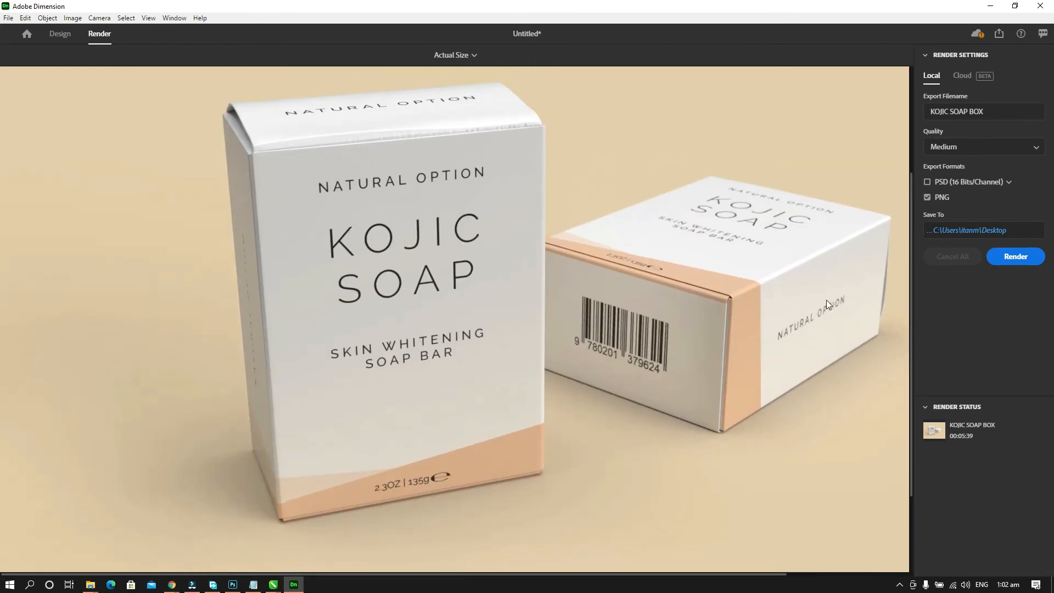
{"action": "left_click", "coordinate": [964, 76]}
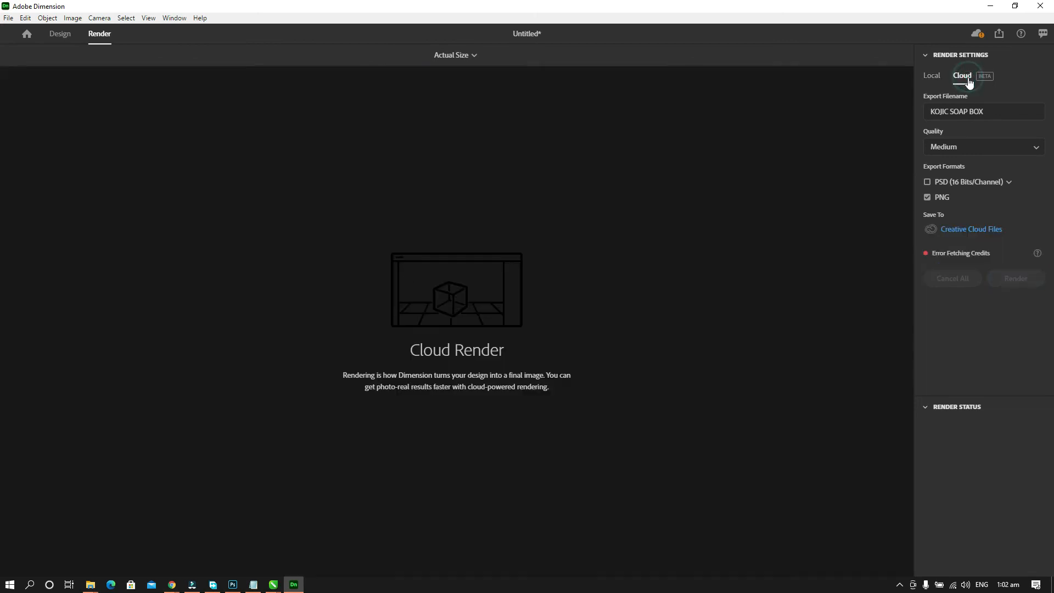
{"action": "left_click", "coordinate": [932, 79]}
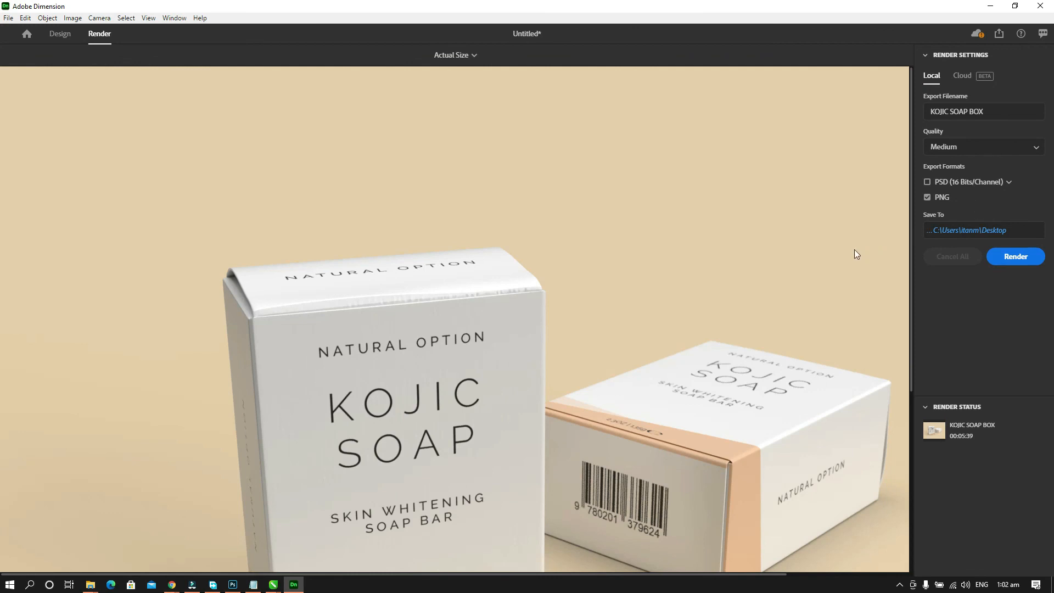
{"action": "scroll", "coordinate": [851, 245], "scroll_direction": "down", "scroll_amount": 3}
{"action": "scroll", "coordinate": [846, 236], "scroll_direction": "up", "scroll_amount": 1}
{"action": "scroll", "coordinate": [846, 235], "scroll_direction": "down", "scroll_amount": 1}
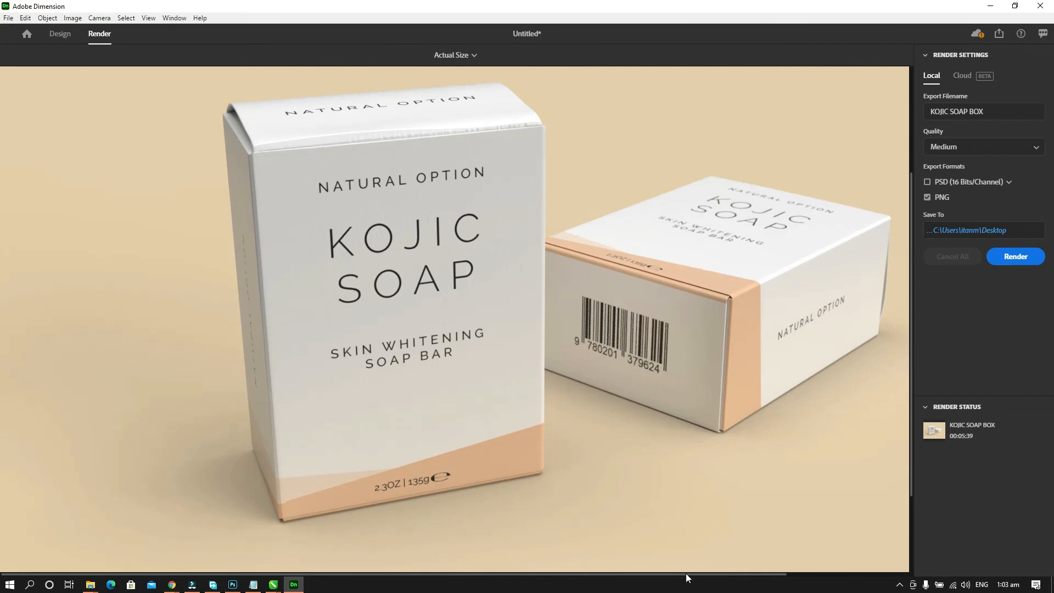
{"action": "left_click_drag", "start_coordinate": [686, 573], "coordinate": [725, 565]}
{"action": "scroll", "coordinate": [744, 445], "scroll_direction": "up", "scroll_amount": 1}
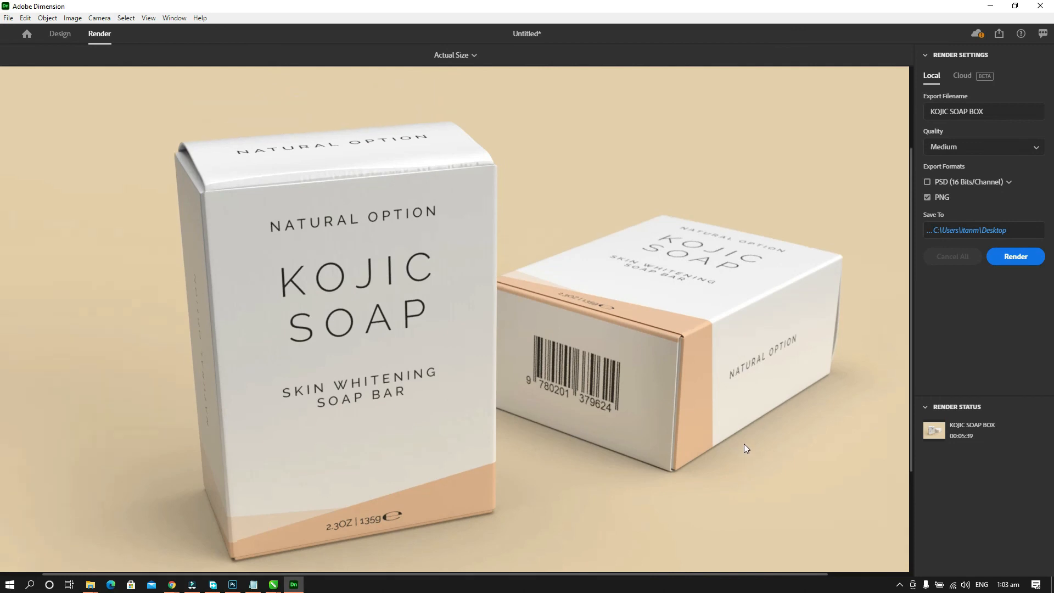
{"action": "scroll", "coordinate": [747, 441], "scroll_direction": "down", "scroll_amount": 1}
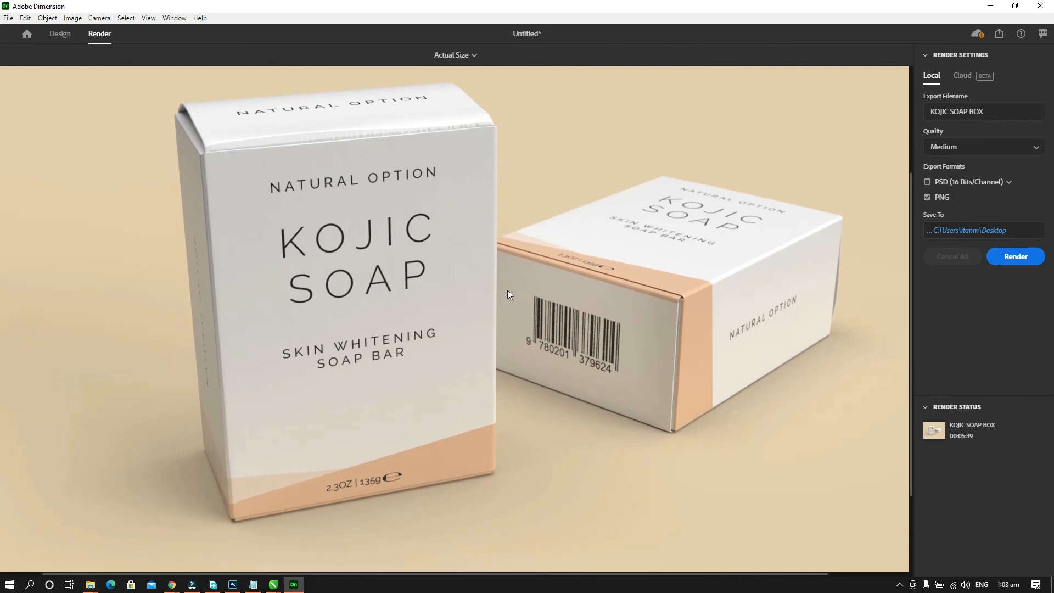
Open the exported KOJIC SOAP BOX image from the desktop in Photos and view it in a maximized window.
{"action": "left_click", "coordinate": [991, 6]}
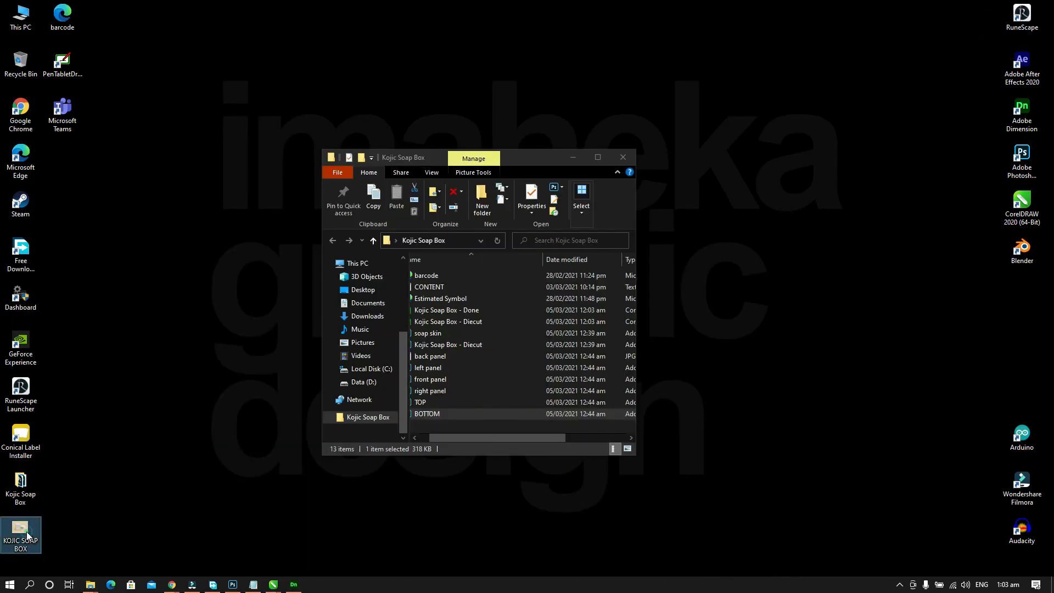
{"action": "double_click", "coordinate": [26, 531]}
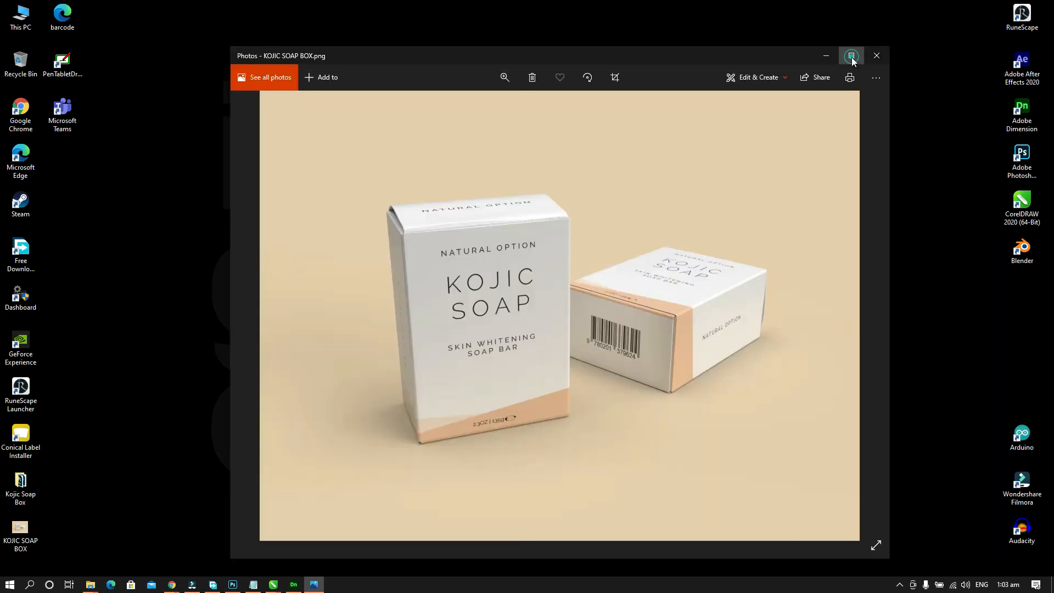
{"action": "left_click", "coordinate": [851, 57]}
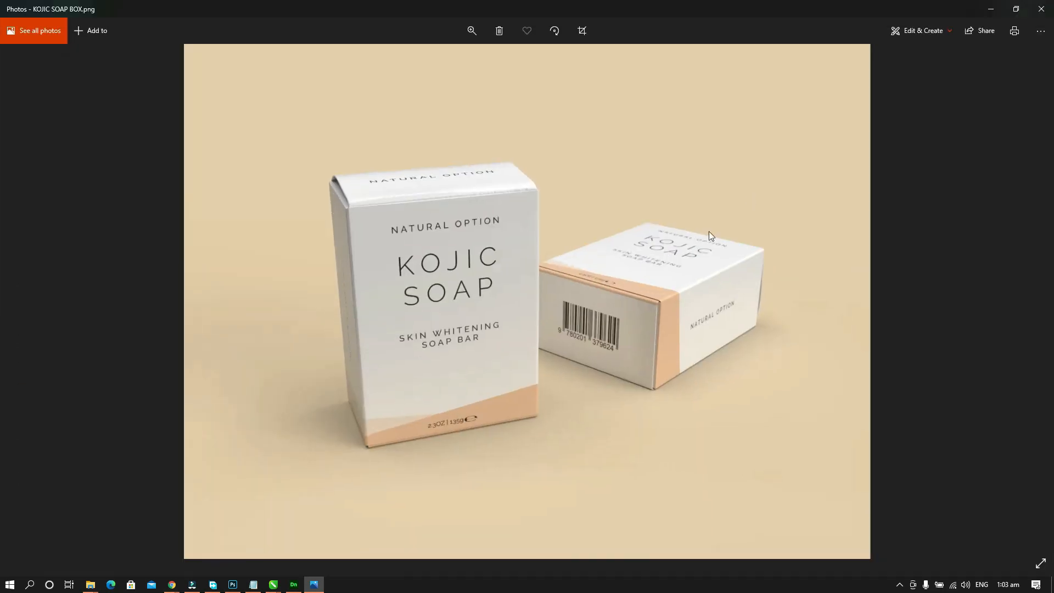